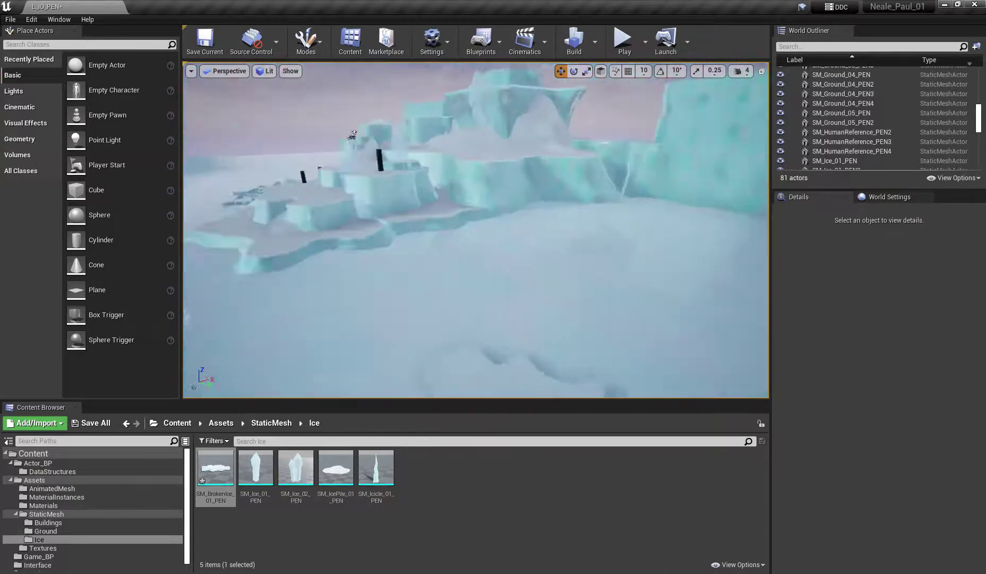
Open the T_Ice_D_PEN texture from the Textures folder to examine it, and return to the L_IO_PEN level to compare the ice surfaces
right_drag(476, 230, 552, 210)
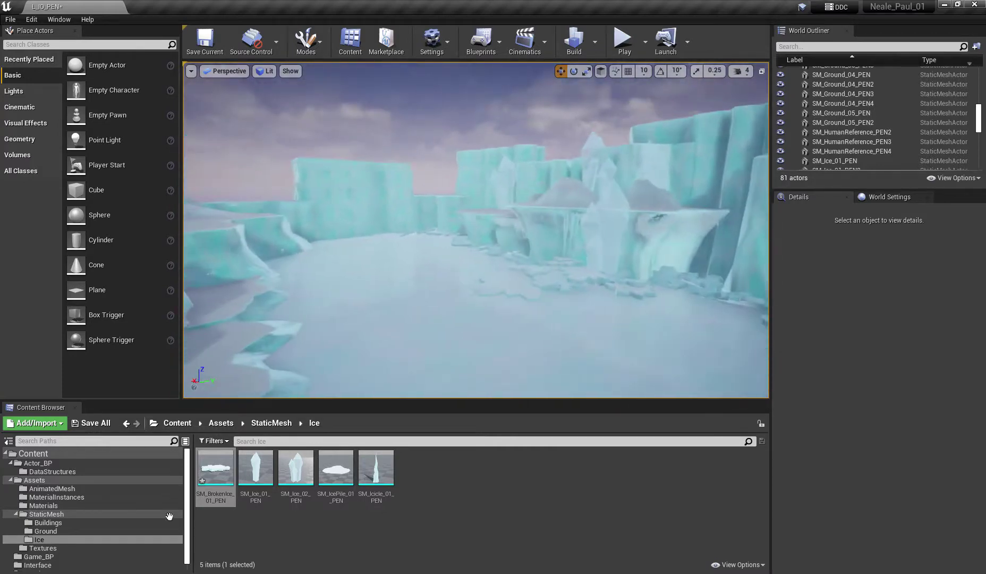
click(51, 548)
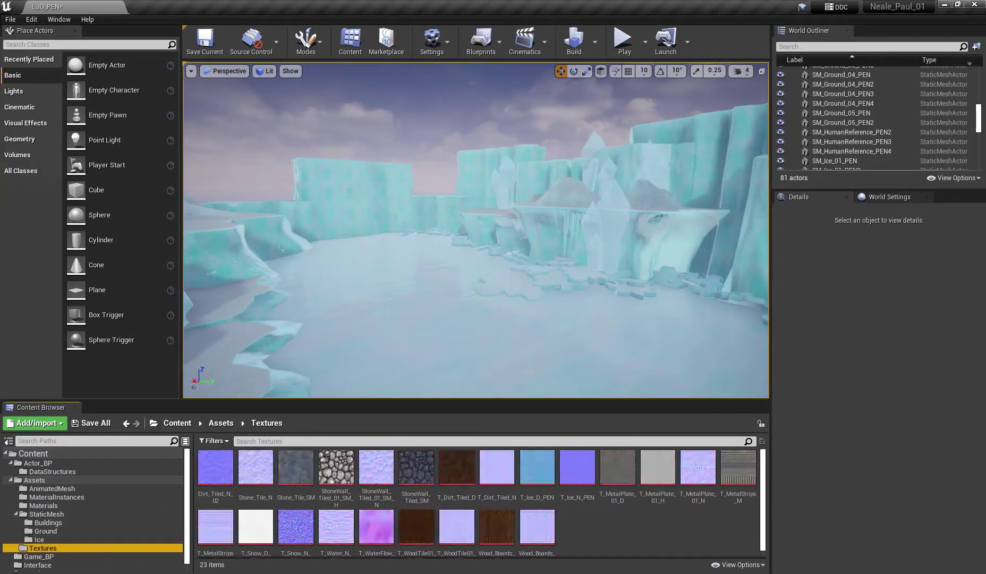
click(538, 470)
double_click(538, 471)
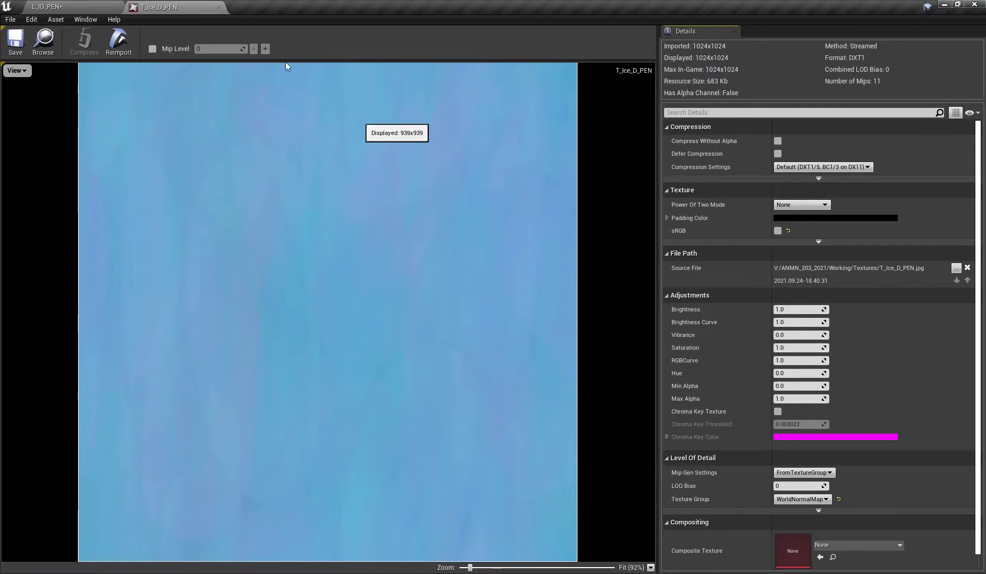
click(71, 8)
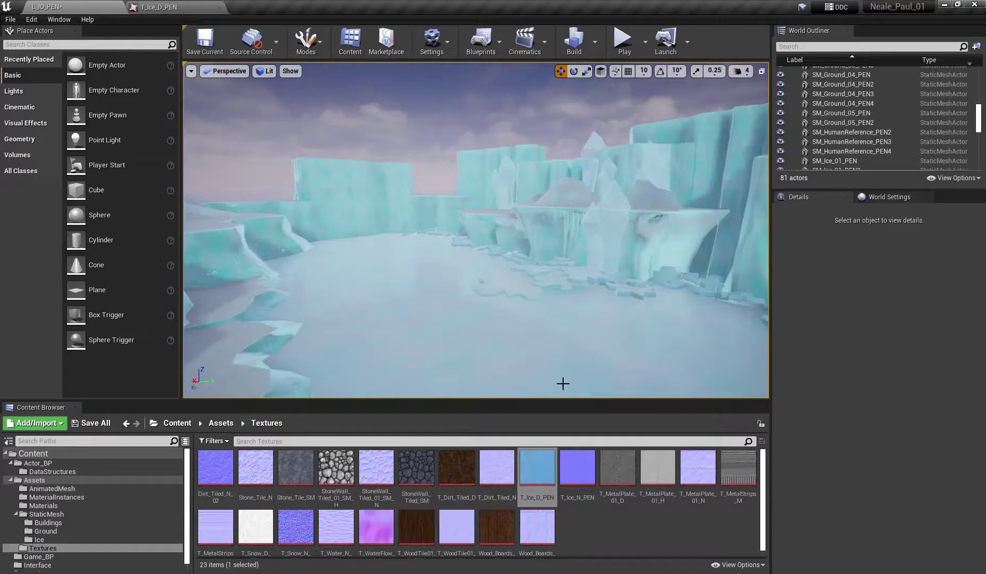
right_drag(562, 382, 561, 382)
key(w)
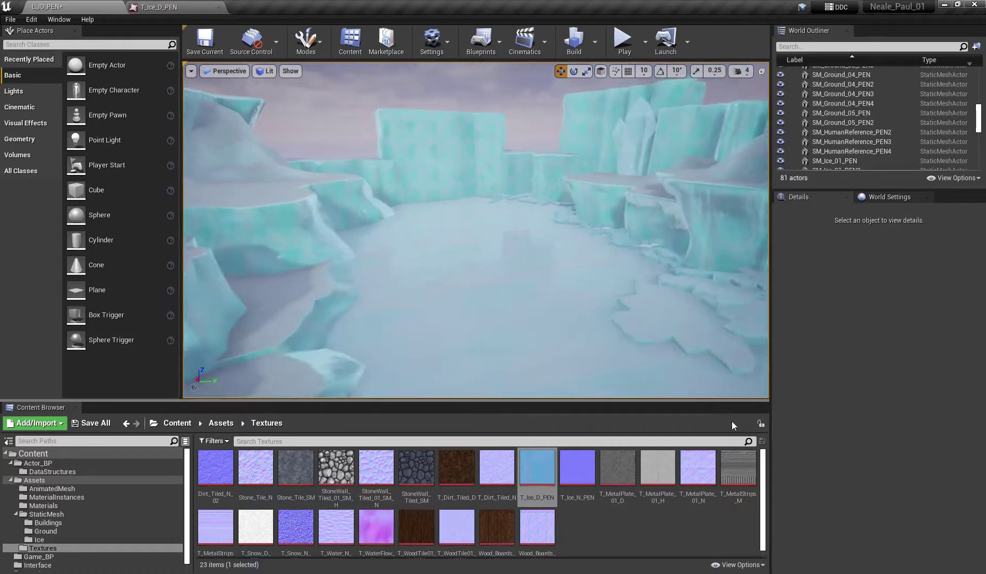
Open the T_Ice_N_PEN normal map to examine it, place it after the T_Ice_D_PEN document, and return to the level
click(578, 467)
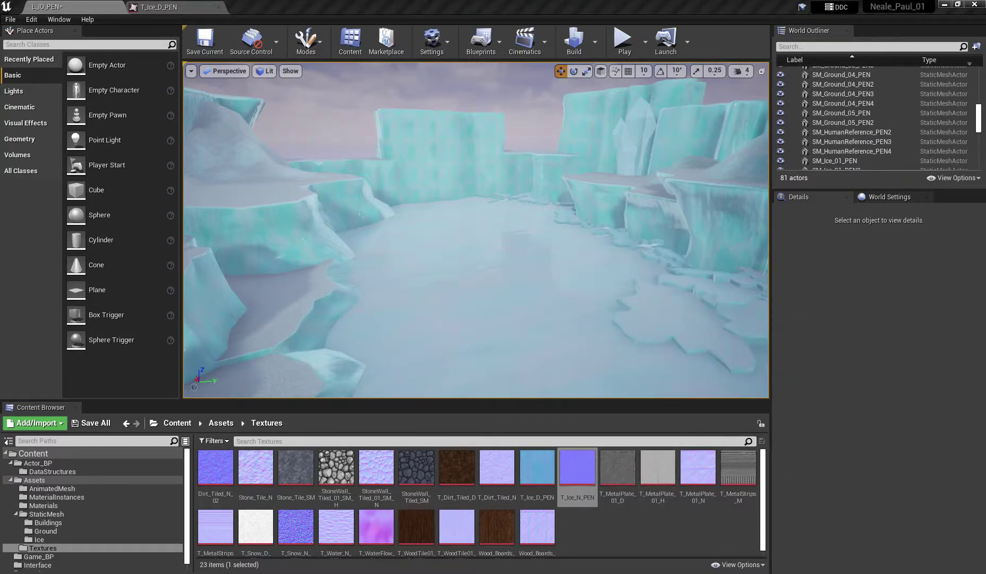
double_click(579, 467)
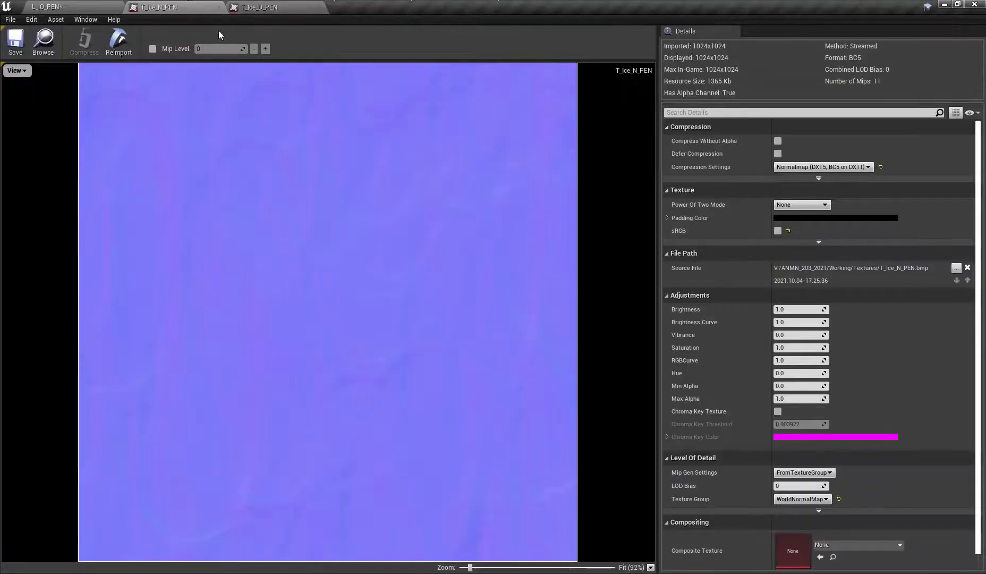
drag(210, 8, 298, 7)
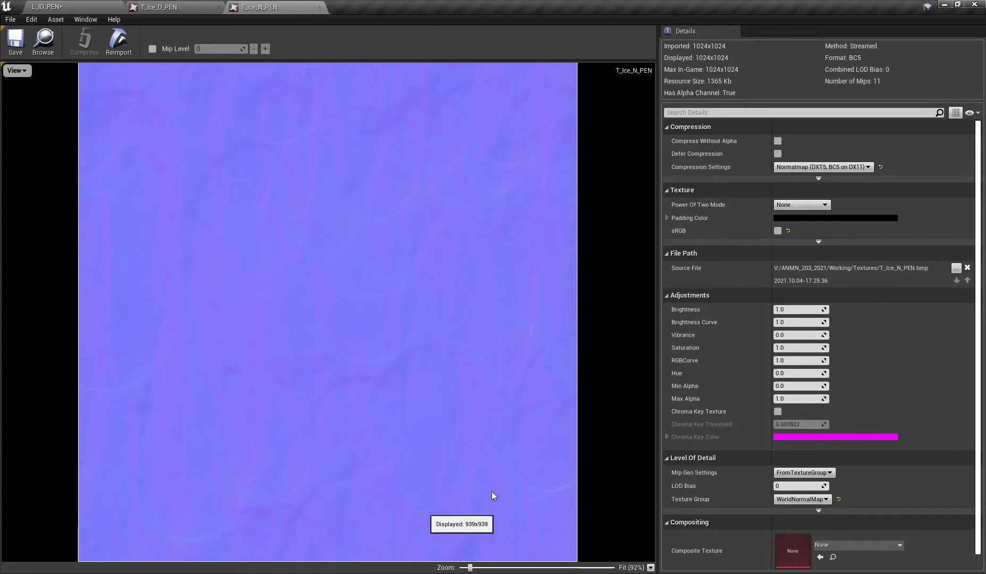
click(93, 7)
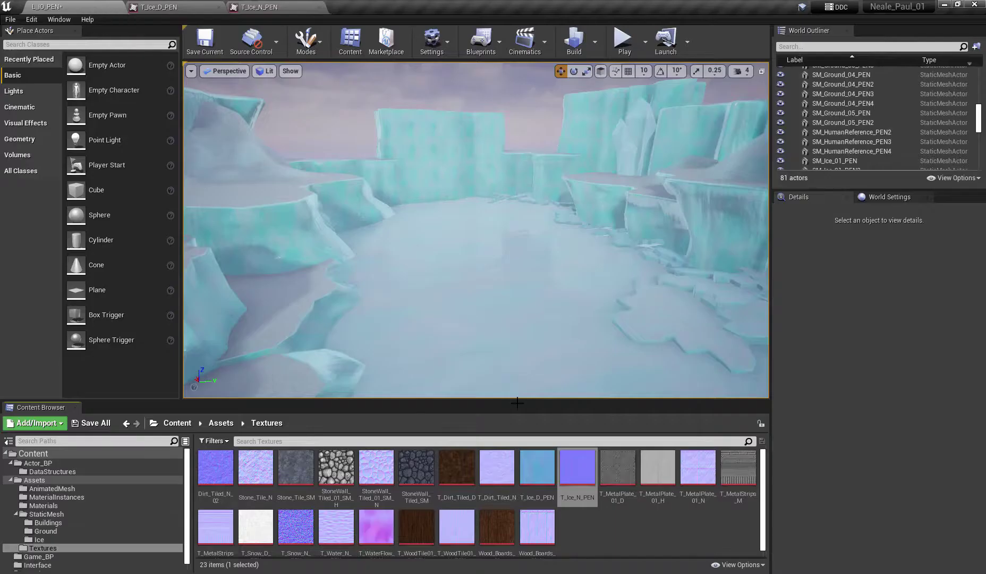
Try rotating the tall SM_Ground_01_PEN9 ice block about its X axis, and undo the rotation
right_drag(666, 322, 711, 164)
right_drag(647, 362, 436, 168)
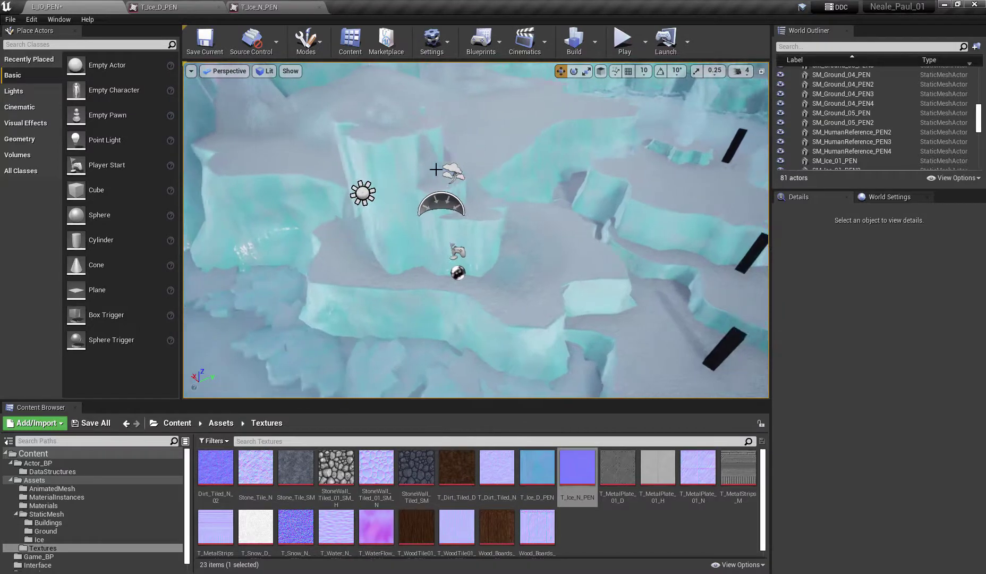
click(383, 166)
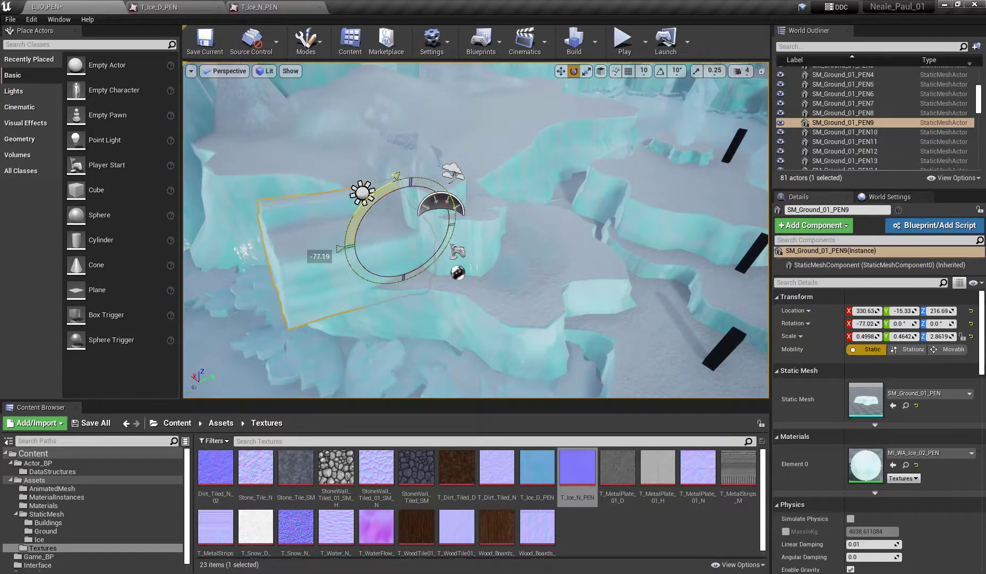
drag(349, 247, 350, 237)
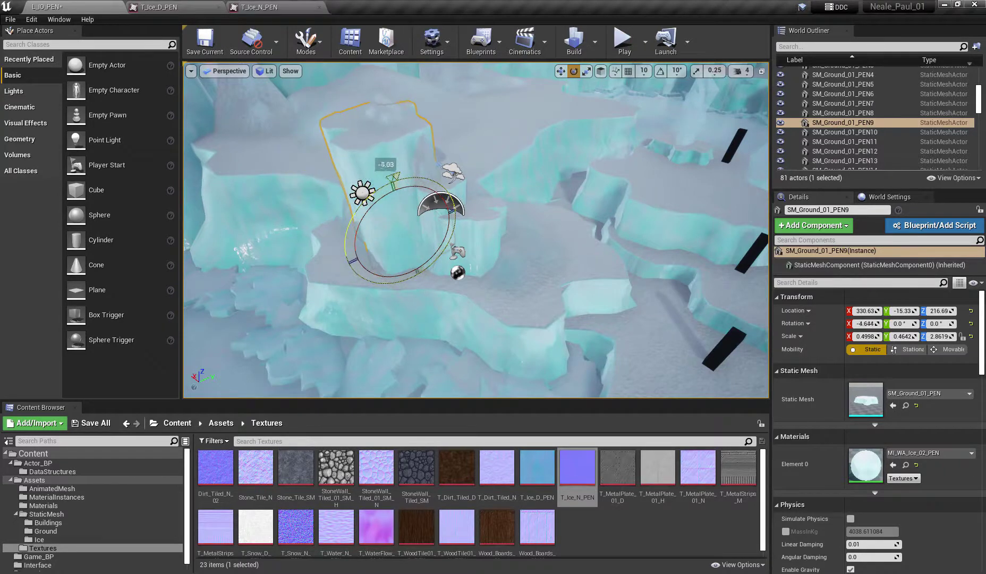
key(ctrl+z)
Scale the SM_IcePile_01_PEN9 snow mound to about 0.66 along X, and select the large SM_Ground_01_PEN14 piece beside it
right_drag(541, 295, 484, 253)
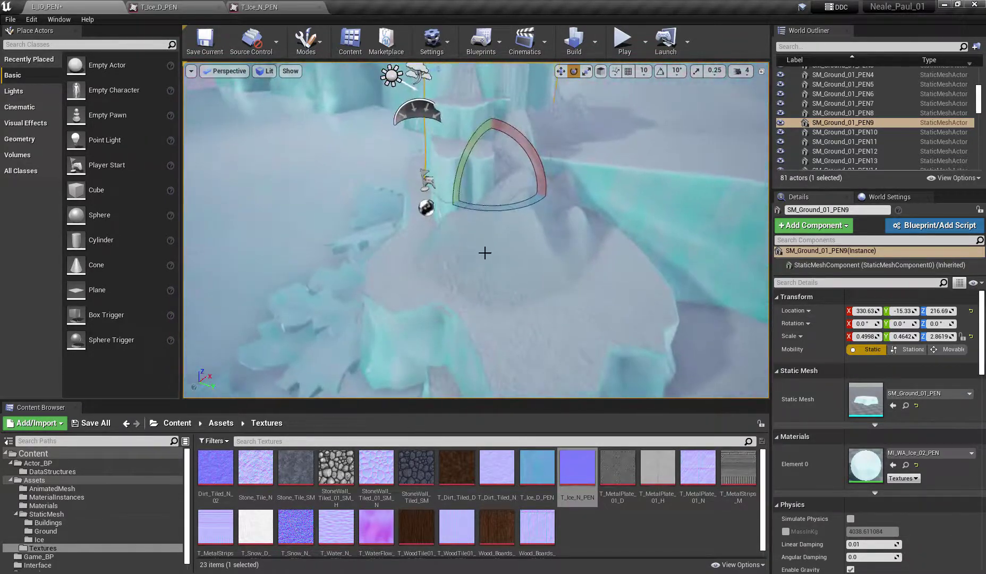
click(596, 291)
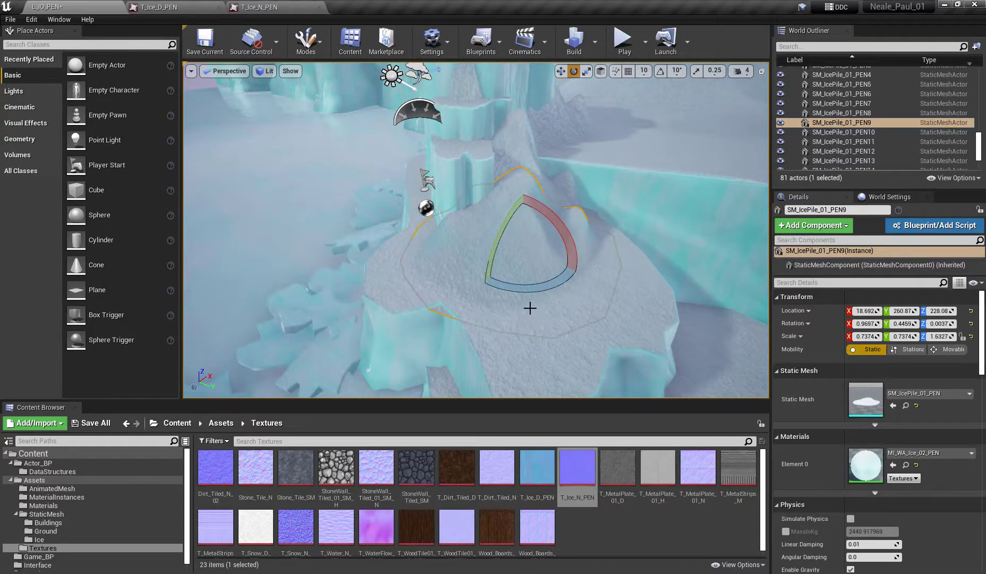
key(r)
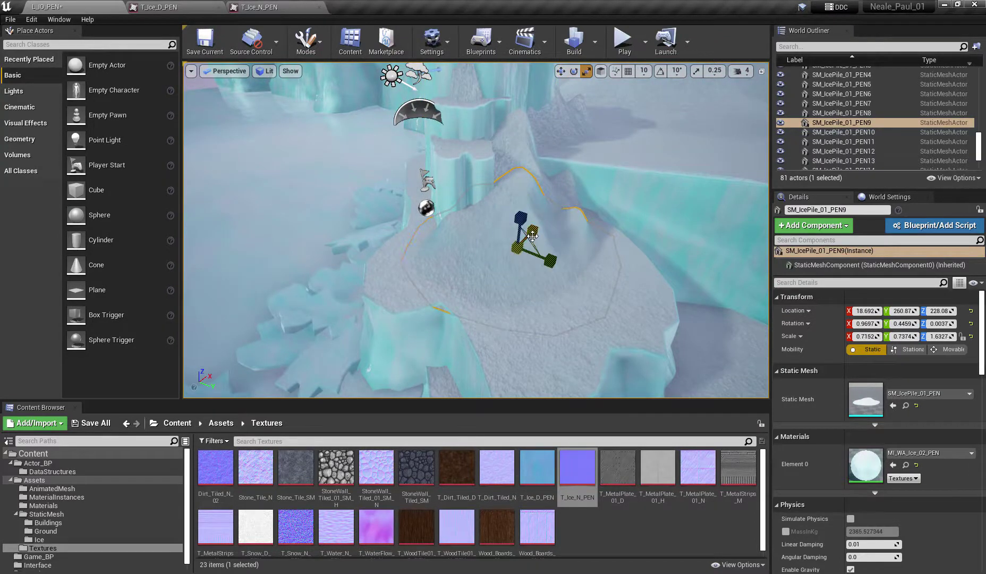
mouse_move(609, 316)
right_down()
mouse_move(627, 314)
mouse_move(523, 290)
mouse_move(555, 282)
mouse_move(612, 319)
right_up()
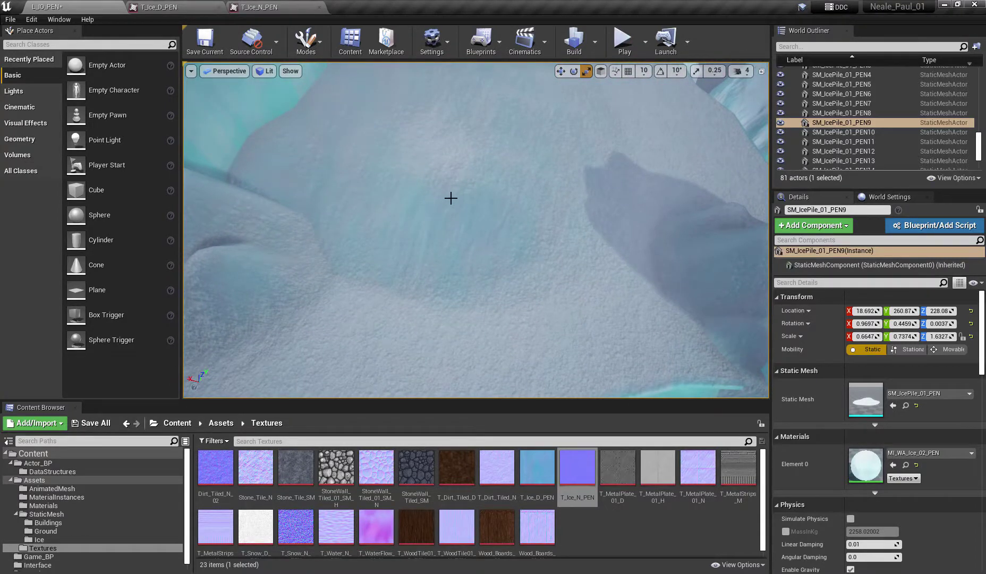
click(563, 260)
click(616, 357)
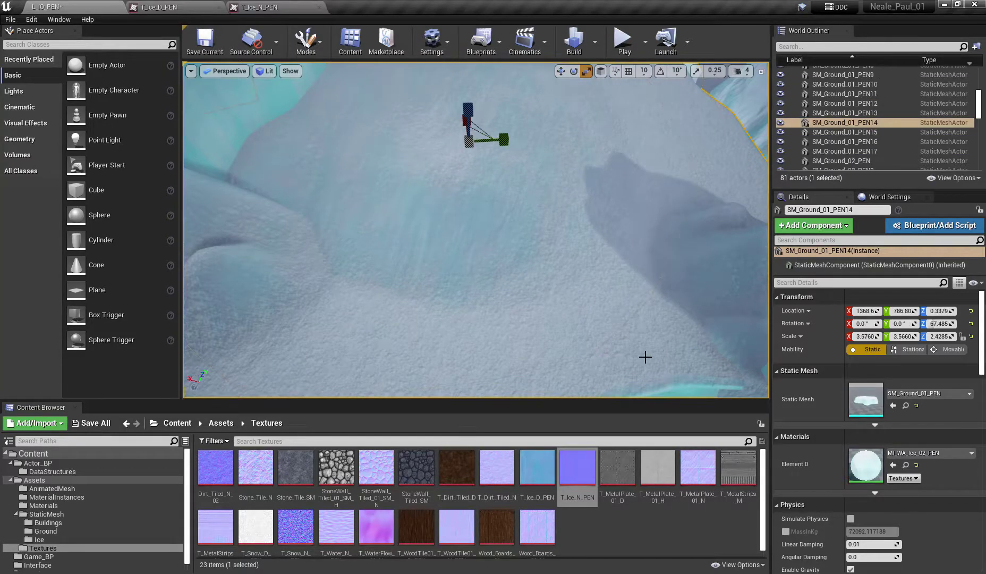
Place a basic cube on the open ice floor and raise it to a Z location of about 343
right_drag(645, 356, 581, 307)
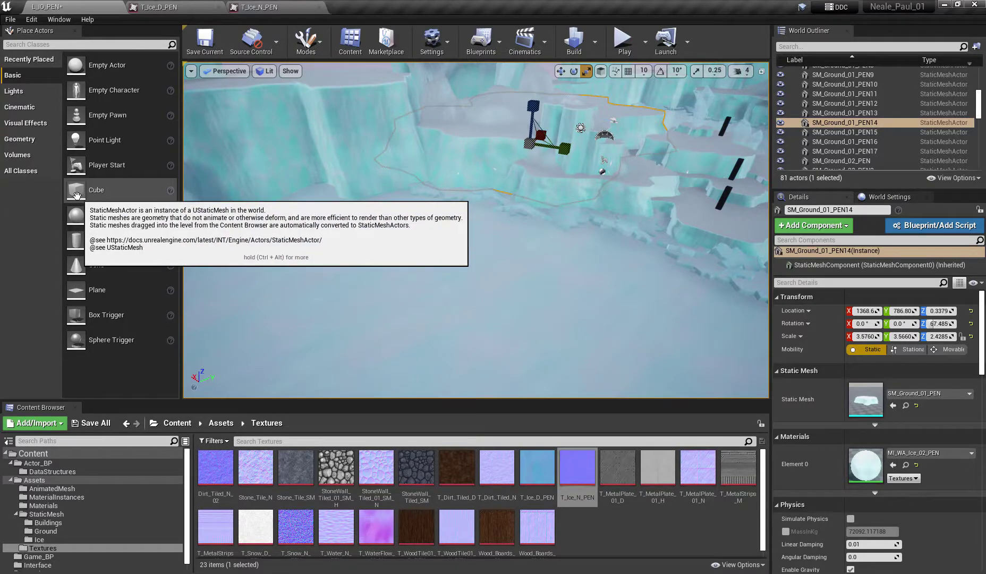
drag(77, 195, 507, 324)
key(e)
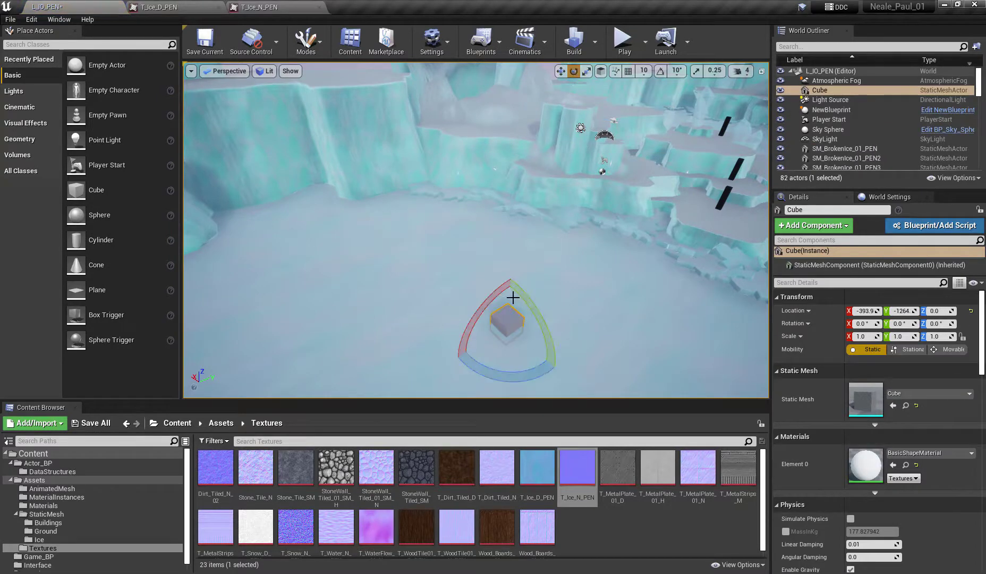
key(r)
drag(513, 299, 513, 231)
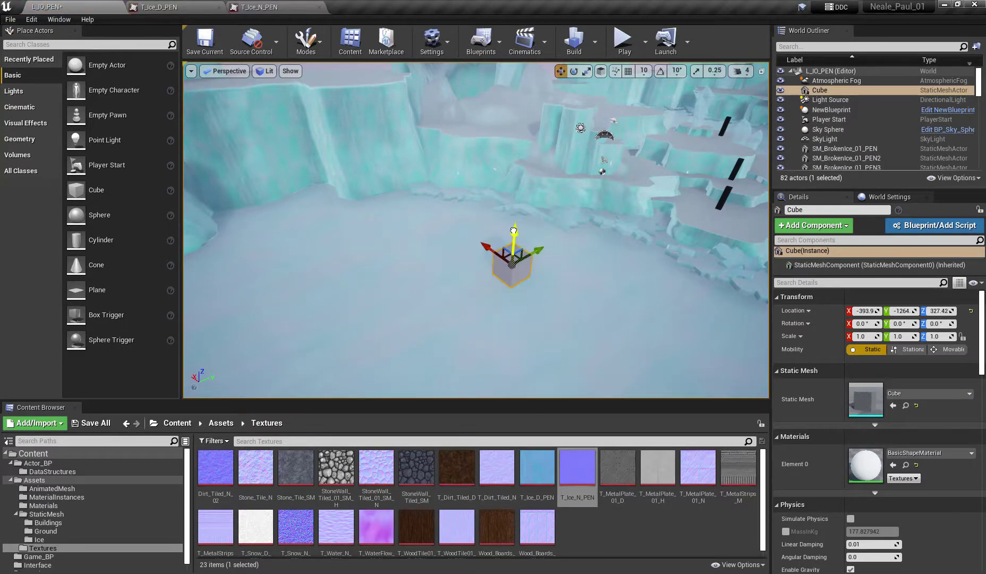
Place a basic sphere beside the cube, lift it to about Z 361, and scale it uniformly to about 1.54
scroll(505, 270, up, 5)
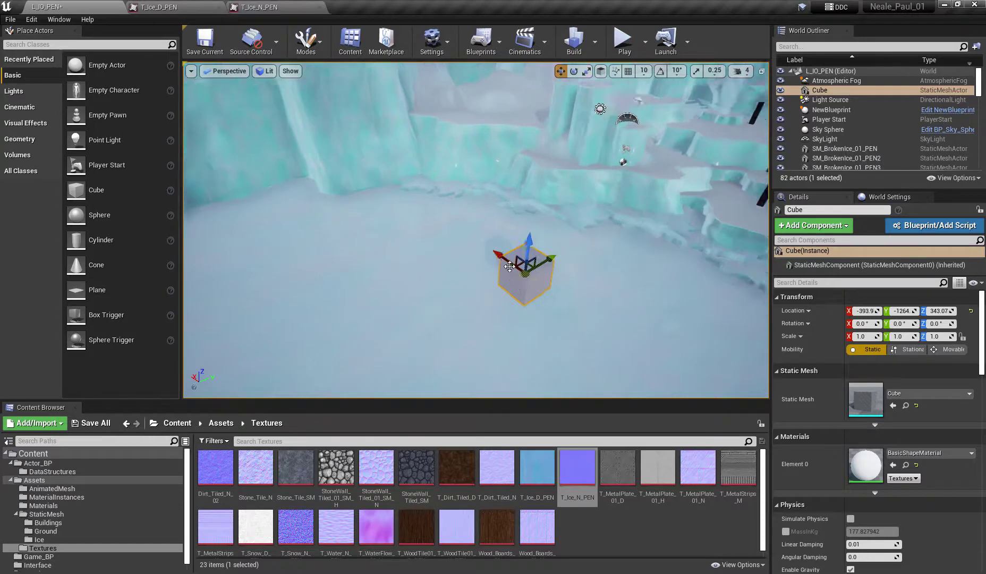
scroll(596, 366, down, 4)
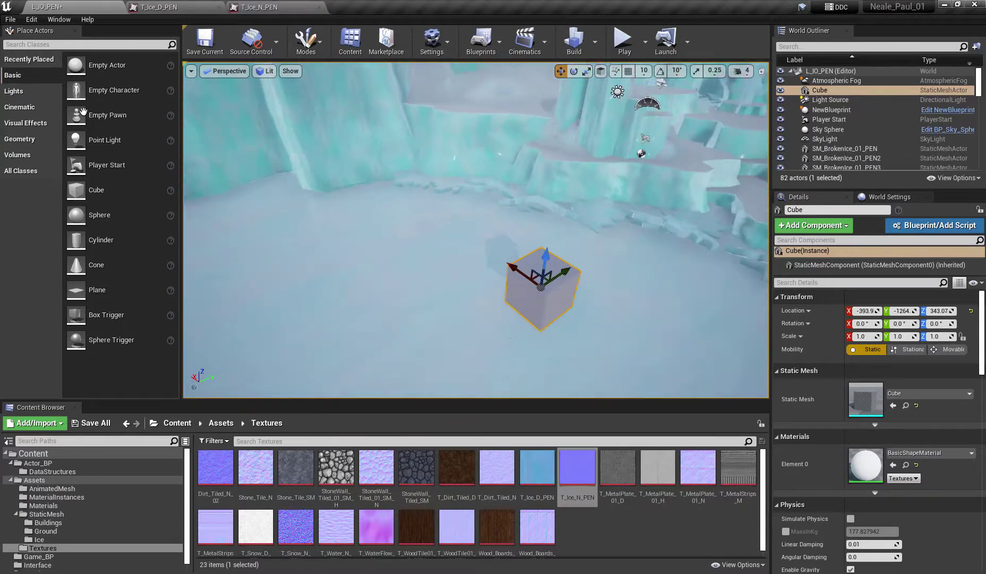
drag(79, 214, 455, 237)
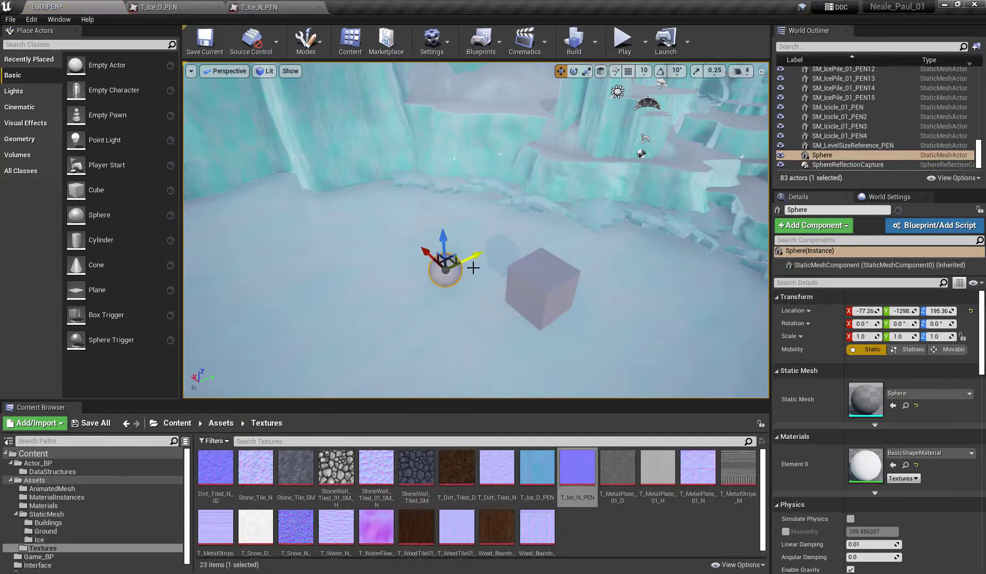
right_drag(503, 273, 505, 324)
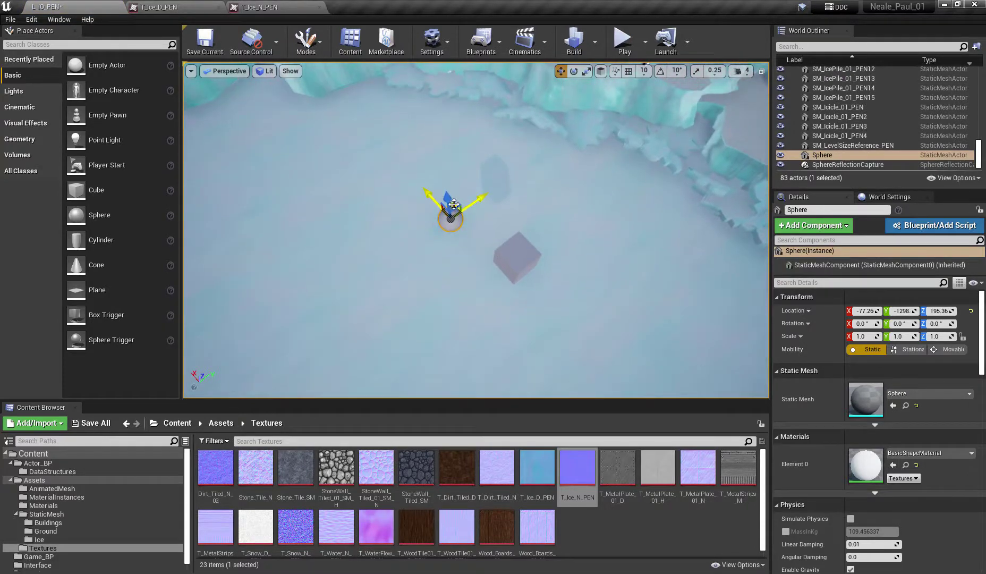
mouse_move(453, 204)
mouse_down()
mouse_move(456, 251)
mouse_move(458, 210)
mouse_up()
right_drag(498, 261, 467, 292)
key(r)
drag(425, 242, 447, 225)
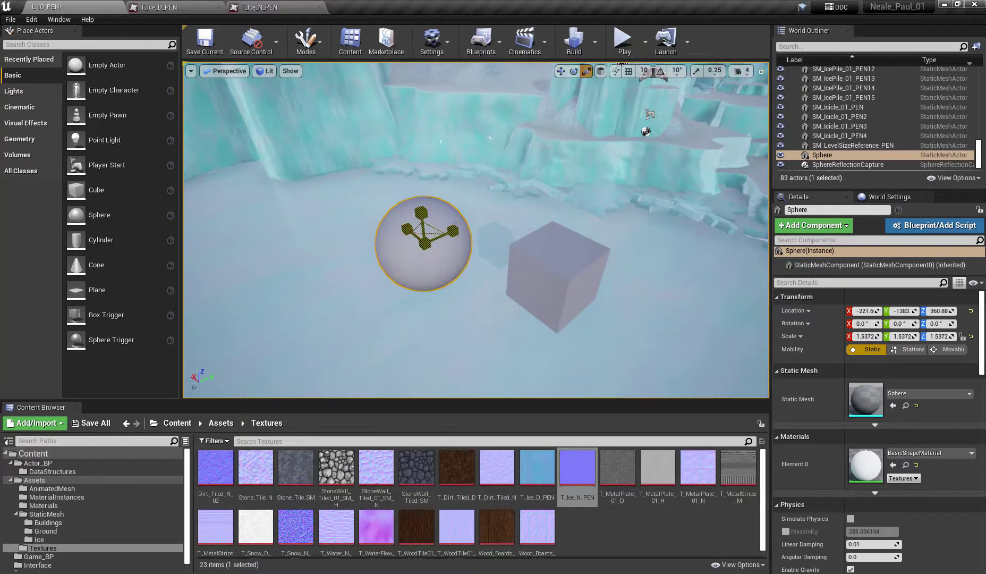
Scale the cube uniformly to about 1.12 and raise it to a Z location of about 378
click(543, 294)
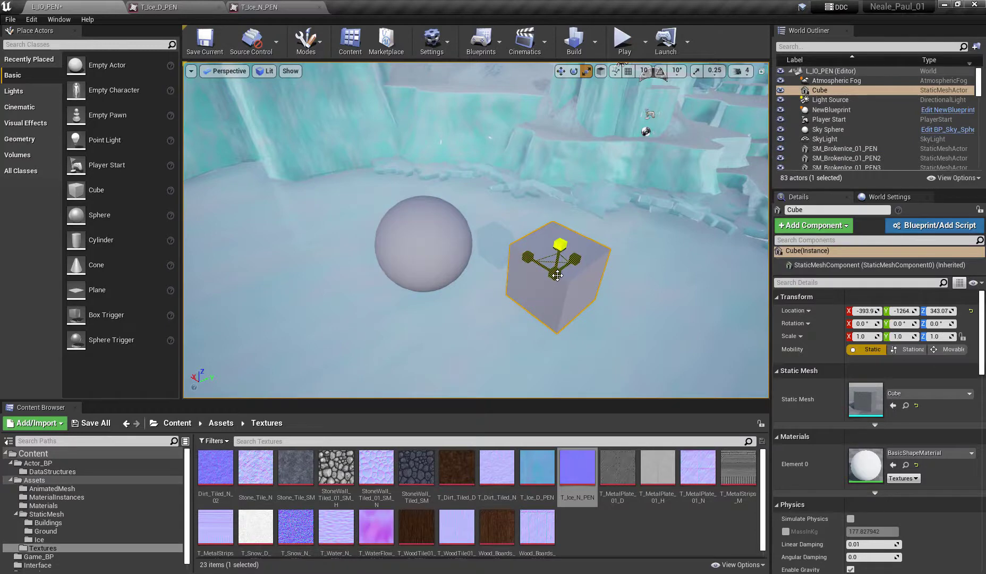
drag(557, 274, 562, 225)
key(w)
right_drag(571, 283, 564, 319)
key(w)
key(a)
key(w)
key(s)
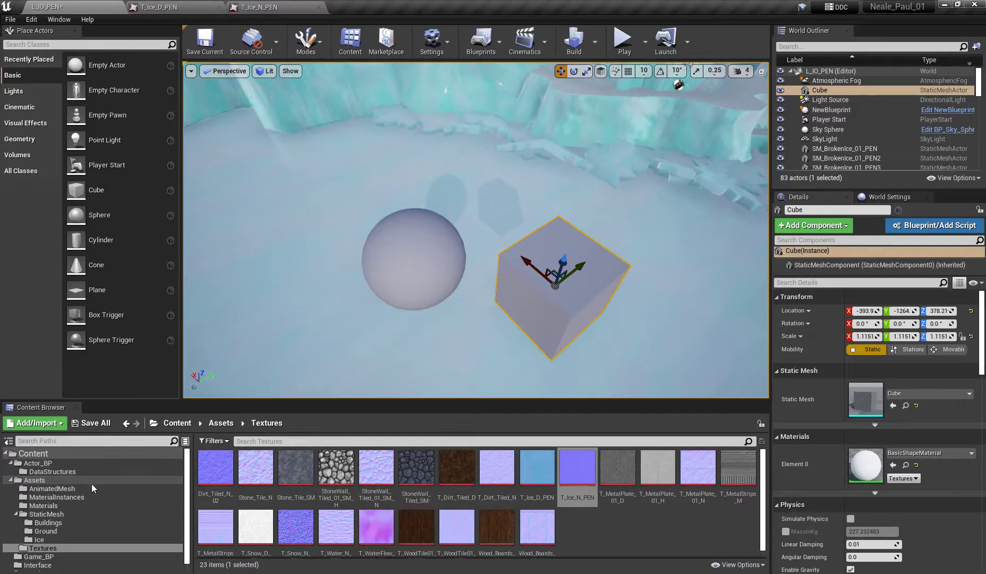
Open the M_WorldAligned_PEN material from the Materials folder and examine its whole node graph
click(58, 507)
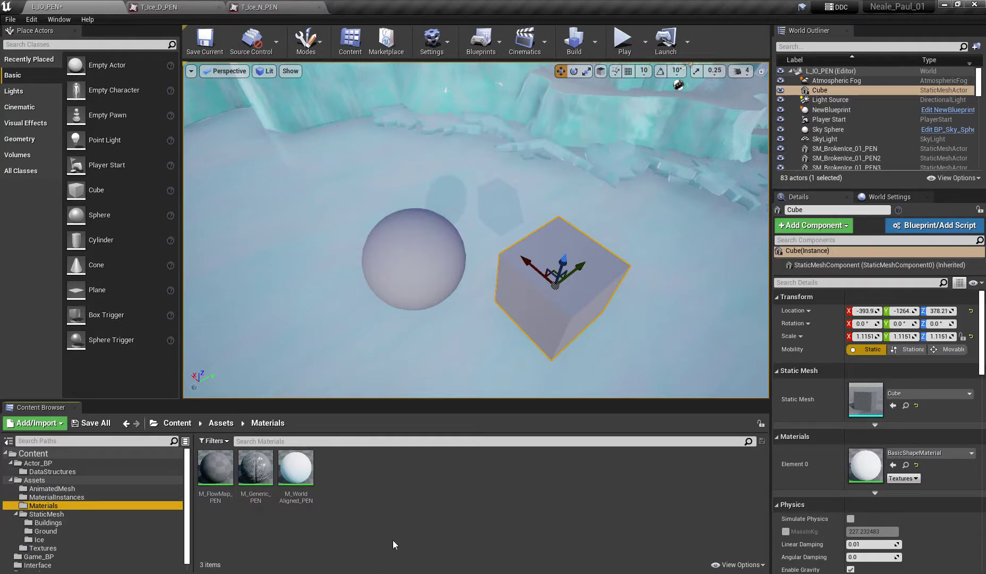
click(291, 472)
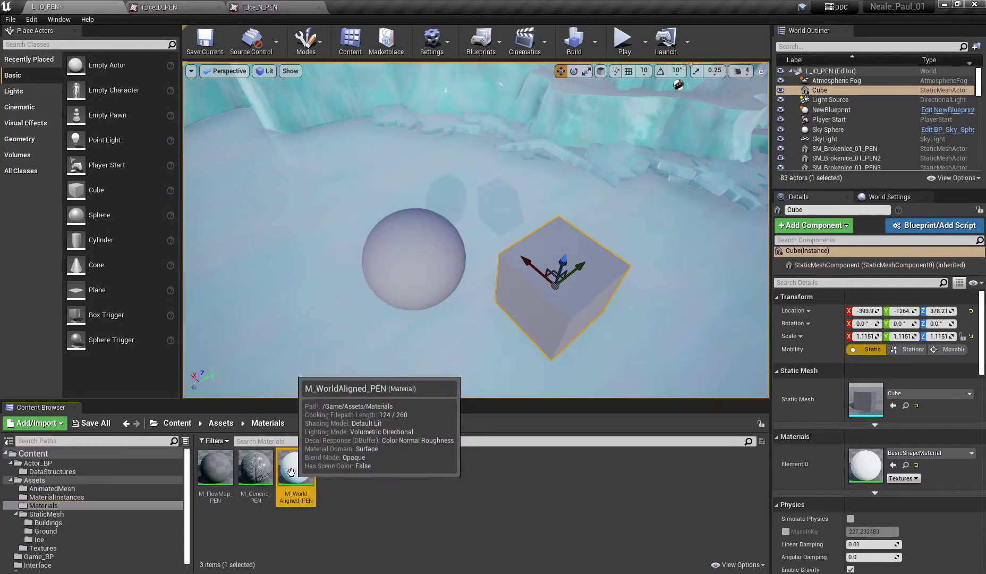
double_click(291, 472)
scroll(833, 394, down, 4)
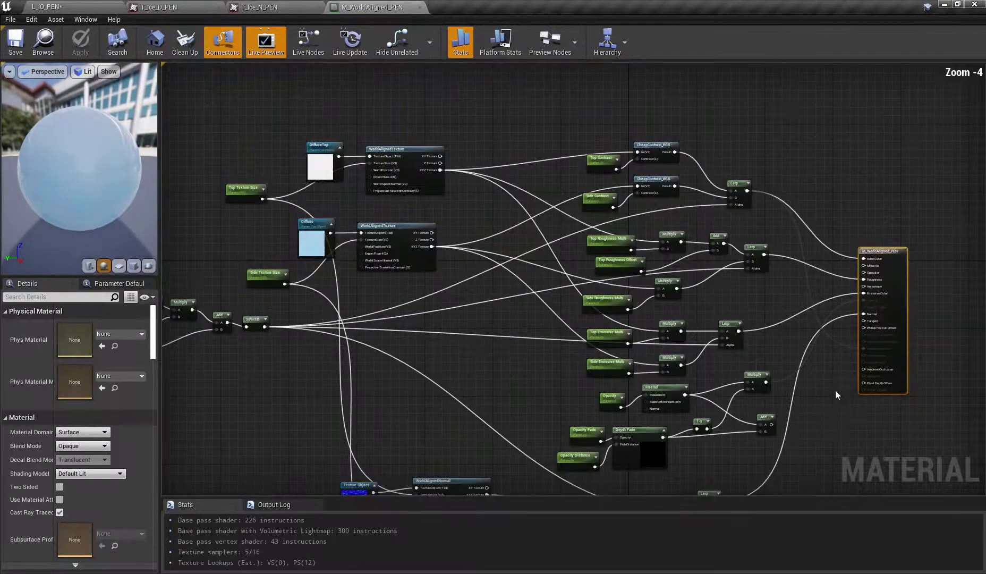
right_drag(833, 424, 790, 349)
scroll(888, 339, down, 2)
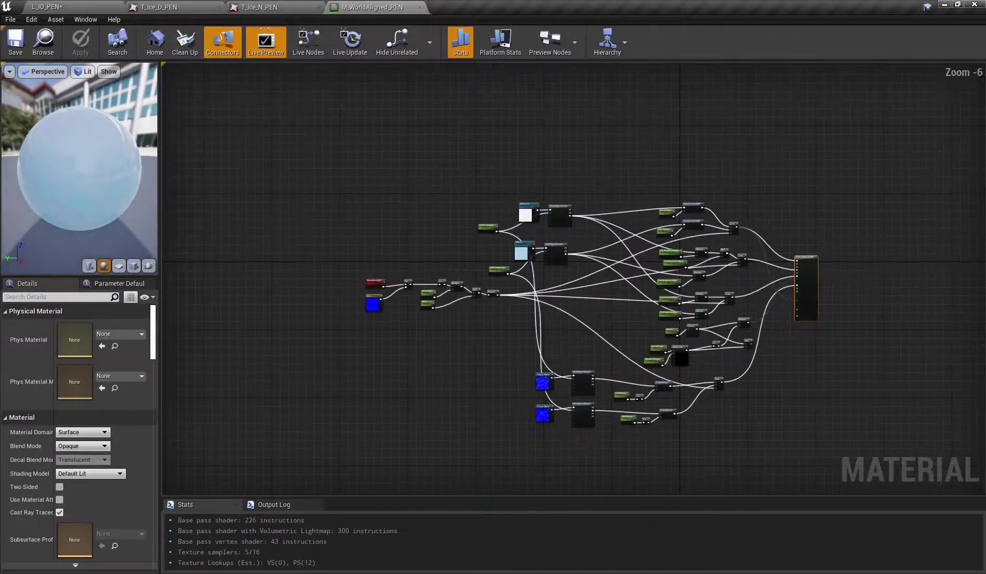
scroll(775, 371, up, 1)
right_drag(764, 383, 827, 376)
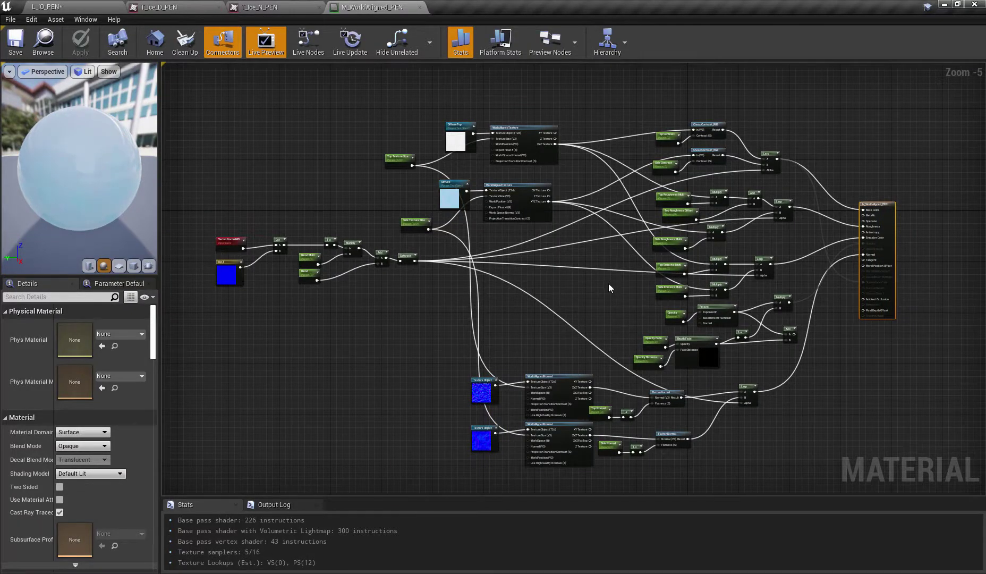
Highlight the parameter and blend nodes feeding the material output, and the diffuse texture nodes with their WorldAlignedTexture functions
drag(621, 106, 811, 430)
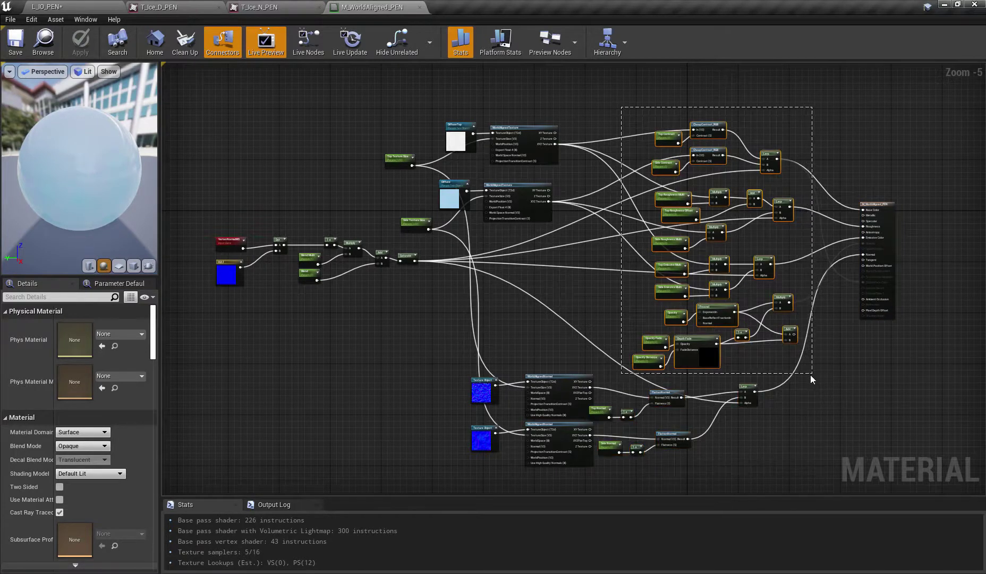
drag(811, 375, 810, 376)
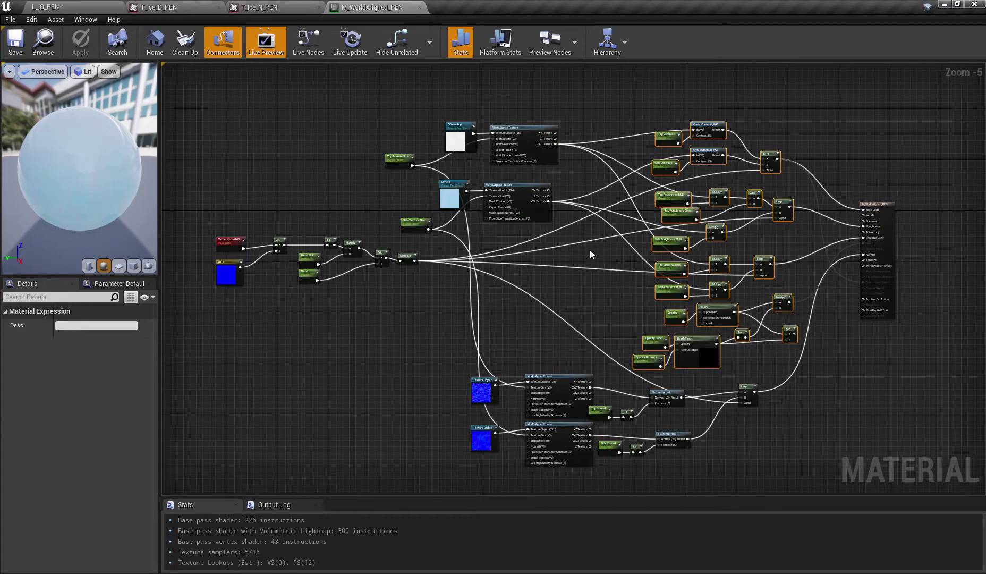
drag(355, 104, 558, 211)
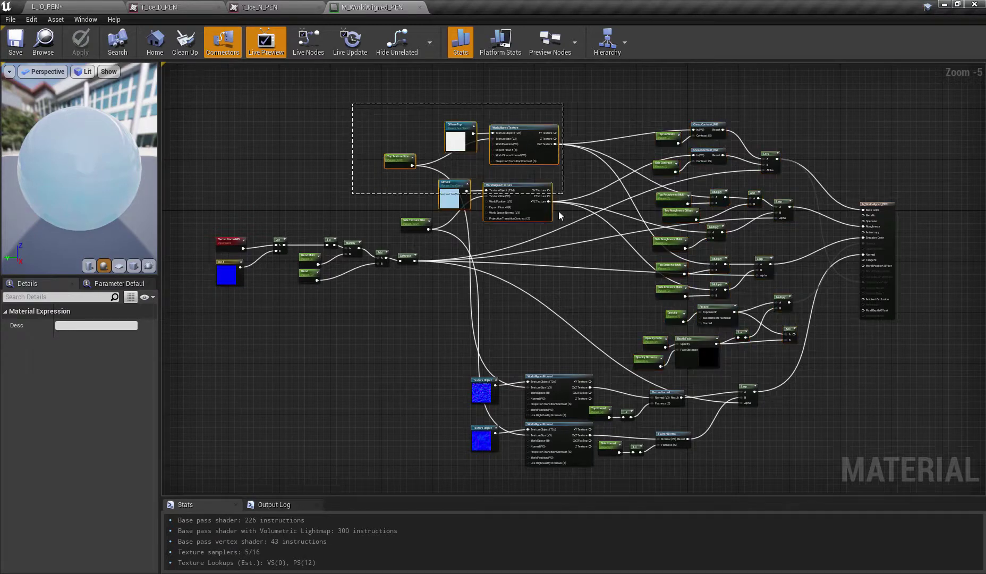
Examine the DiffuseTop and Diffuse texture nodes up close and select the WorldAlignedTexture function fed by Diffuse
scroll(554, 158, up, 5)
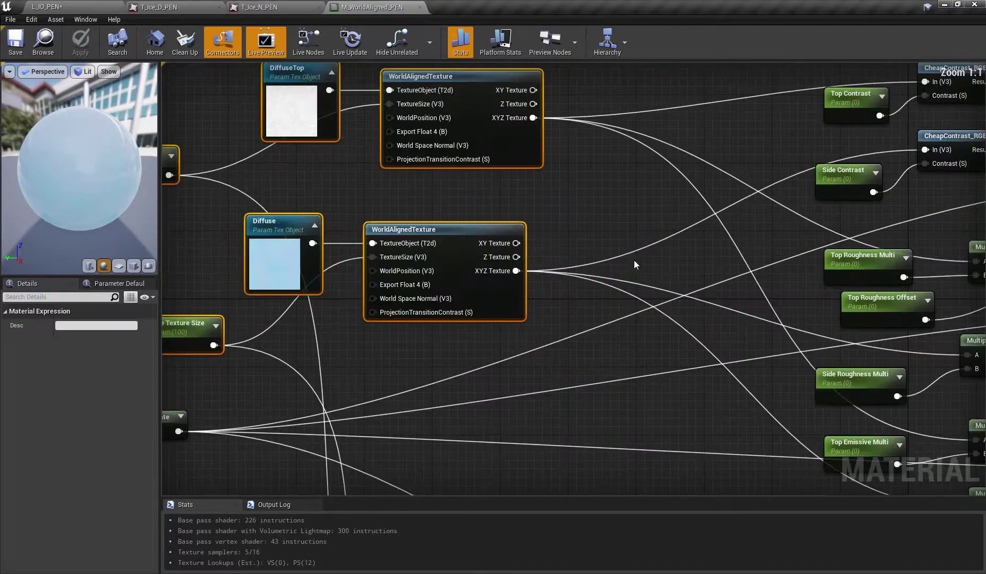
right_drag(612, 201, 712, 236)
click(568, 240)
drag(338, 243, 632, 339)
click(563, 265)
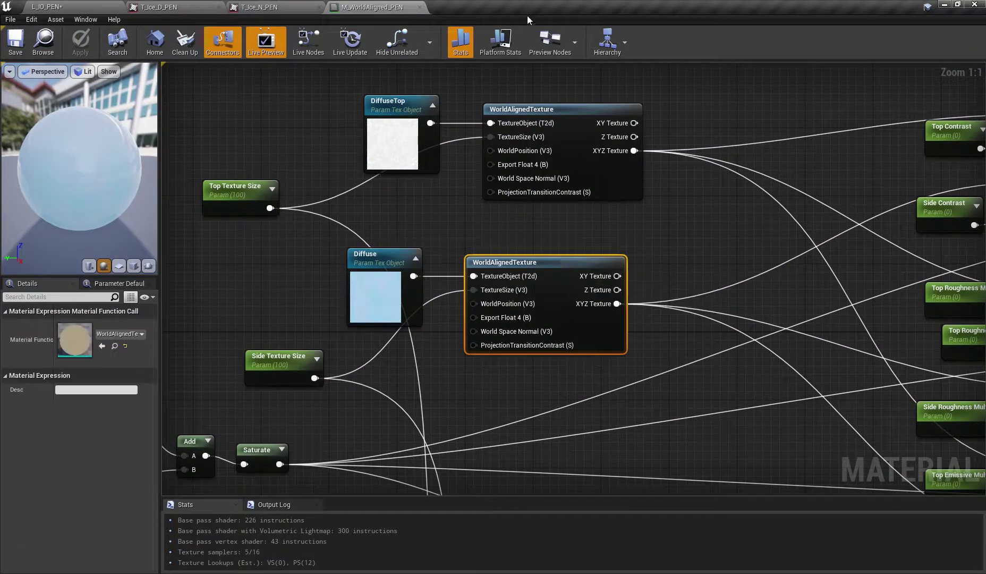
Create a material named M_WA_Generic_PEN in the level project's Materials folder and open it for editing
click(85, 7)
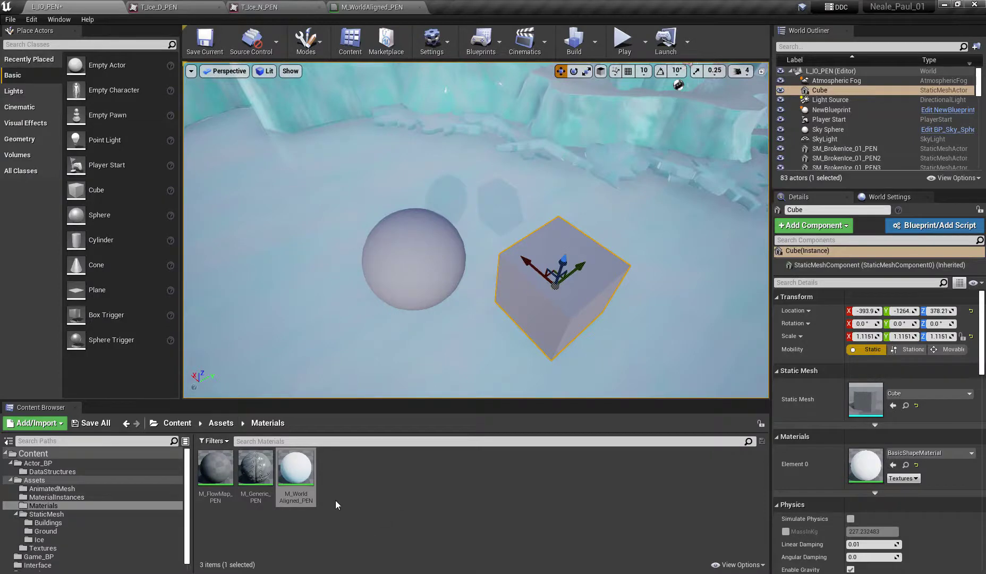
right_click(348, 488)
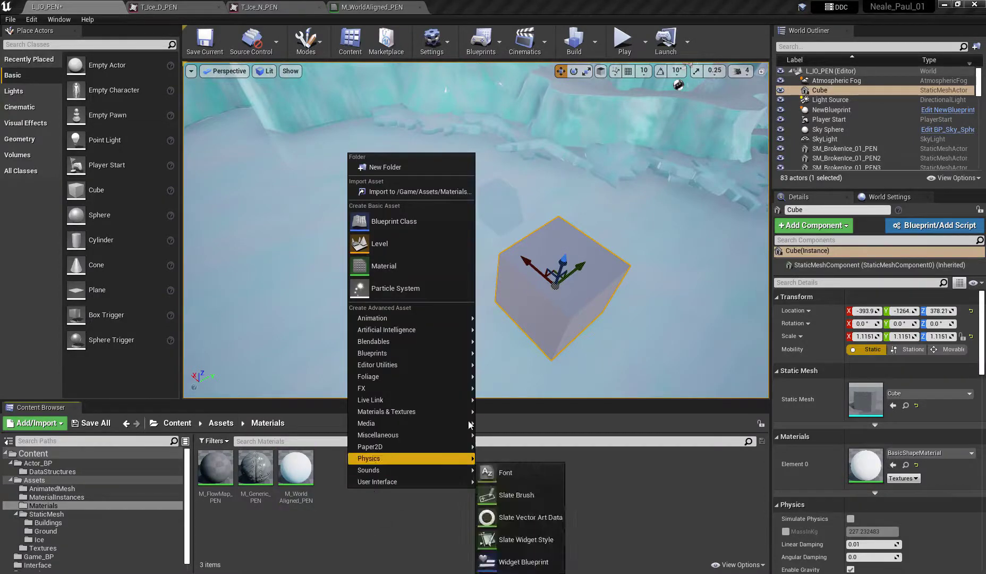
click(399, 267)
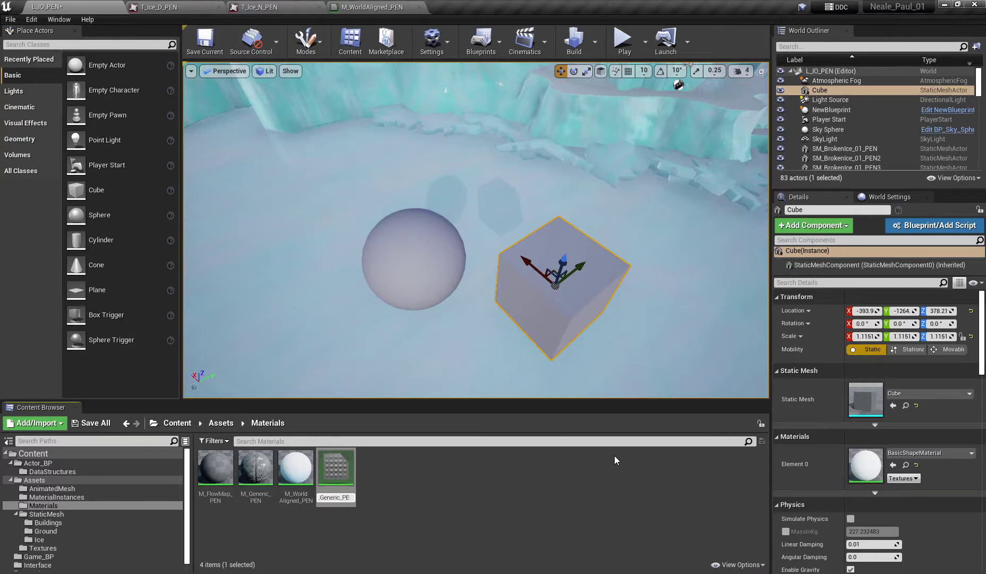
key(Return)
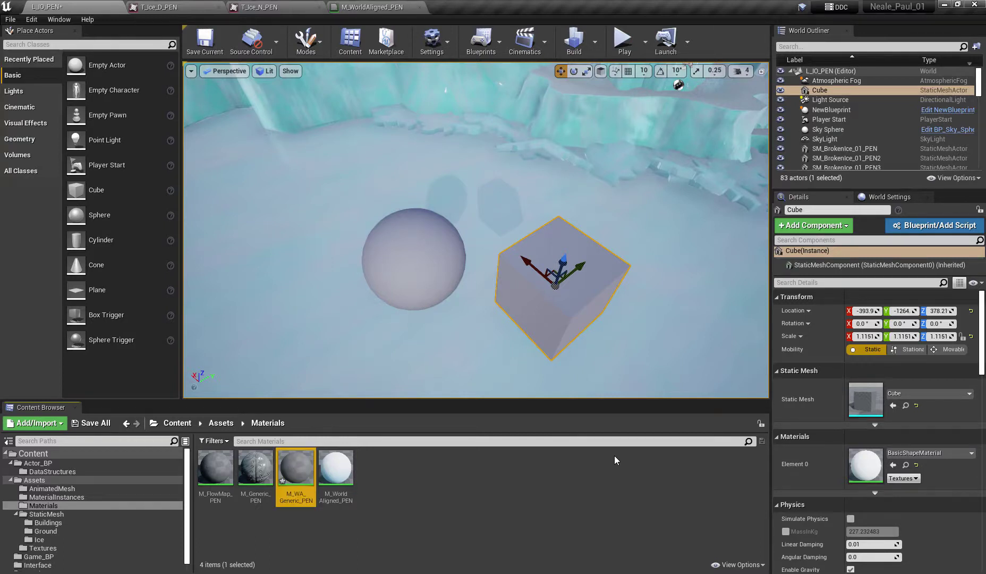
double_click(296, 465)
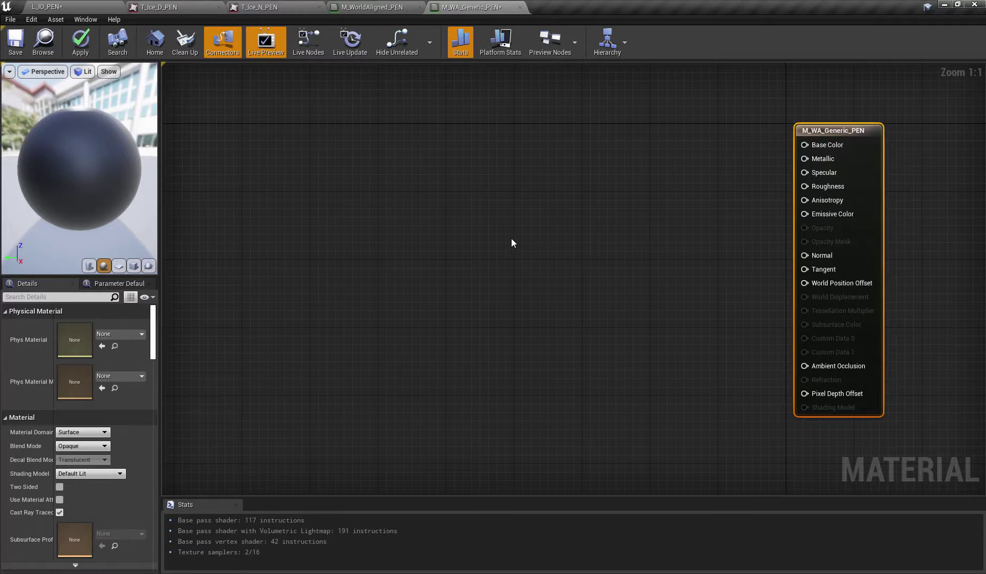
Add a Texture Sample node to the graph and place it well to the left of the material output node
right_drag(516, 232, 549, 235)
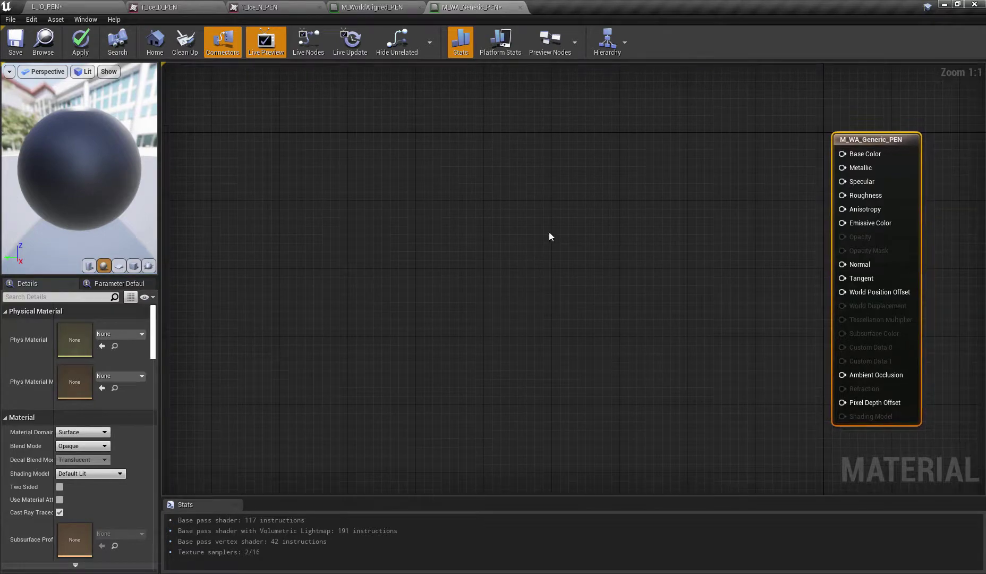
right_click(445, 163)
click(438, 161)
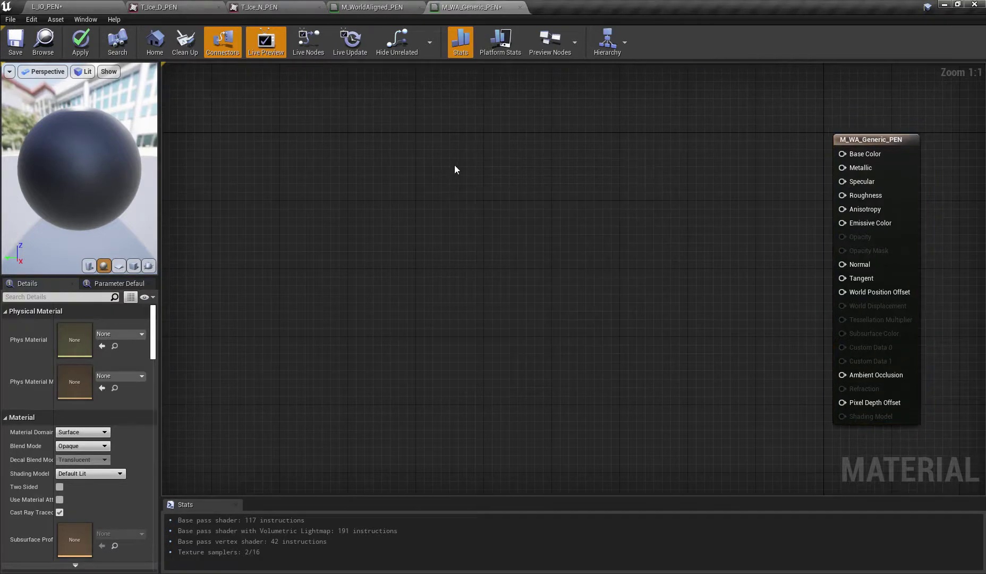
click(455, 164)
drag(506, 168, 490, 124)
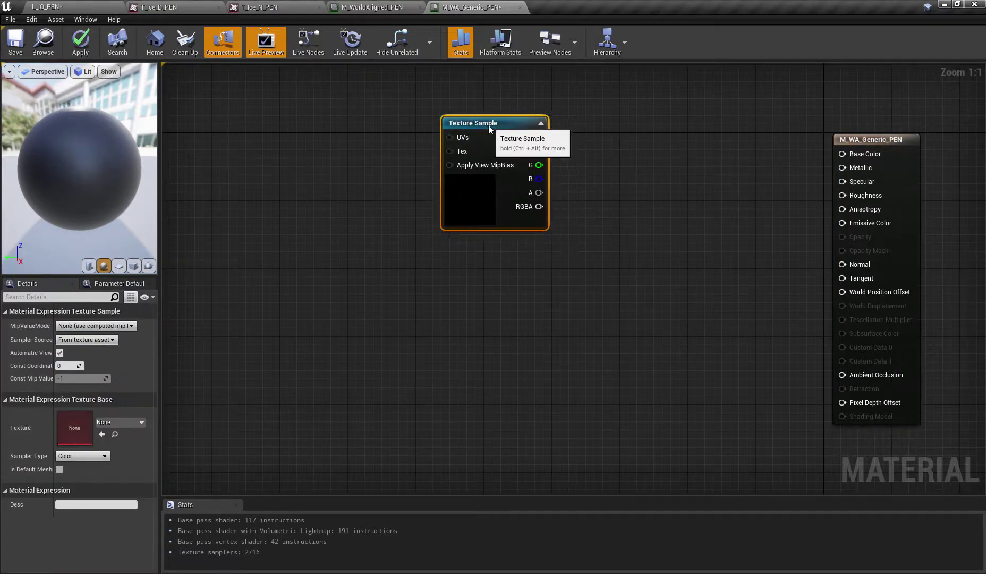
Assign the T_Ice_D_PEN texture to the Texture Sample node and shift the node slightly left
click(120, 421)
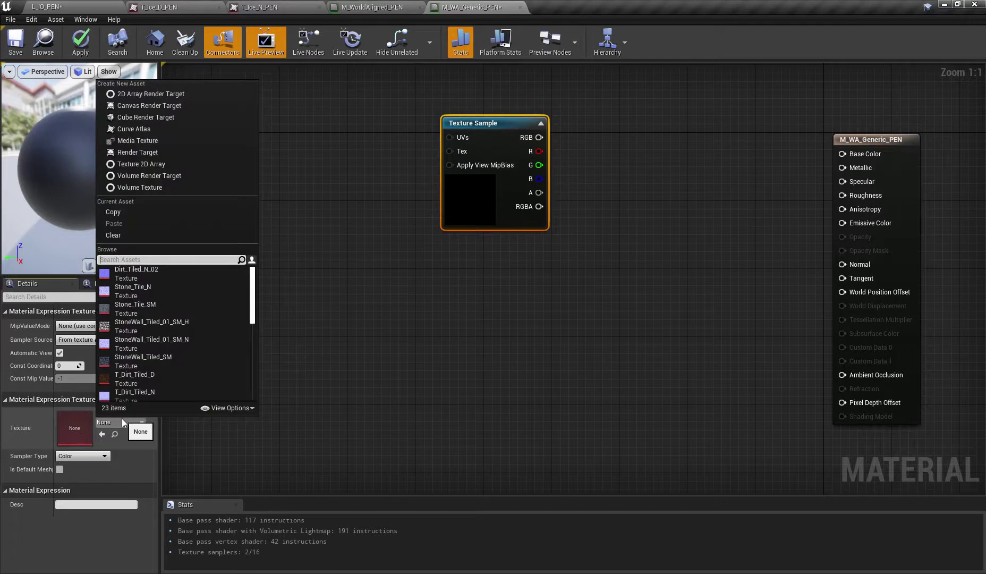
text(ice)
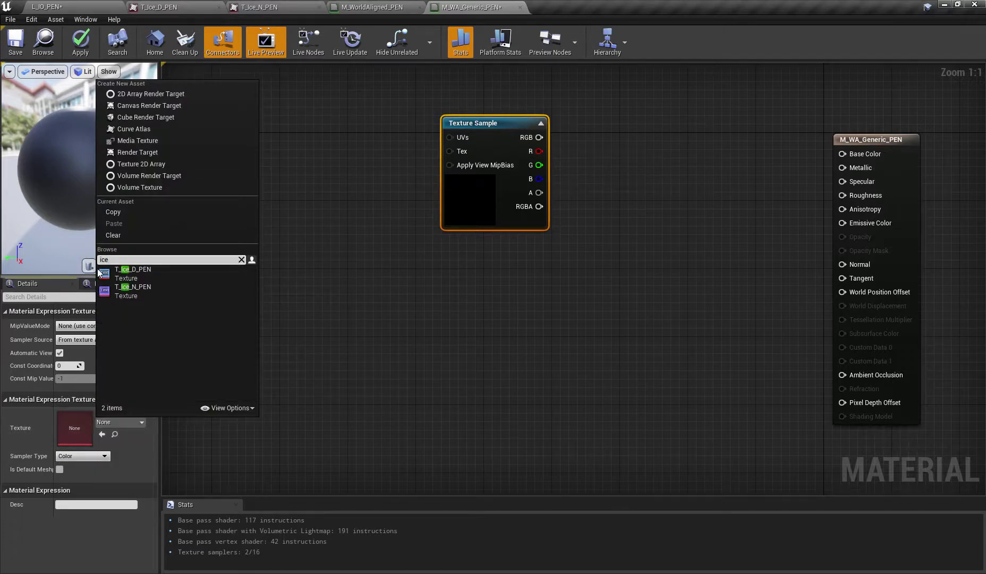
click(127, 272)
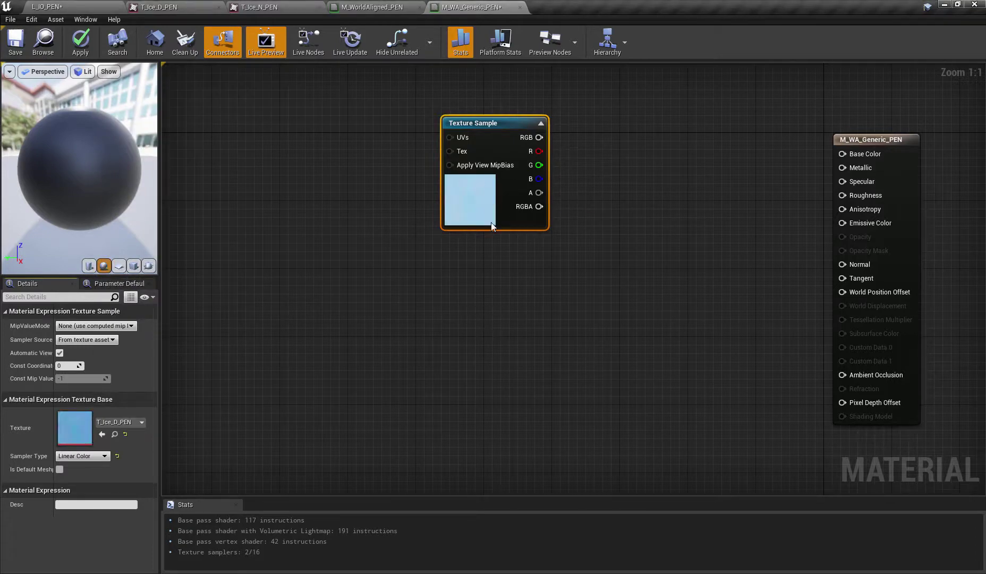
drag(496, 124, 480, 124)
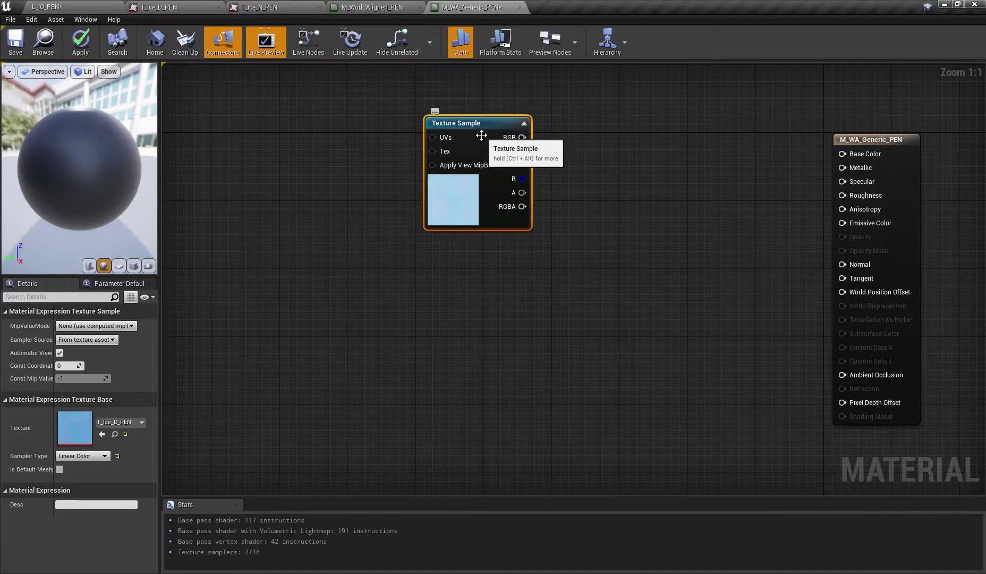
Return to the level, select the ground mesh SM_Ground_01_PEN5, and examine its snow top and ice sides from several angles
click(72, 12)
key(w)
right_drag(476, 230, 438, 279)
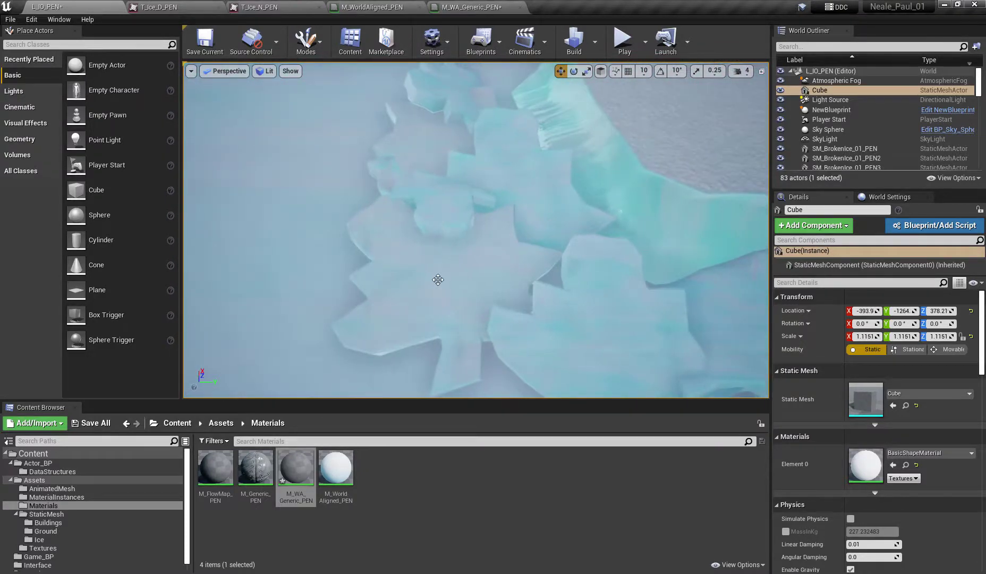
right_drag(582, 187, 611, 159)
click(650, 227)
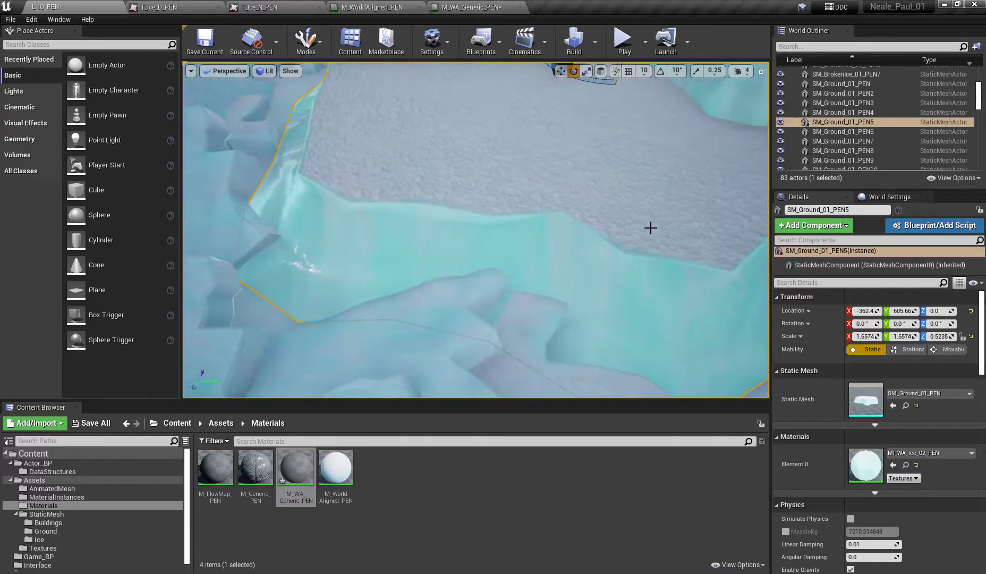
key(e)
right_drag(649, 227, 656, 194)
right_drag(542, 248, 541, 242)
key(w)
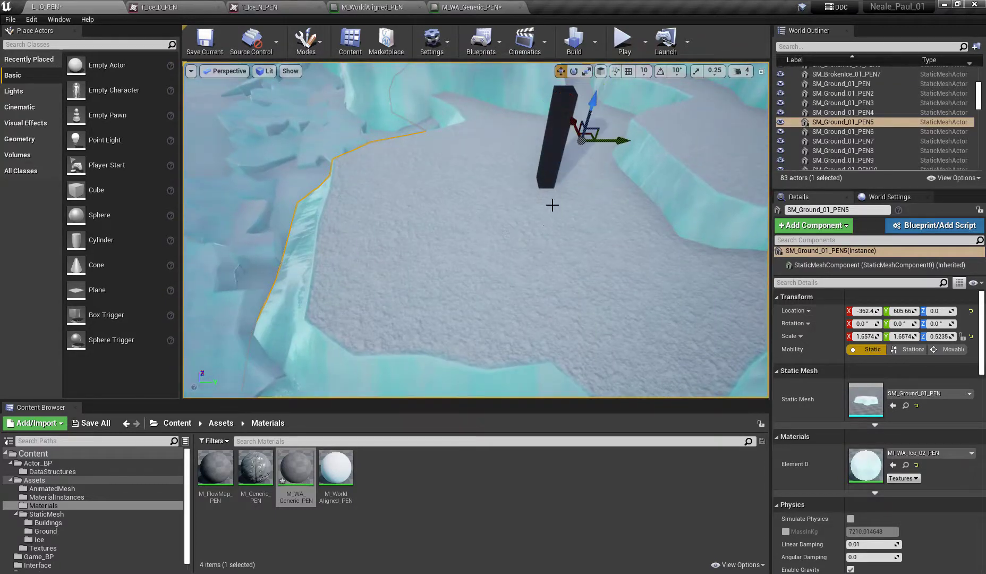
mouse_move(617, 145)
mouse_down()
mouse_move(559, 148)
mouse_move(608, 152)
mouse_up()
key(ctrl+z)
right_drag(543, 287, 617, 252)
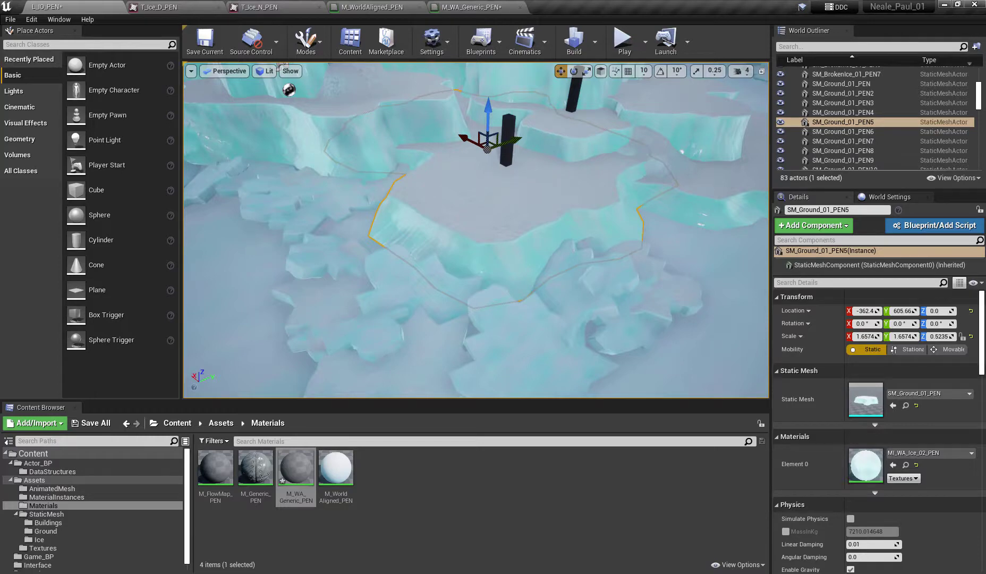
Launch the screen annotation tool and draw red arrows pointing at the ground mesh's two sides and down onto its top
key(super)
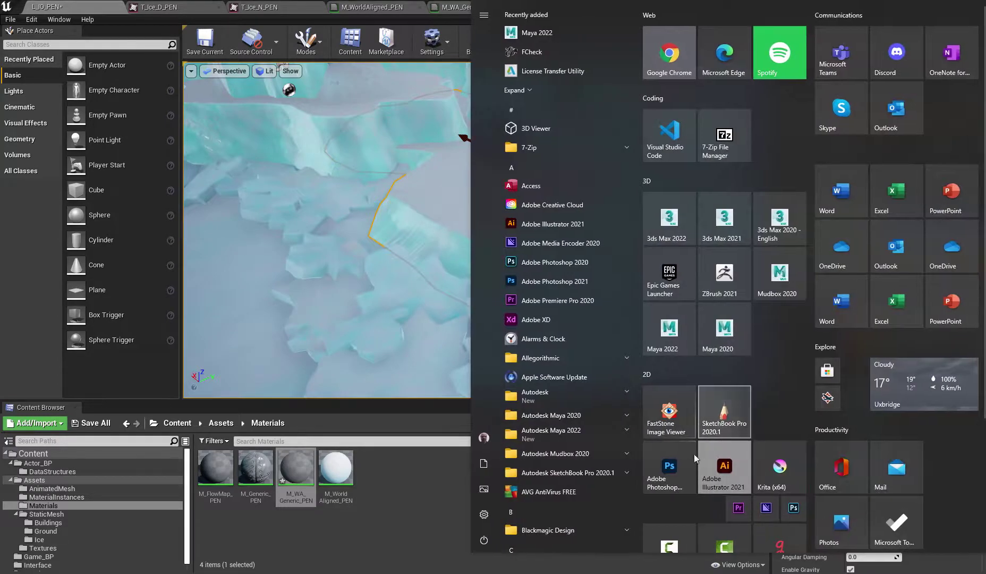
click(783, 529)
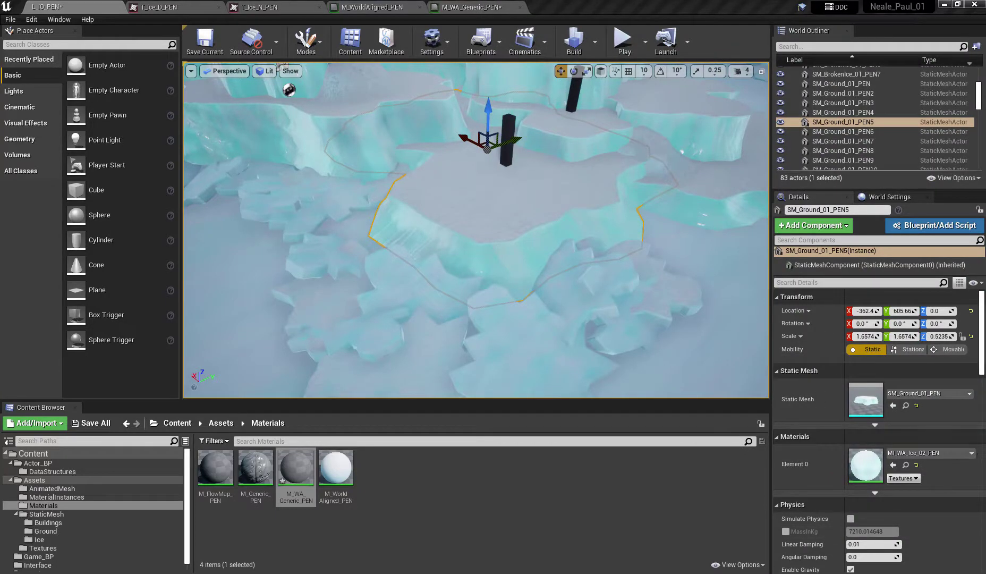
click(985, 440)
click(976, 441)
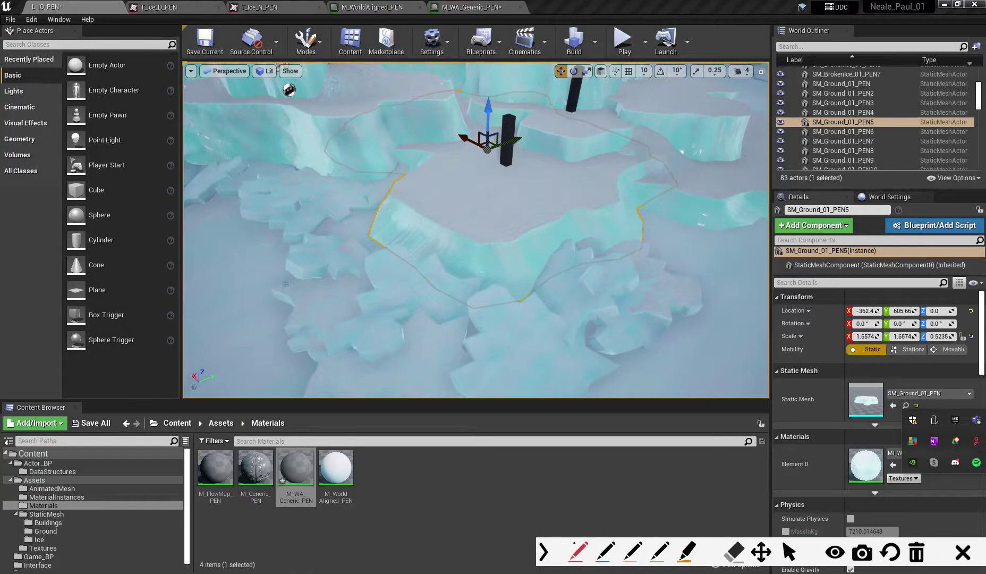
mouse_move(285, 283)
mouse_down()
mouse_move(373, 244)
mouse_move(364, 243)
mouse_up()
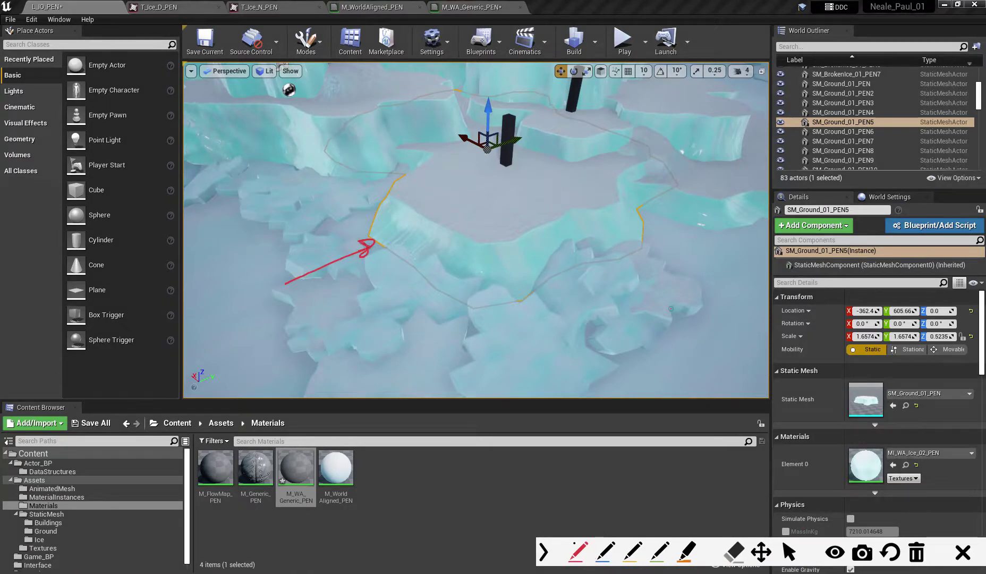
drag(696, 312, 612, 266)
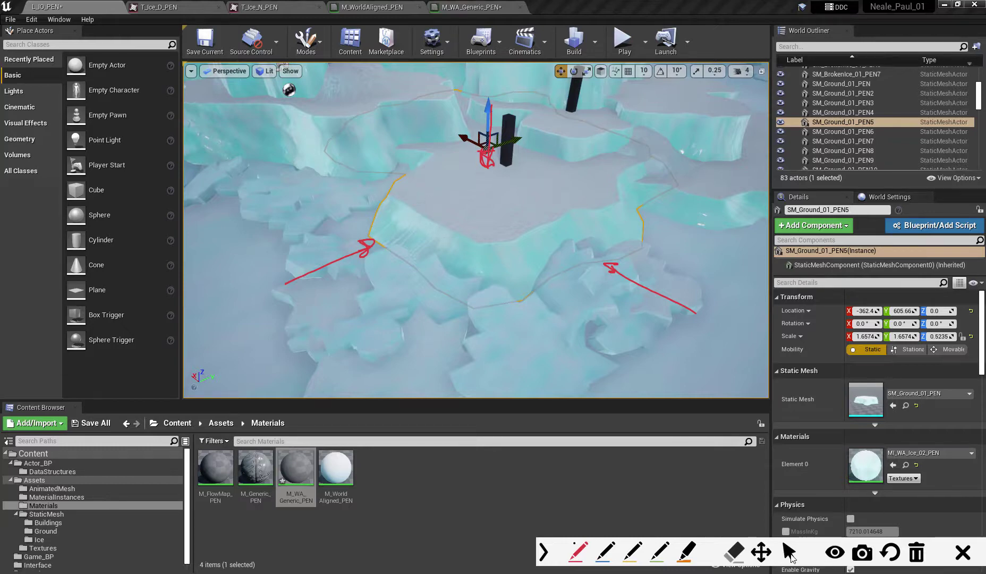
click(790, 553)
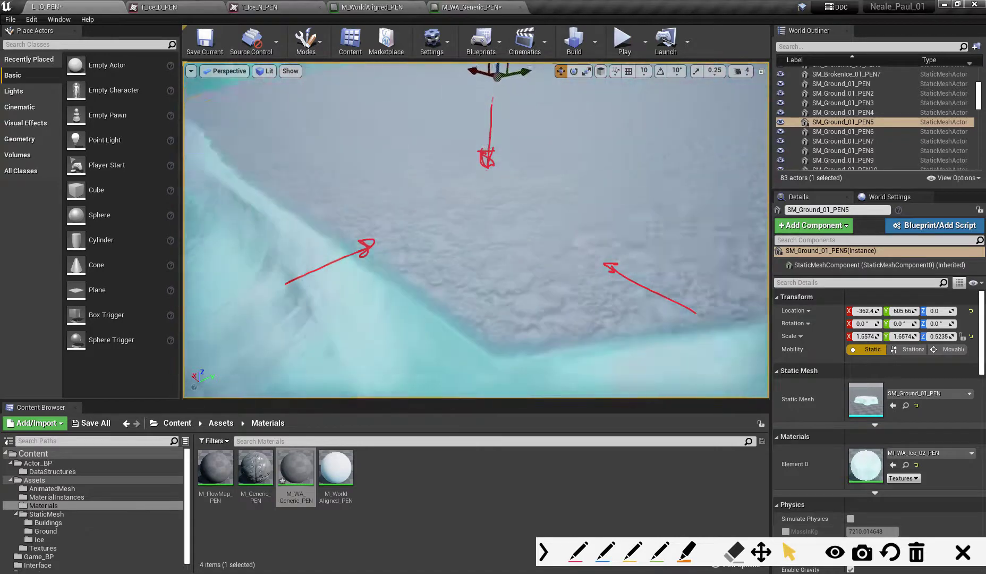
Examine the ground mesh's snow top, ice sides and the blend along their edge, and clear the drawn arrows
right_drag(461, 364, 461, 364)
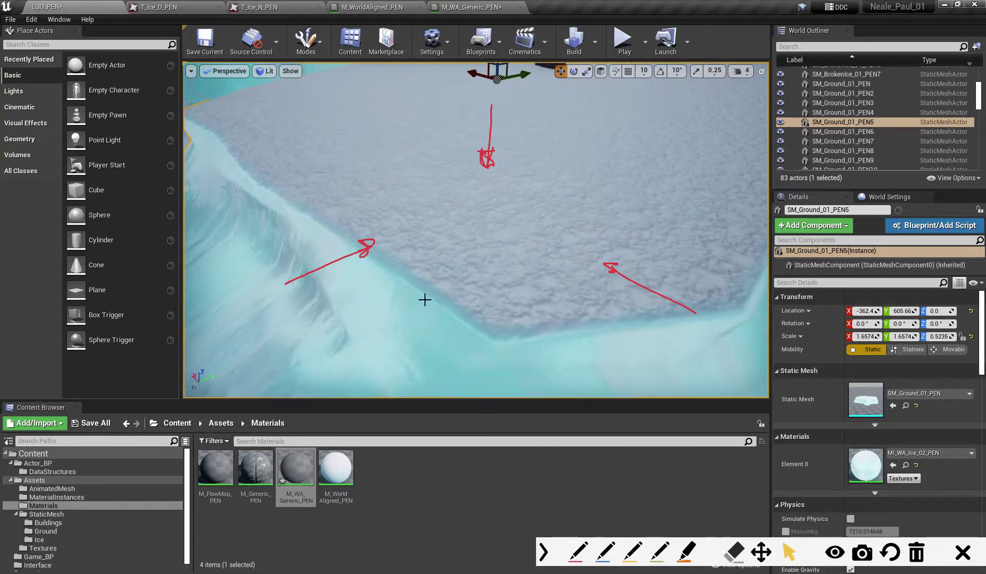
key(s)
right_drag(509, 324, 509, 324)
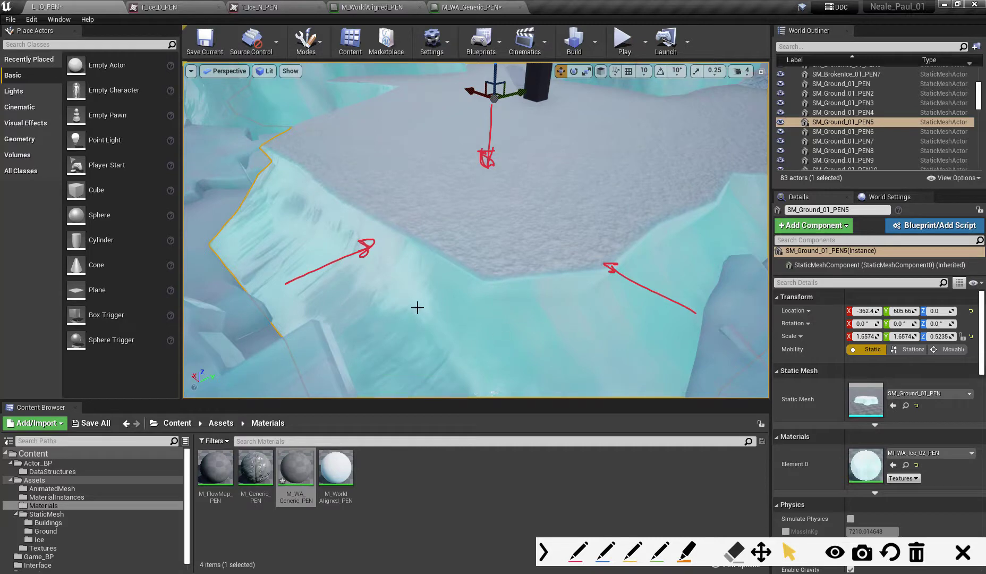
key(s)
right_drag(545, 331, 545, 331)
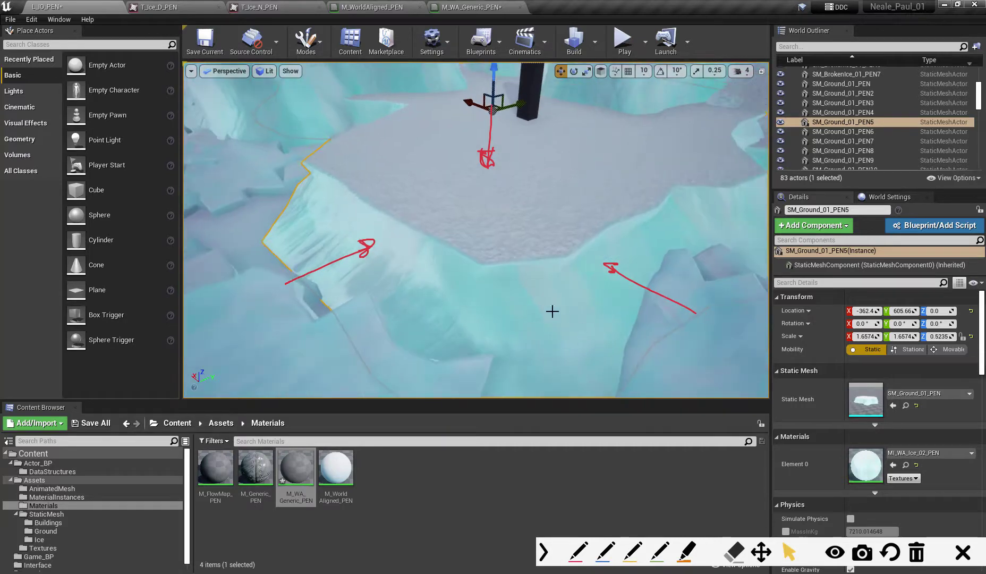
right_drag(540, 368, 540, 368)
right_drag(466, 271, 518, 301)
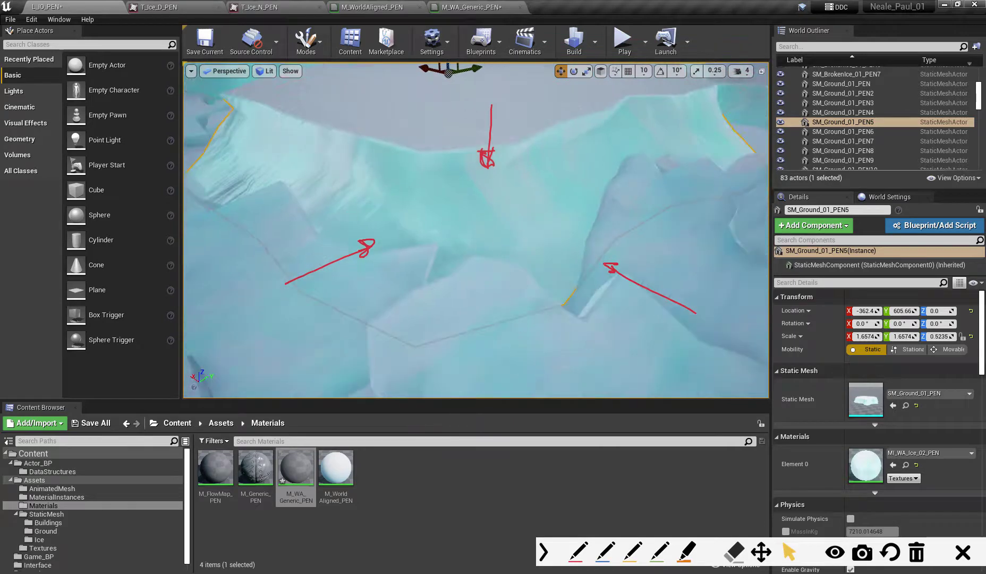
right_drag(476, 218, 521, 224)
key(s)
key(w)
key(w)
click(920, 554)
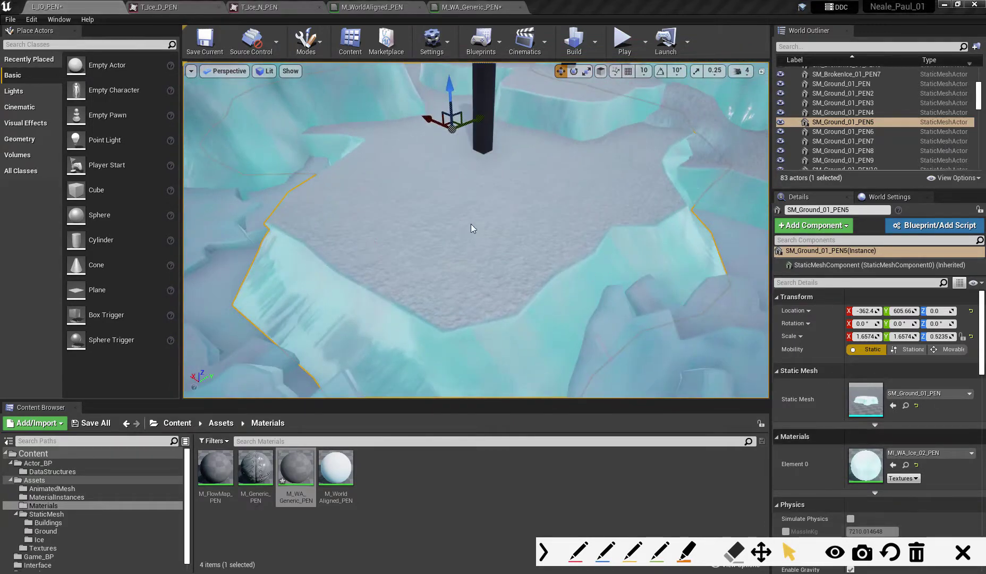
In M_WA_Generic_PEN, move the Texture Sample node up and add a WorldAlignedTexture node directly below it
click(468, 7)
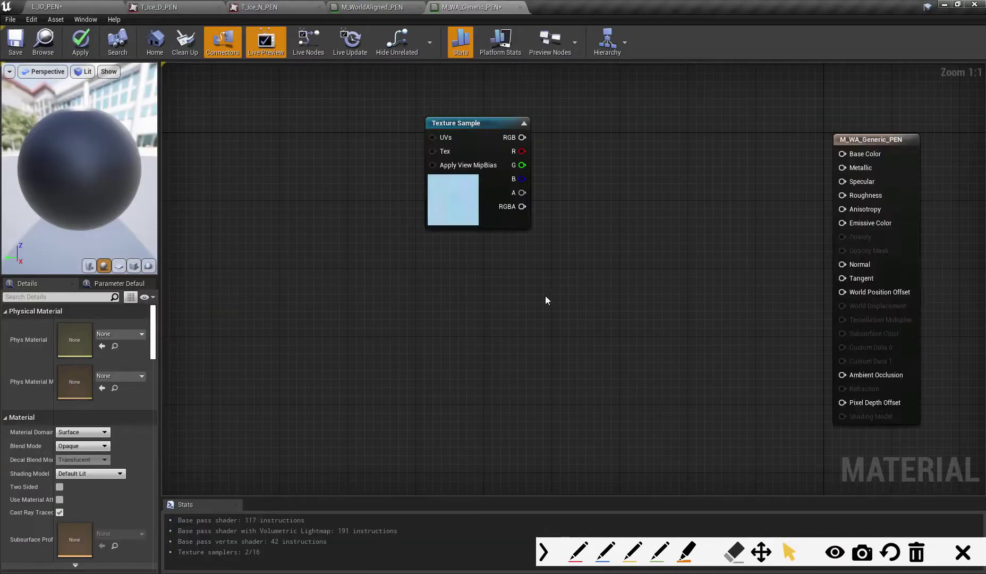
drag(452, 126, 451, 108)
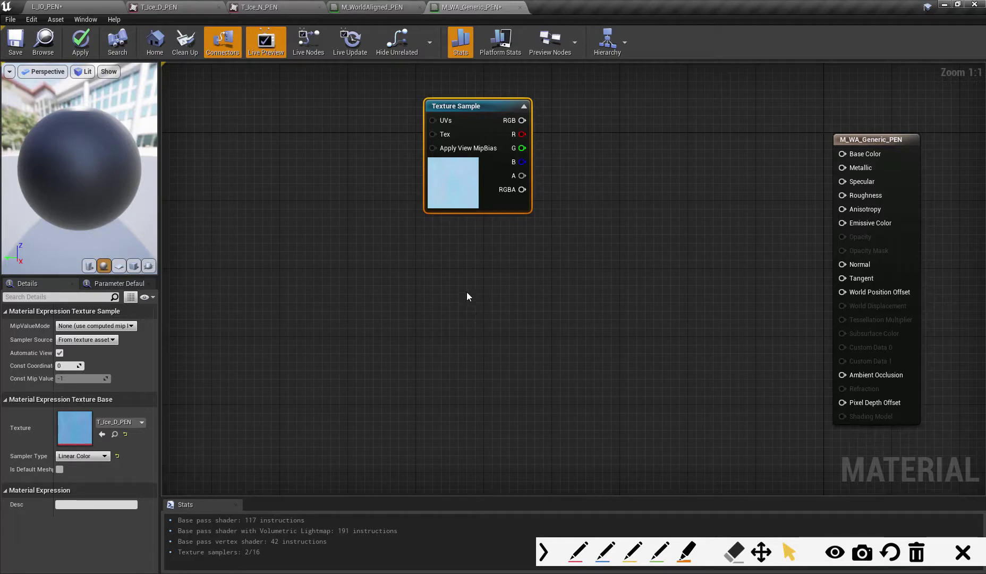
right_click(462, 277)
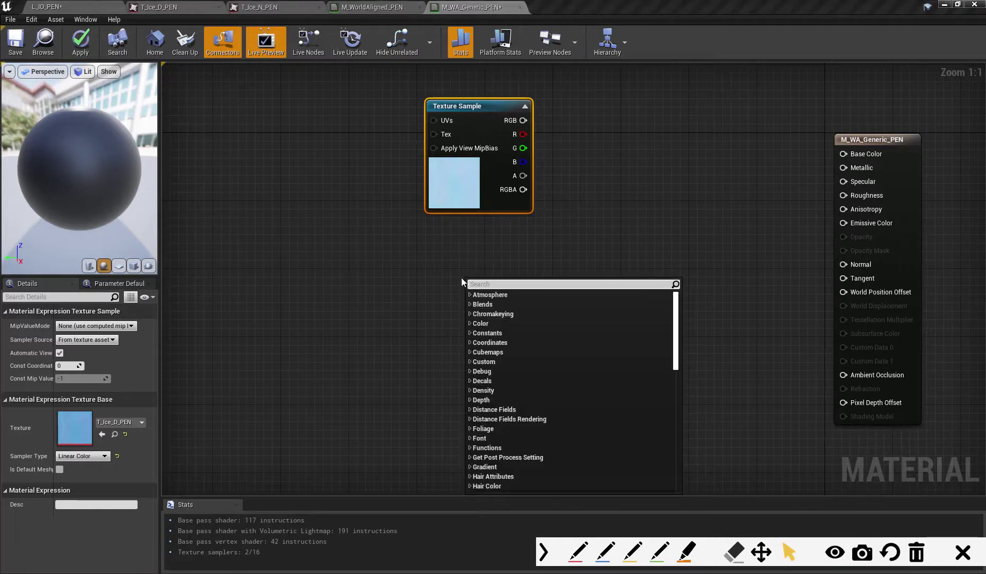
text(world)
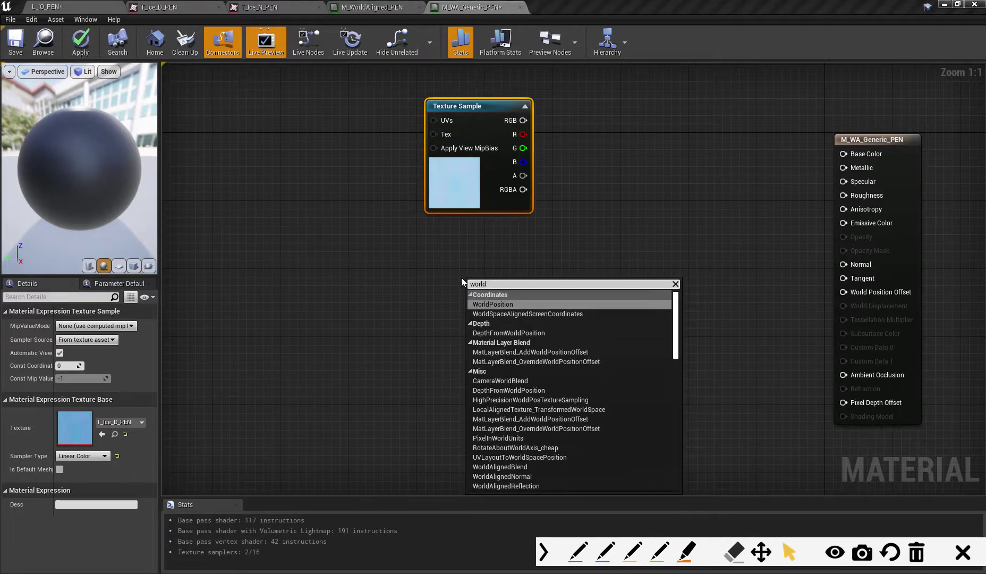
text(ali)
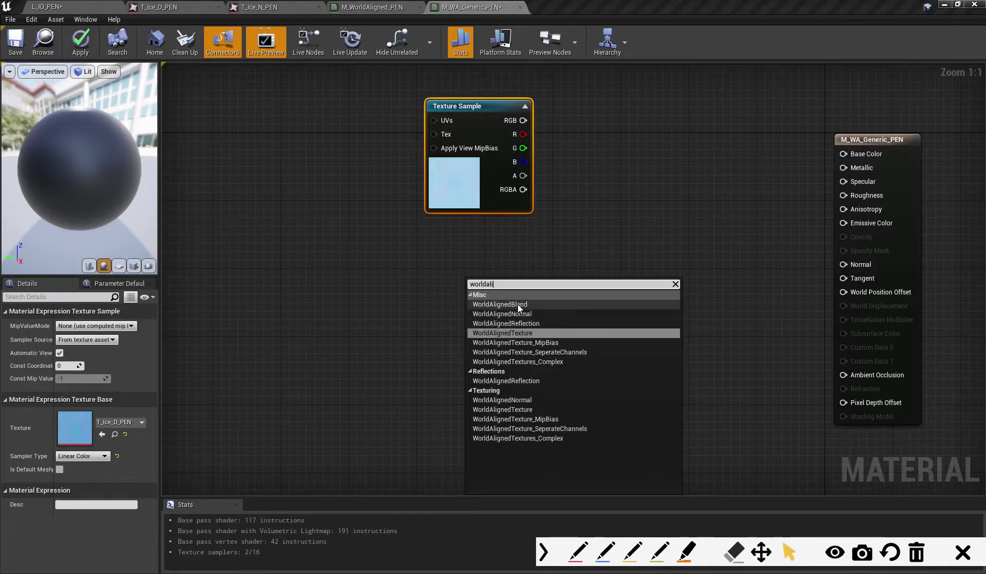
click(508, 334)
drag(552, 280, 495, 246)
drag(513, 316, 521, 307)
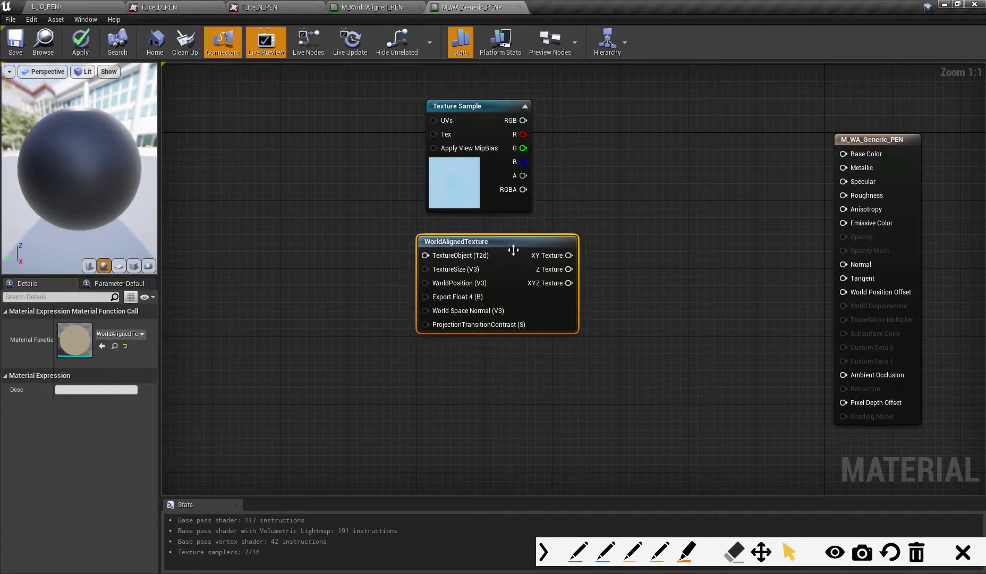
Connect WorldAlignedTexture's XYZ Texture output to Base Color and space the nodes out with Texture Sample left of WorldAlignedTexture
drag(513, 250, 520, 241)
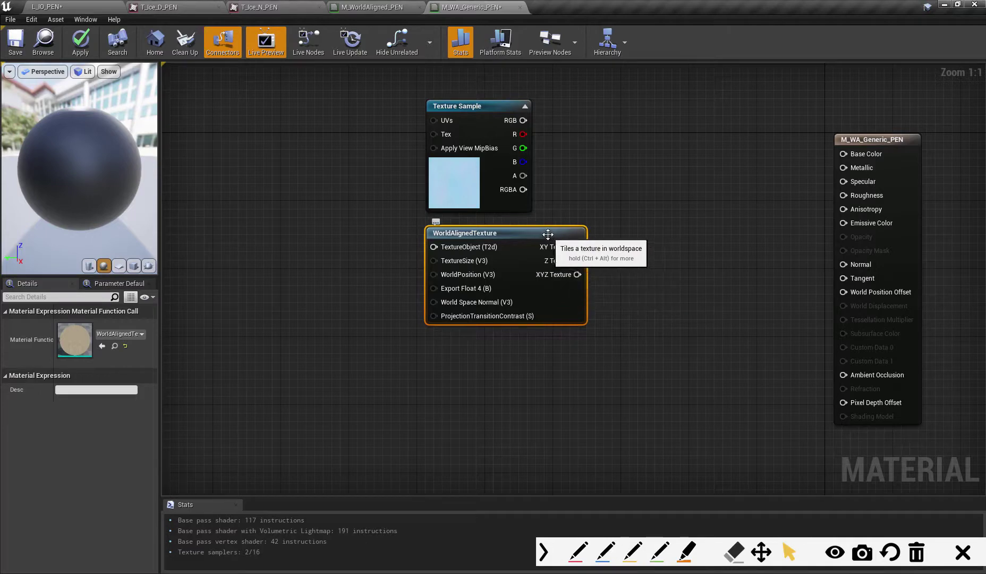
drag(548, 234, 539, 233)
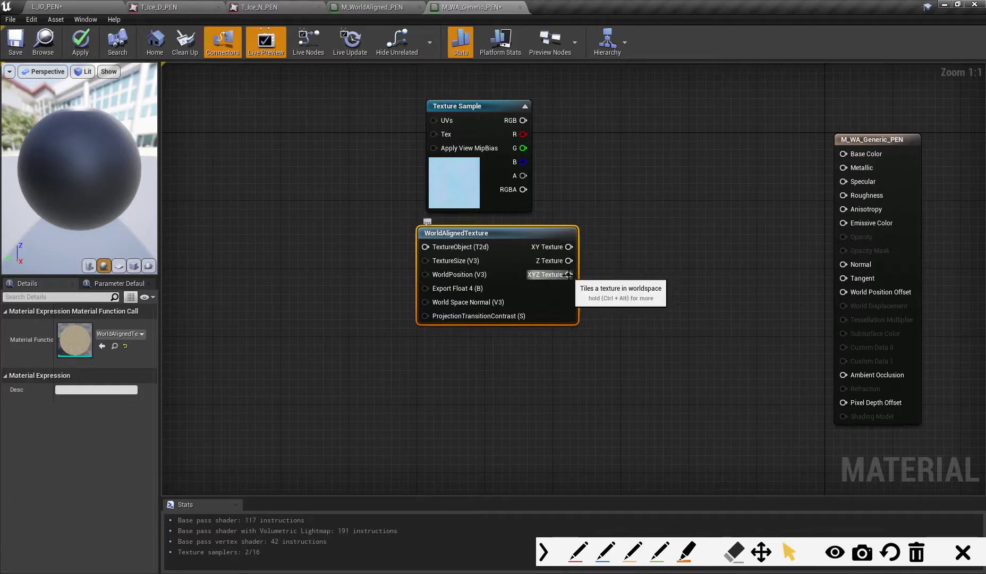
drag(569, 274, 843, 154)
drag(563, 233, 691, 150)
drag(502, 107, 424, 132)
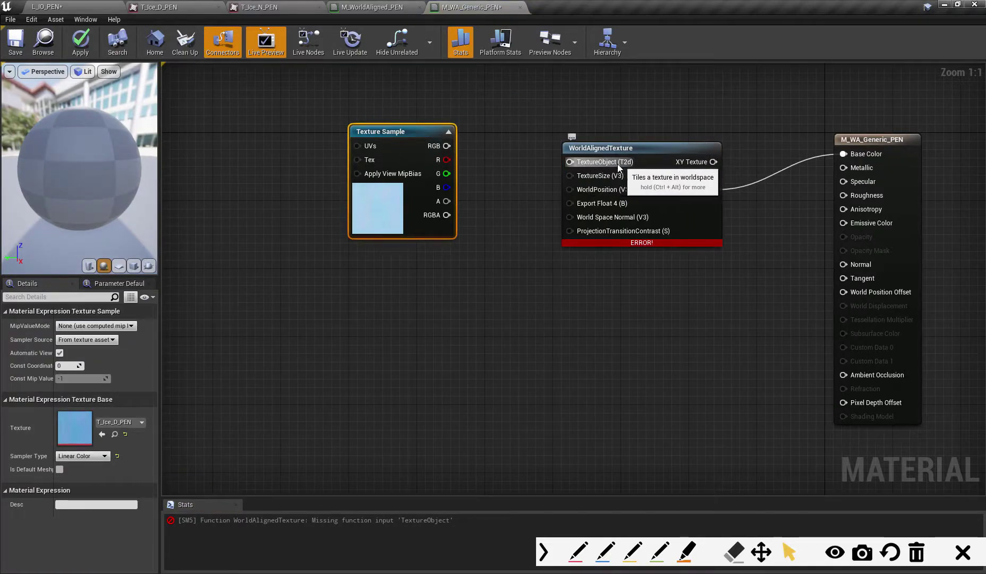
Line up the Texture Sample node with WorldAlignedTexture and convert it to a Texture Object
drag(578, 165, 532, 162)
click(549, 136)
click(414, 129)
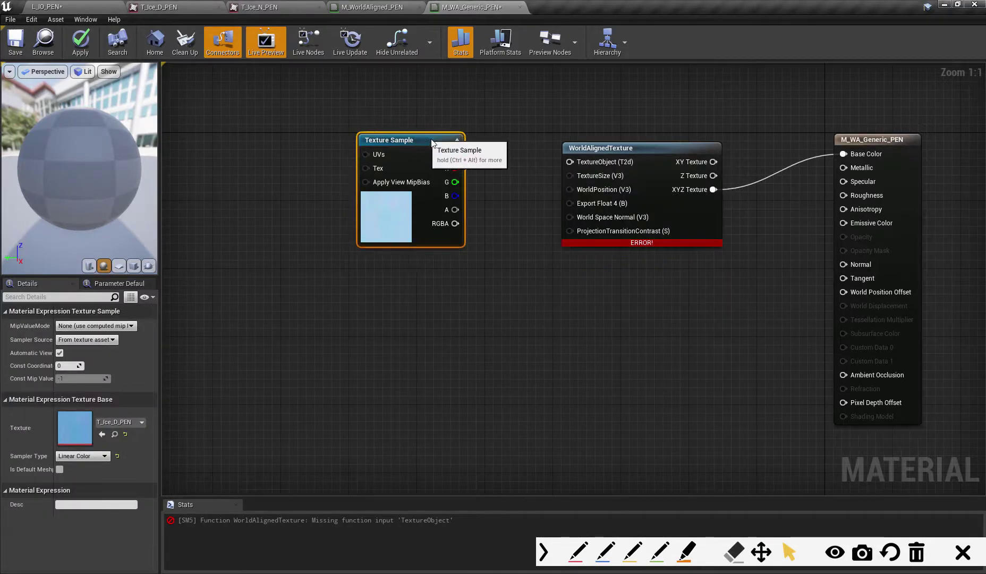
drag(414, 130, 440, 140)
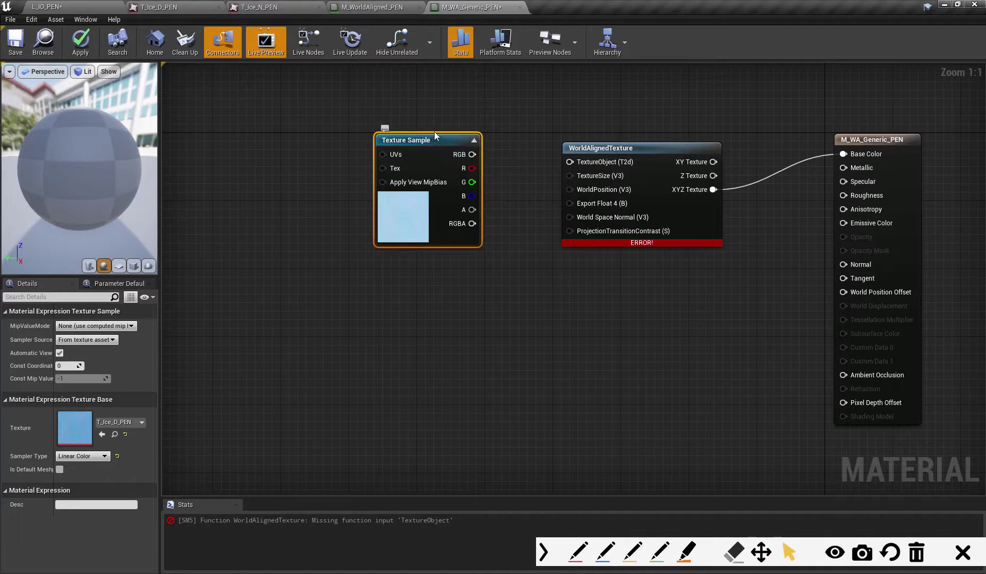
drag(430, 137, 436, 147)
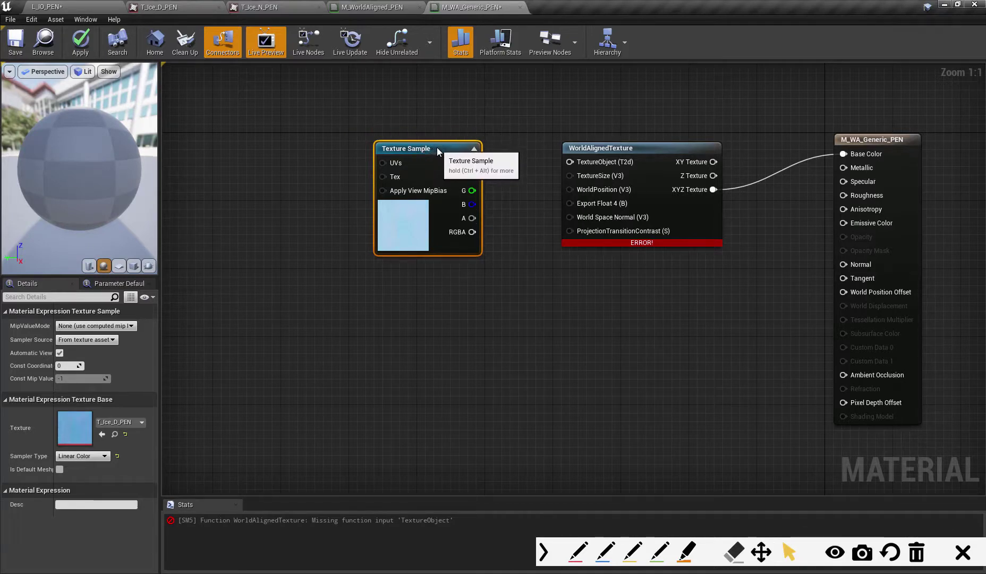
right_click(430, 149)
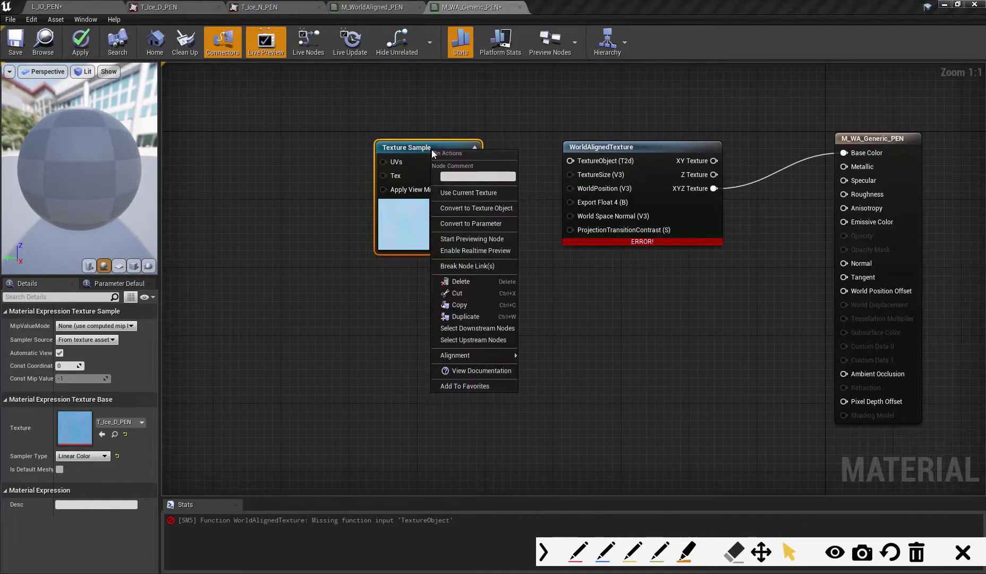
click(487, 208)
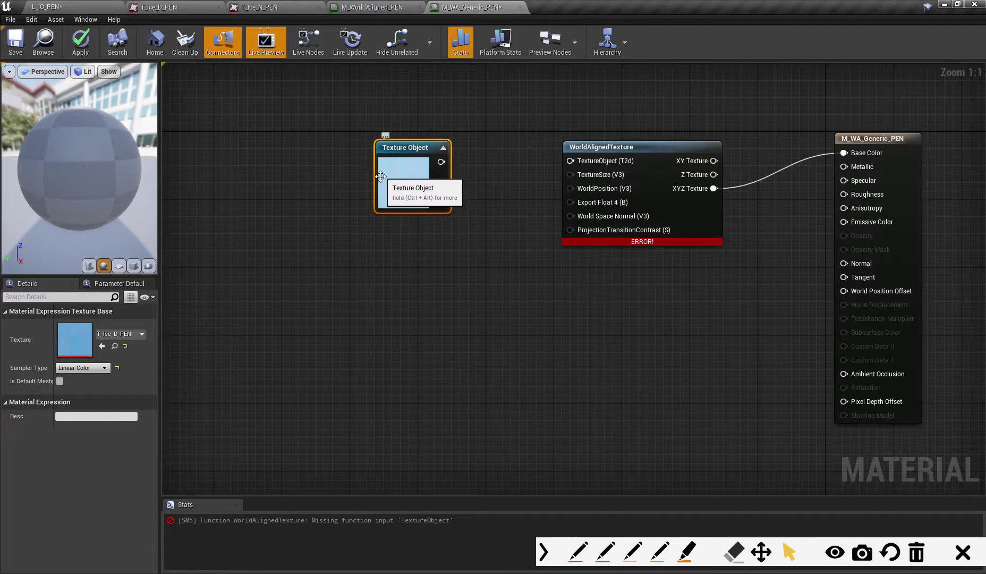
Connect the Texture Object's output to WorldAlignedTexture's TextureObject input and check the result on the preview sphere
drag(418, 153, 435, 153)
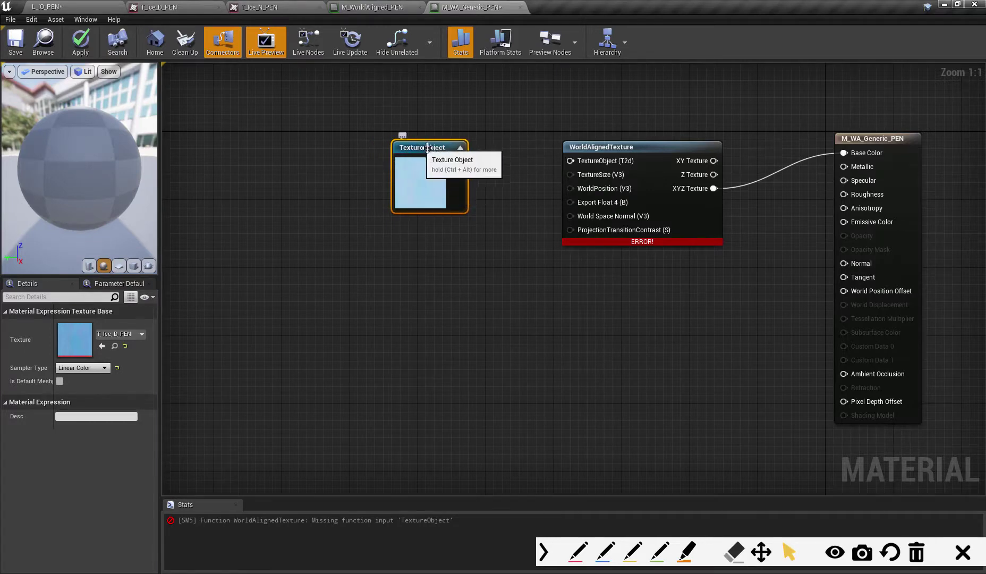
drag(458, 162, 503, 165)
drag(569, 166, 570, 162)
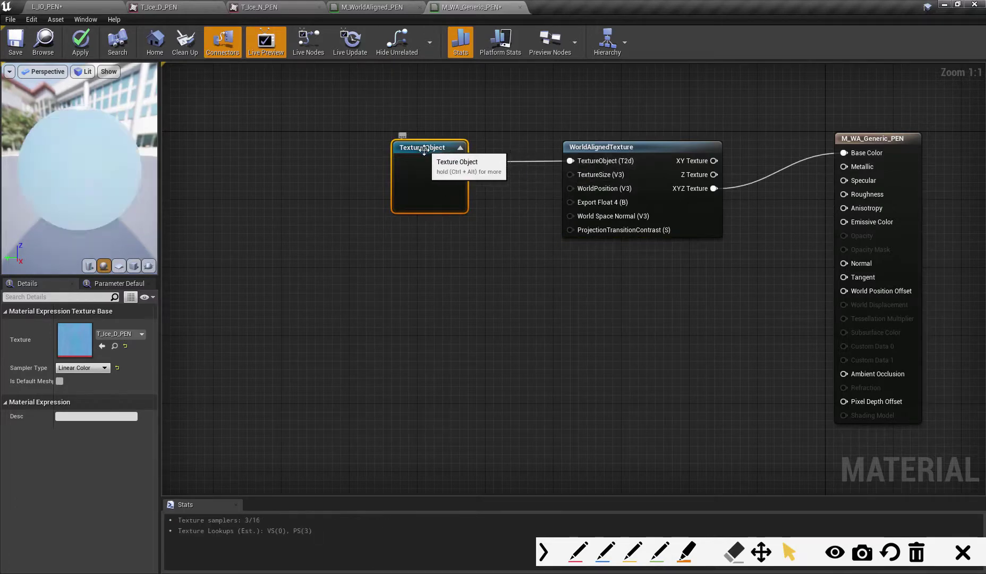
drag(412, 159, 428, 160)
drag(70, 165, 104, 178)
click(371, 246)
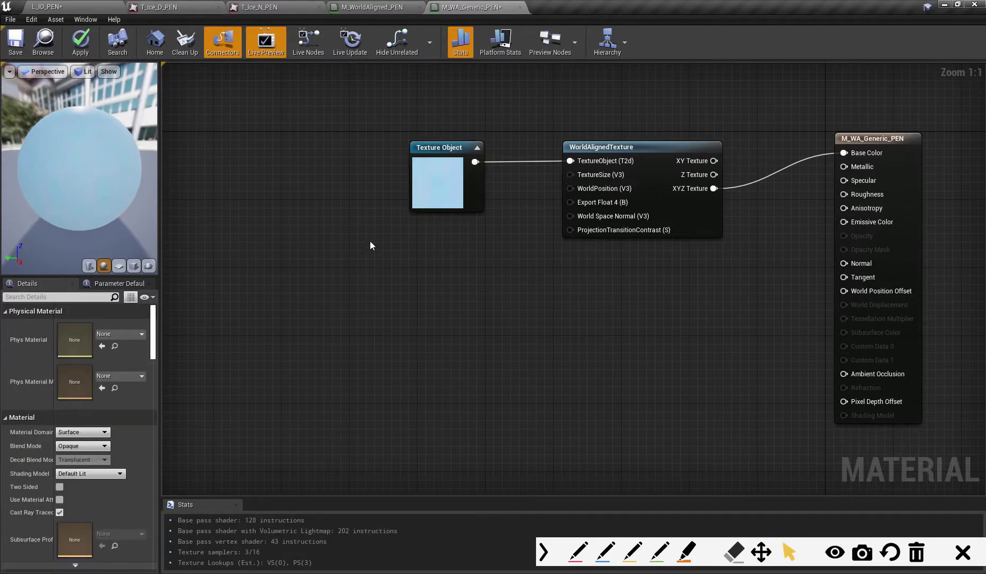
Apply and save M_WA_Generic_PEN, and return to the level to bring the plain sphere and cube into view
click(81, 42)
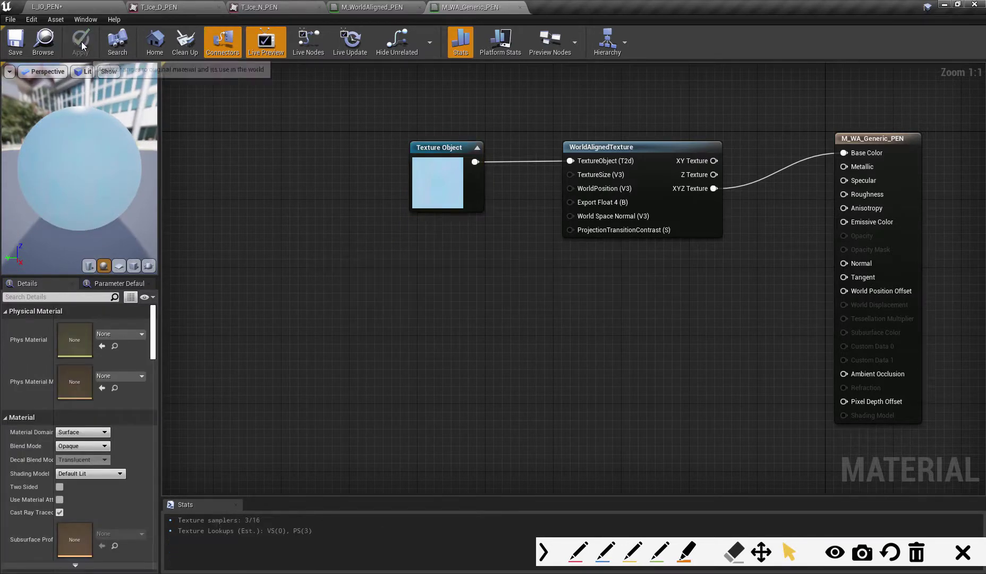
click(21, 47)
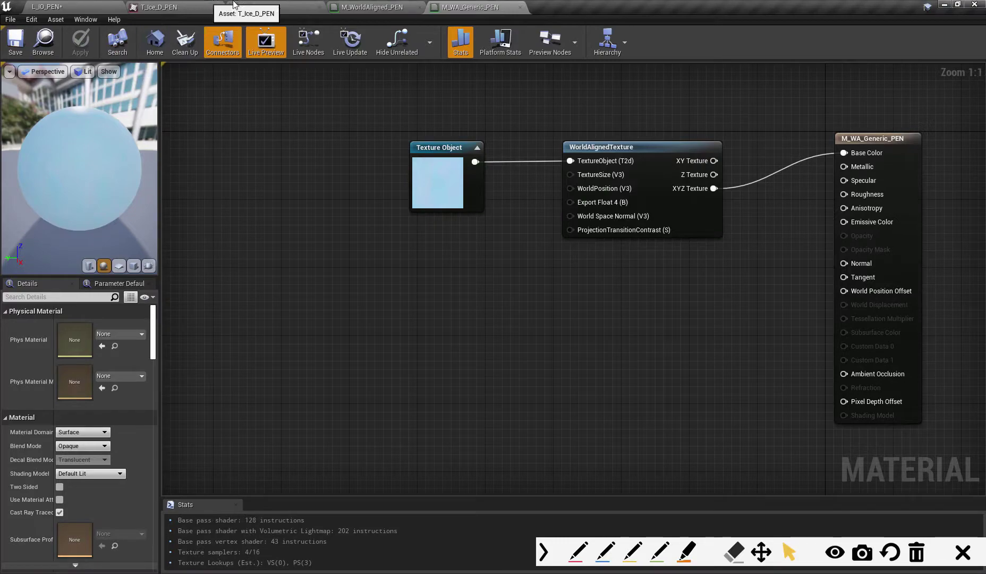
click(92, 19)
click(100, 9)
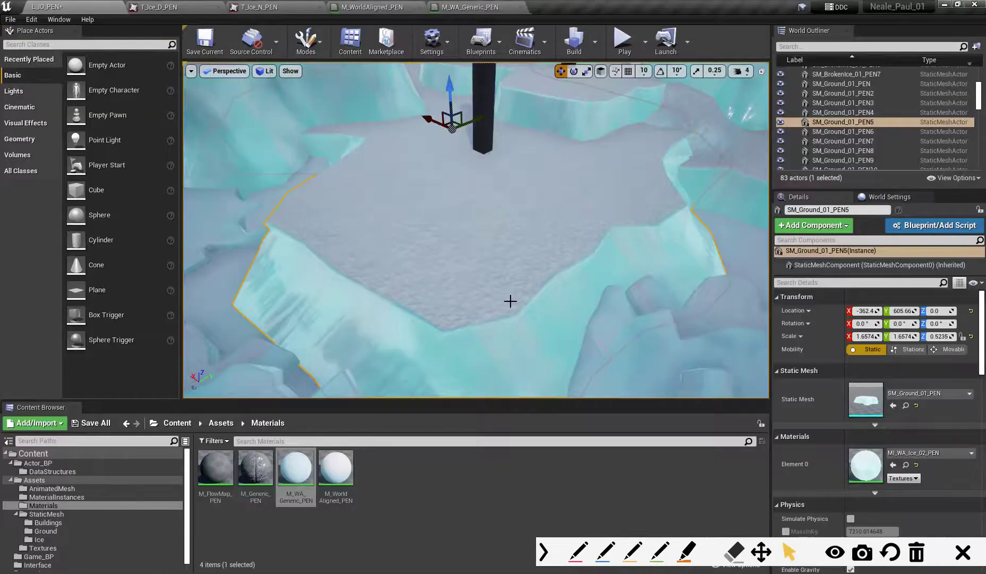
right_drag(515, 295, 846, 293)
right_drag(477, 204, 501, 212)
scroll(478, 207, up, 3)
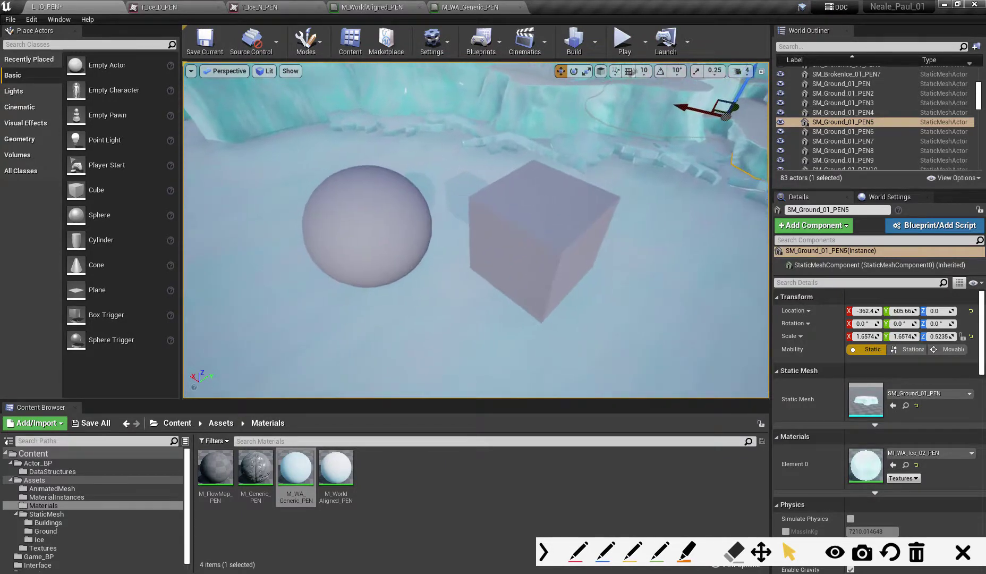
Create a material instance of M_WA_Generic_PEN and name it MI_WA_TestIce_PEN
click(294, 473)
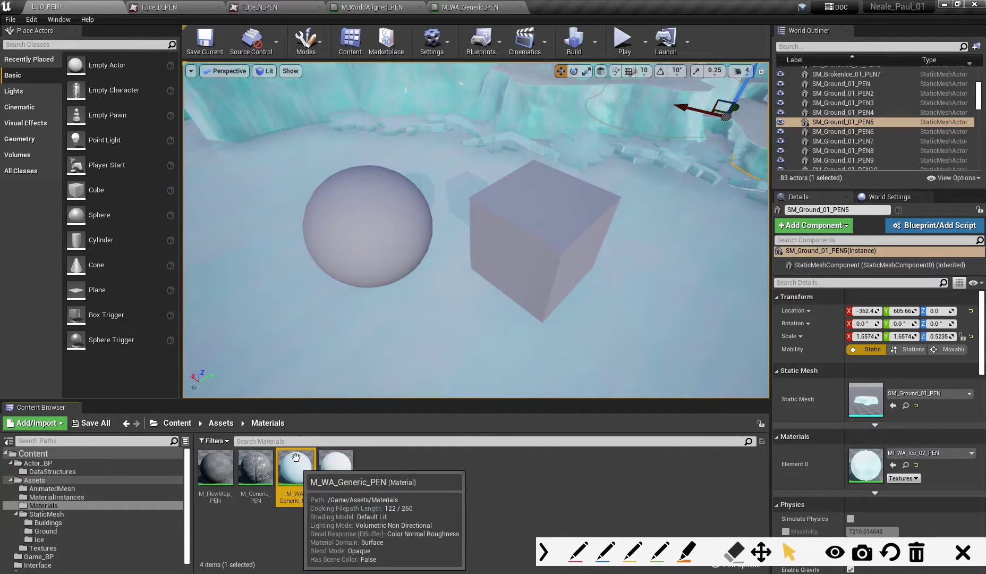
right_click(294, 461)
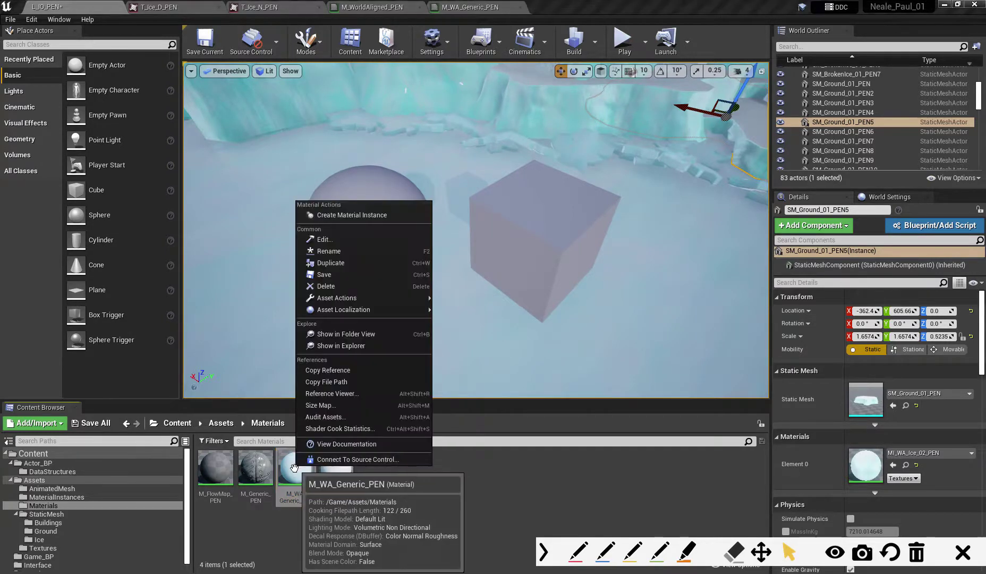
click(344, 216)
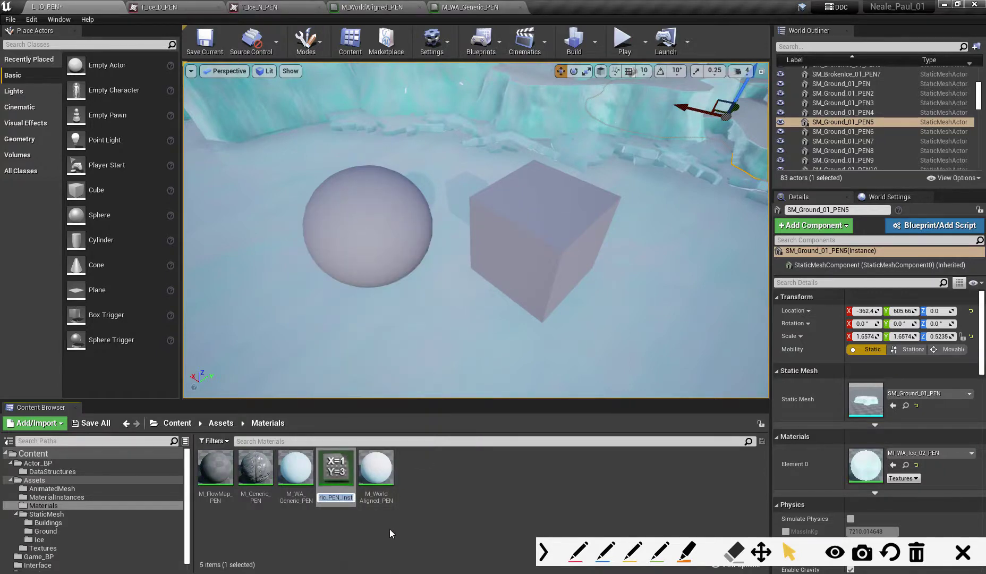
text(MI_)
text(WA)
text(_)
text(Test)
text(Ice)
text(_PEN)
key(Return)
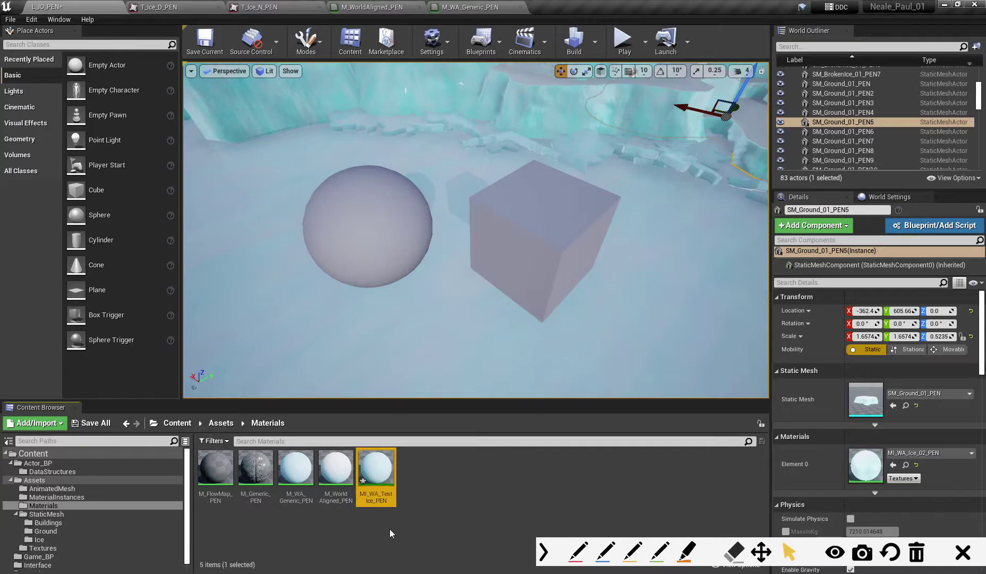
Relocate MI_WA_TestIce_PEN to the MaterialInstances folder and open that folder
drag(374, 468, 72, 505)
click(91, 514)
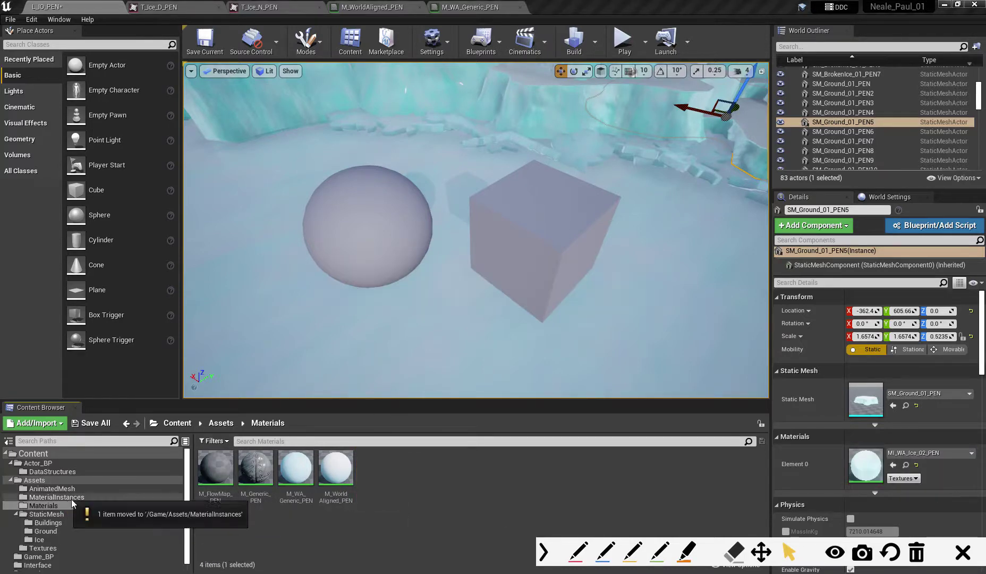
click(163, 495)
click(319, 532)
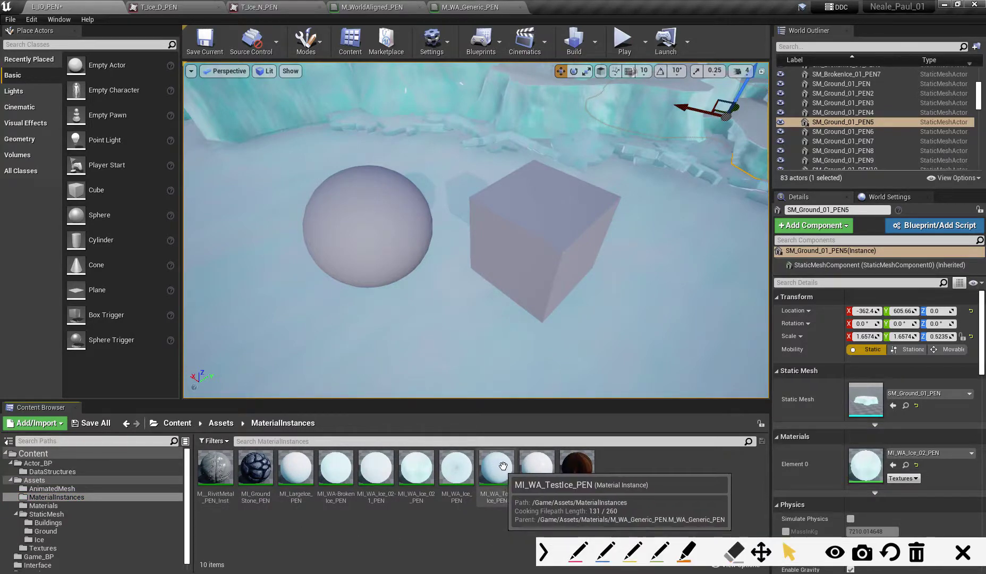
Assign MI_WA_TestIce_PEN to both the cube and the sphere and inspect them up close
click(544, 287)
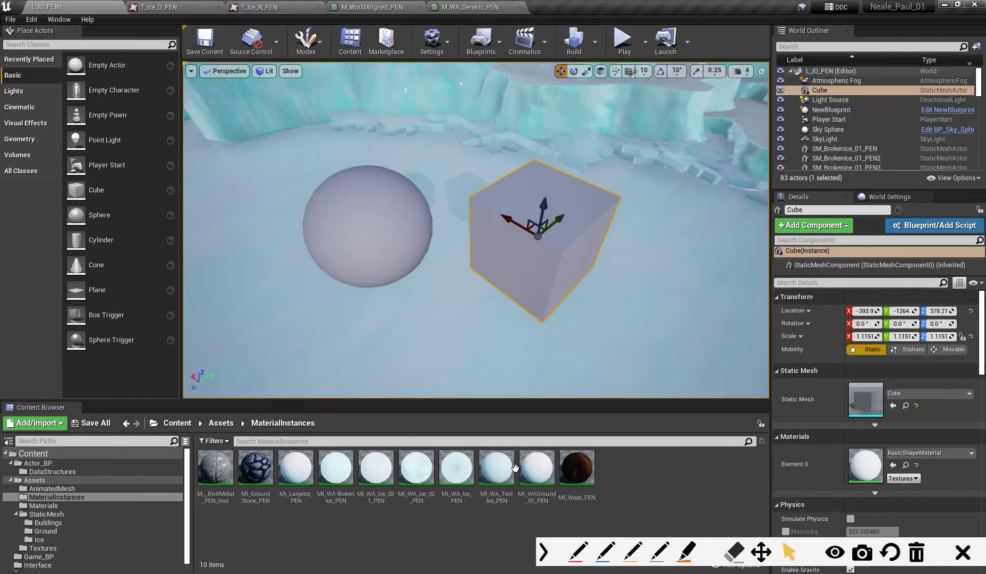
ctrl+click(397, 240)
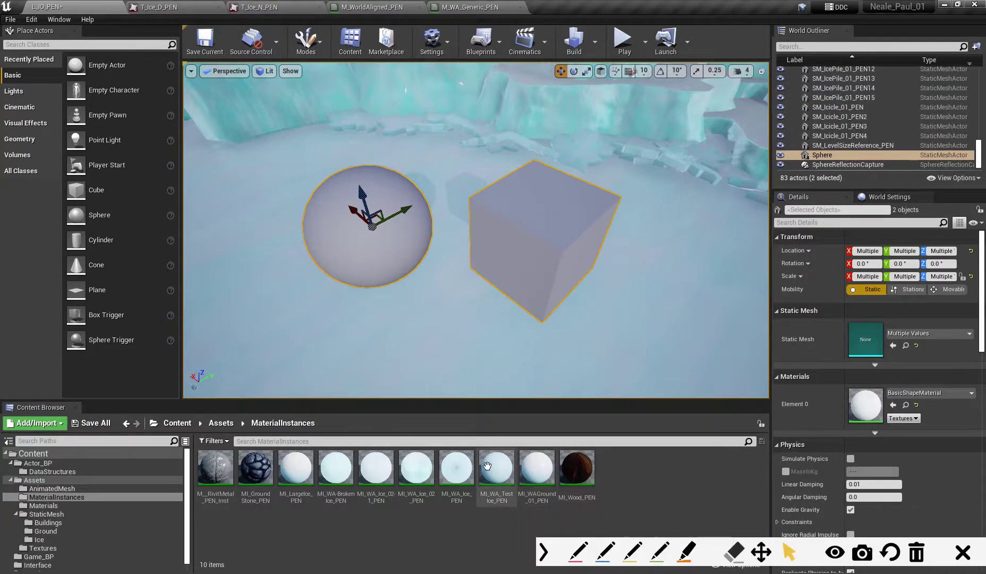
drag(487, 466, 871, 404)
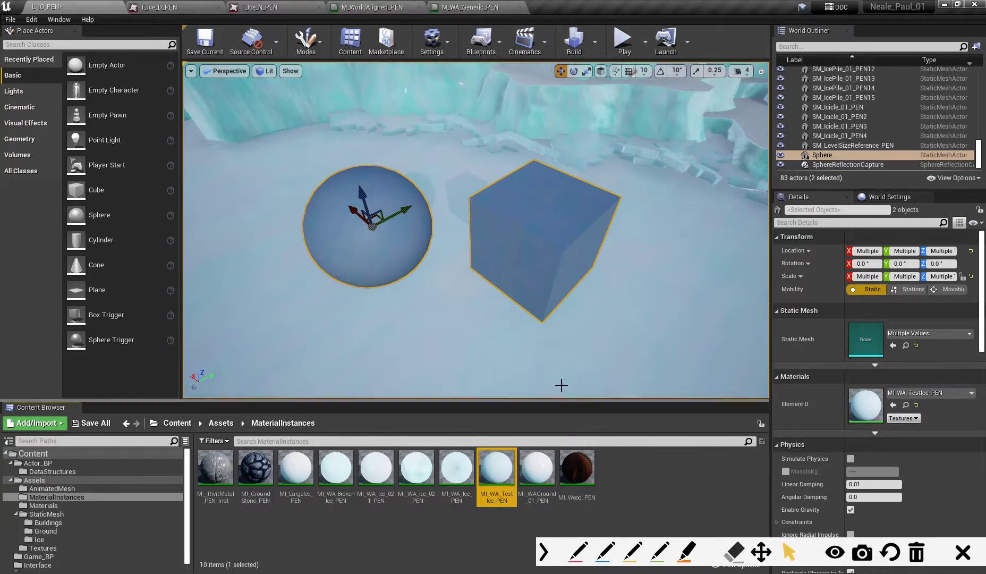
scroll(539, 304, up, 2)
middle_drag(539, 303, 496, 309)
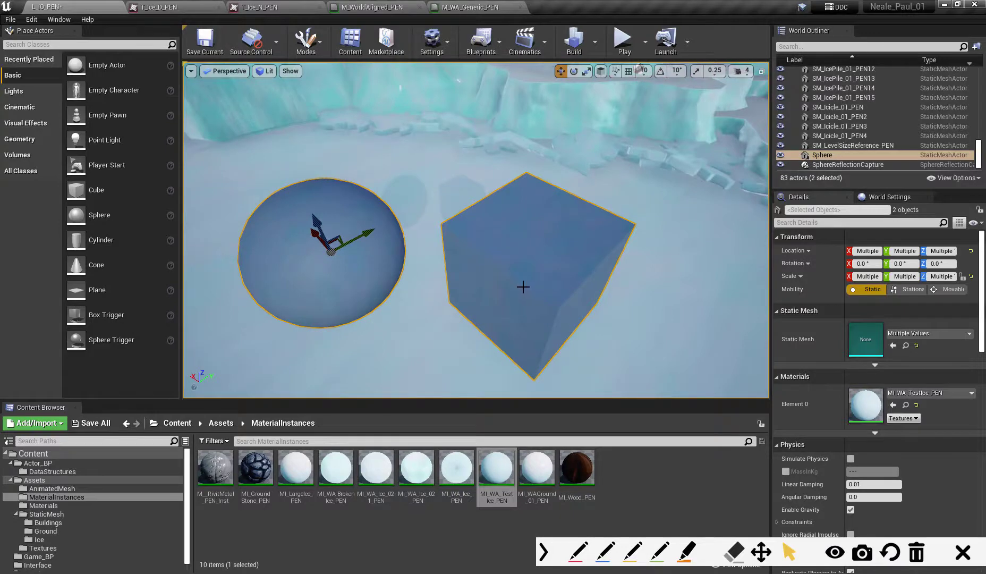
right_drag(523, 287, 530, 289)
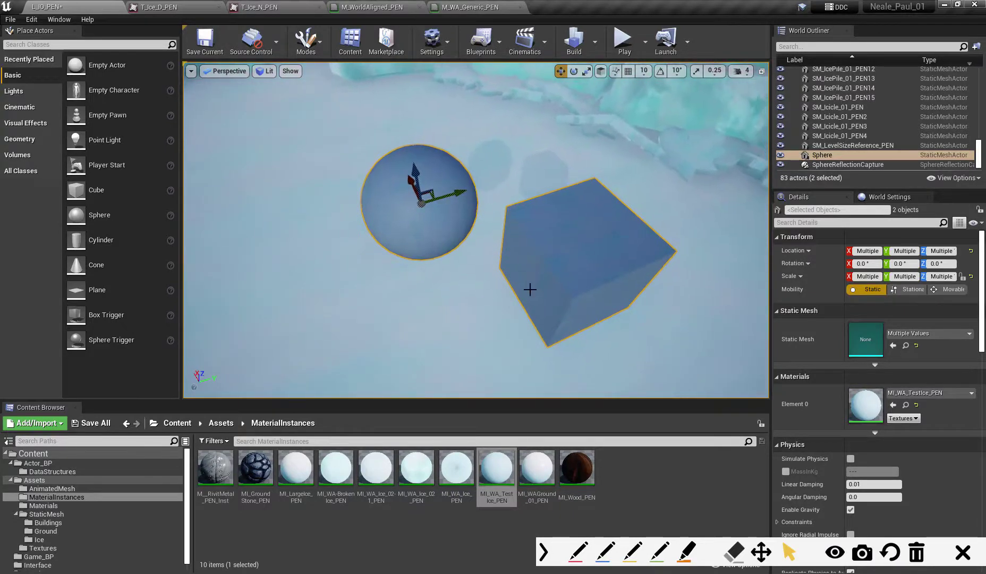
Try rotating the cube and the sphere in turn to see how the world-aligned texture behaves
click(563, 270)
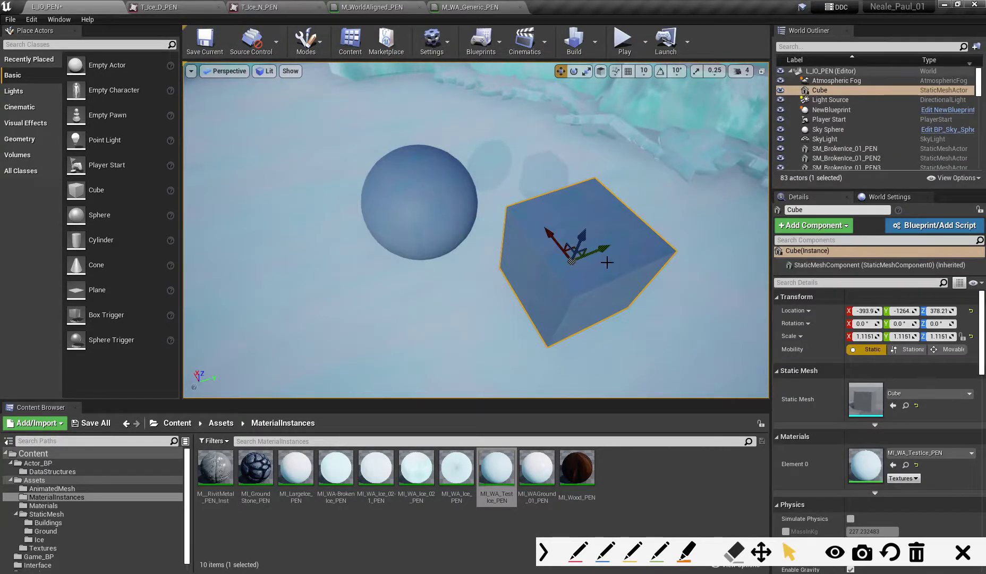
key(e)
right_drag(575, 274, 571, 274)
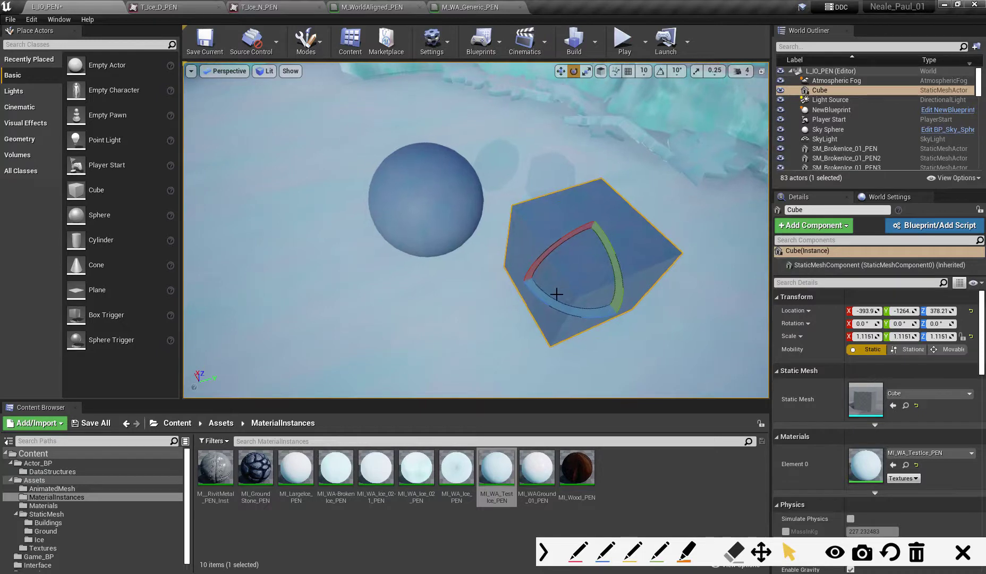
drag(559, 247, 448, 271)
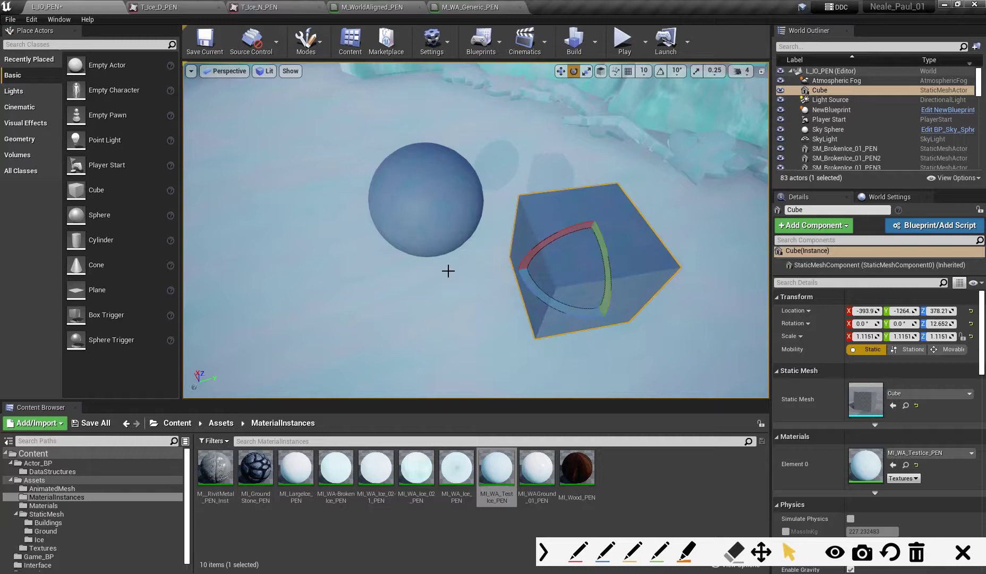
click(432, 220)
drag(414, 229, 524, 262)
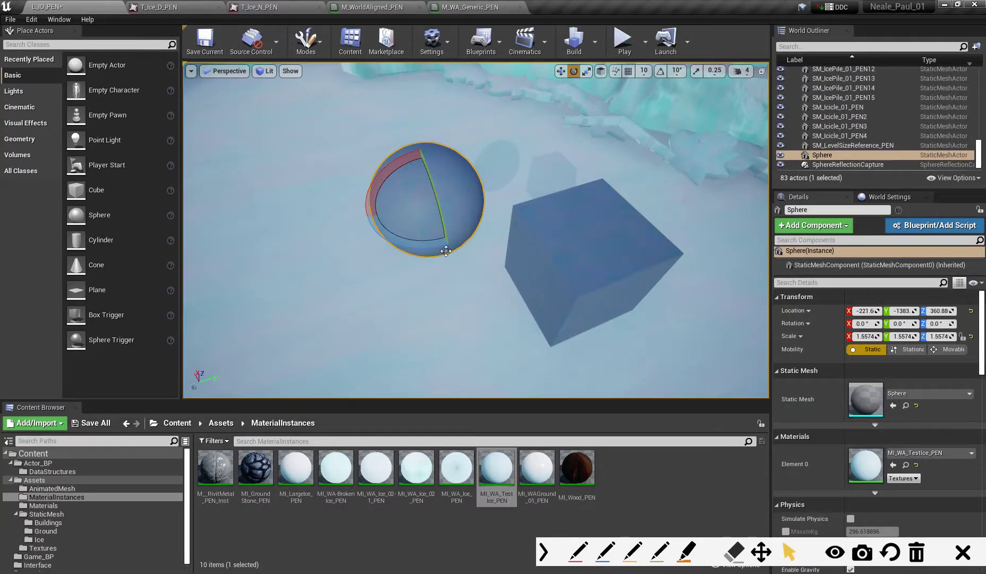
alt+drag(625, 304, 523, 168)
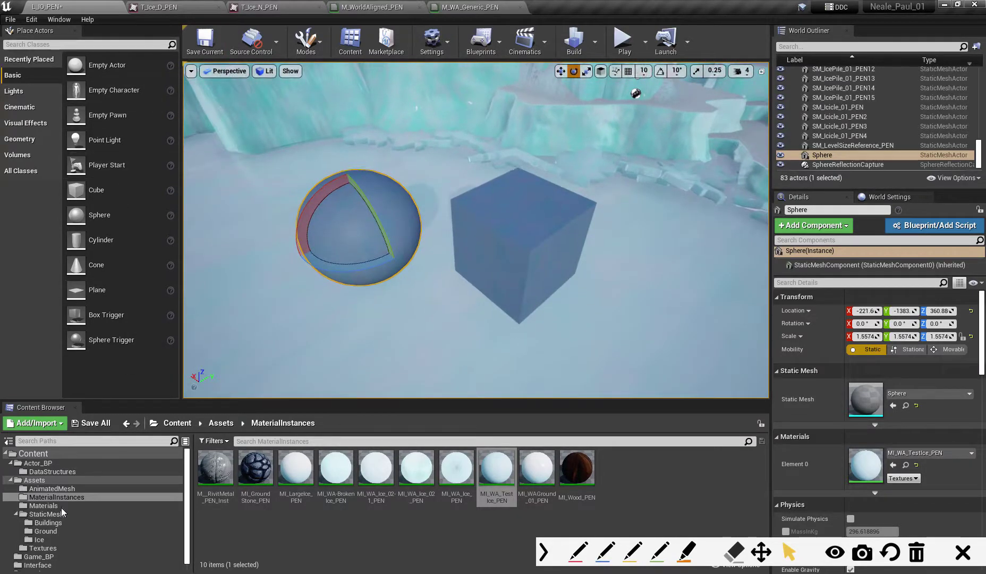
Look over MI_WA_TestIce_PEN's settings, return to M_WA_Generic_PEN, and move the Texture Object node up and to the left
double_click(489, 482)
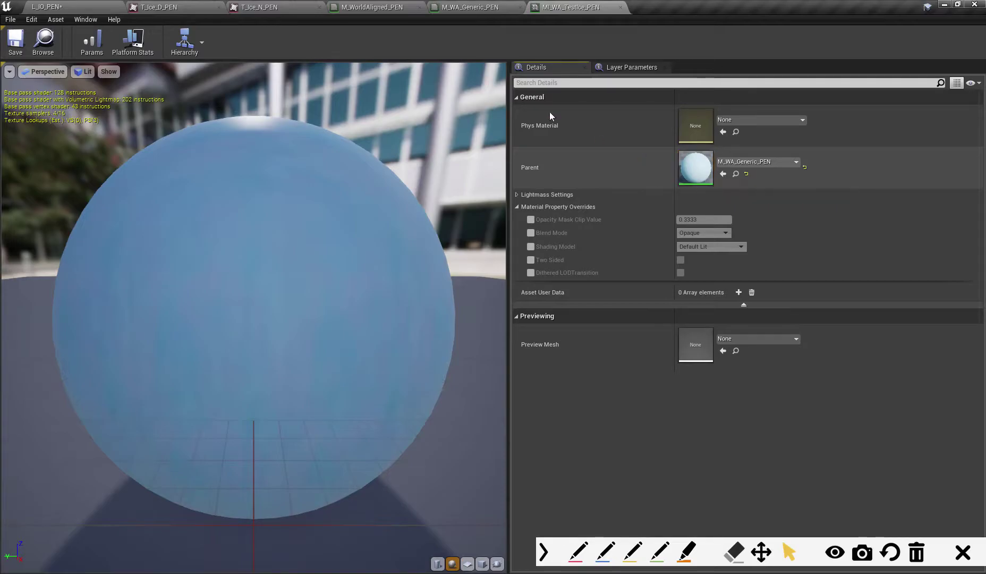
click(460, 7)
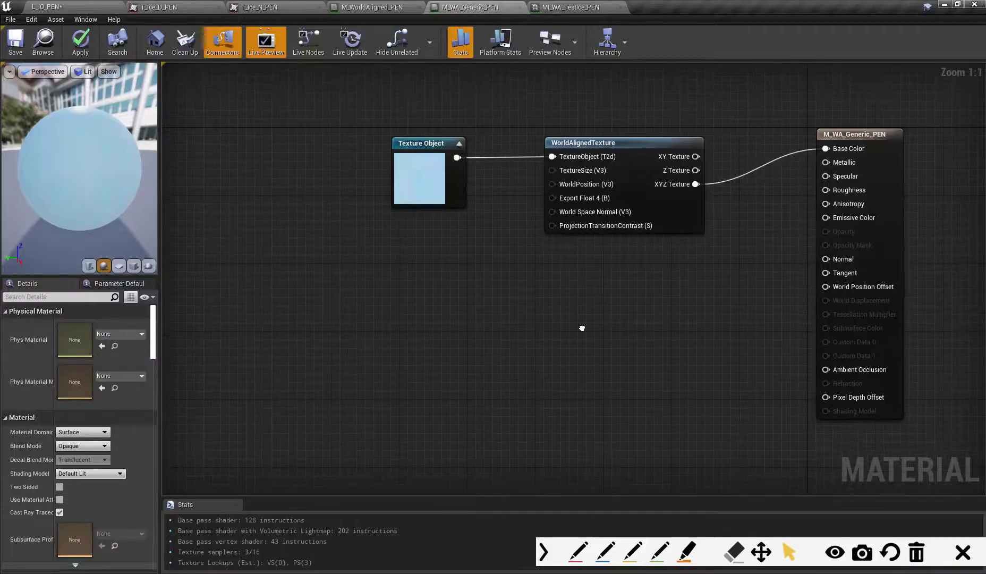
drag(412, 147, 410, 110)
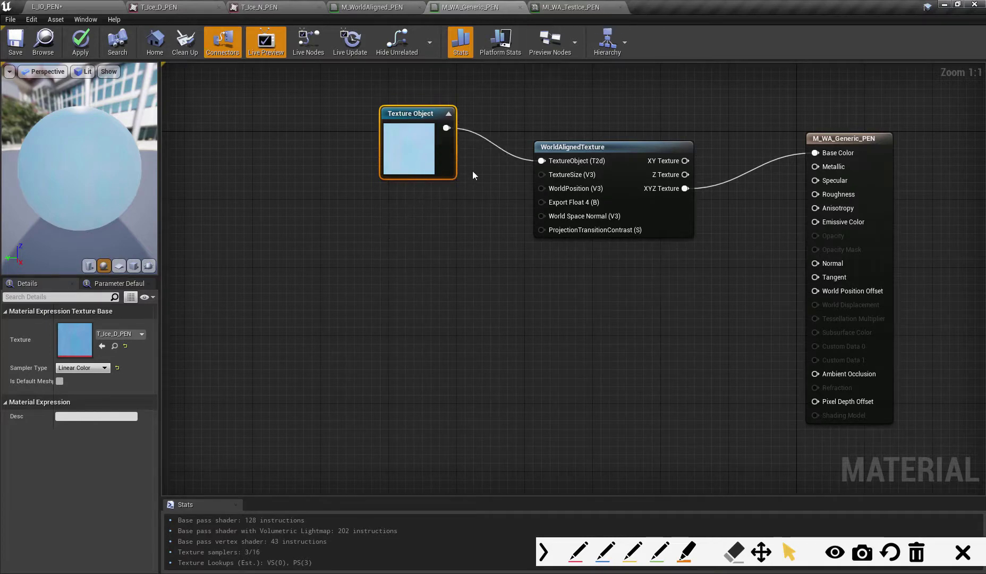
drag(403, 105, 395, 97)
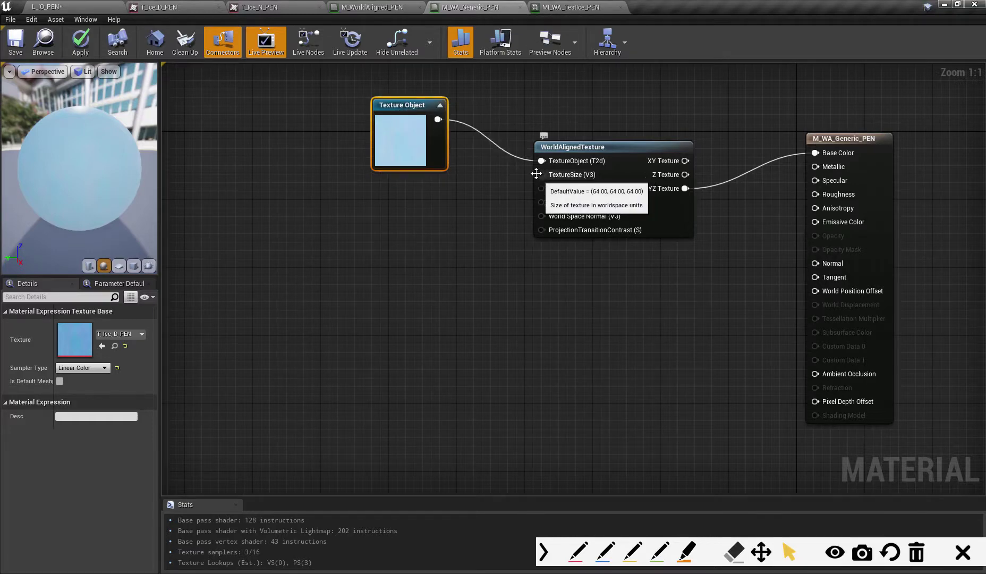
Add a Constant node below the Texture Object and connect it to the WorldAlignedTexture node's TextureSize input
click(395, 219)
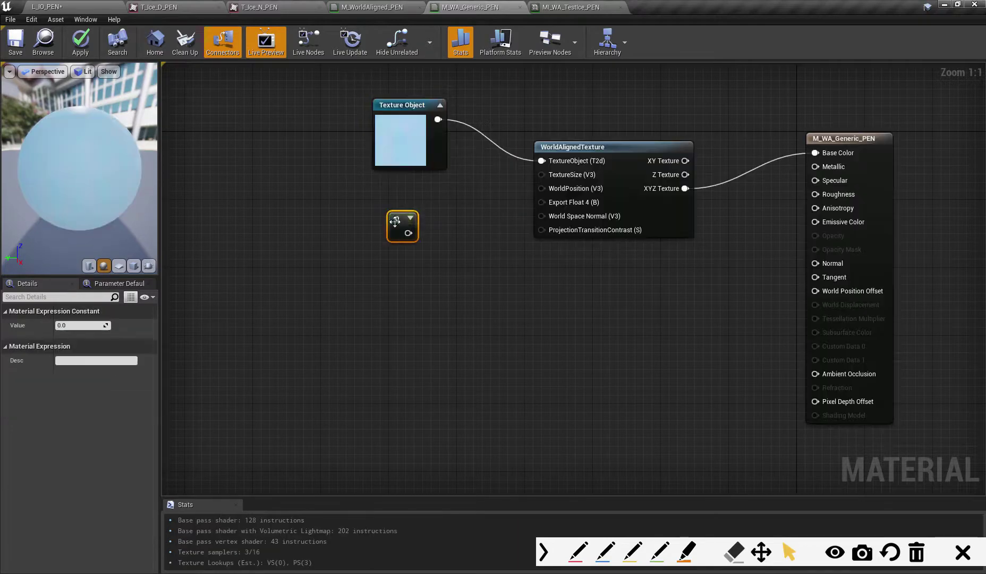
drag(399, 230, 541, 174)
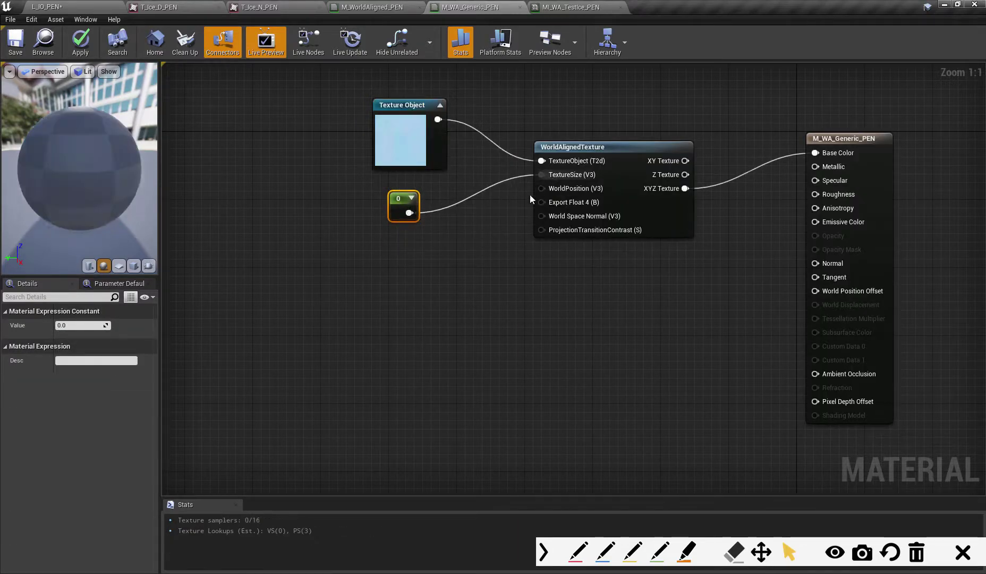
drag(401, 195, 405, 189)
right_drag(407, 190, 410, 190)
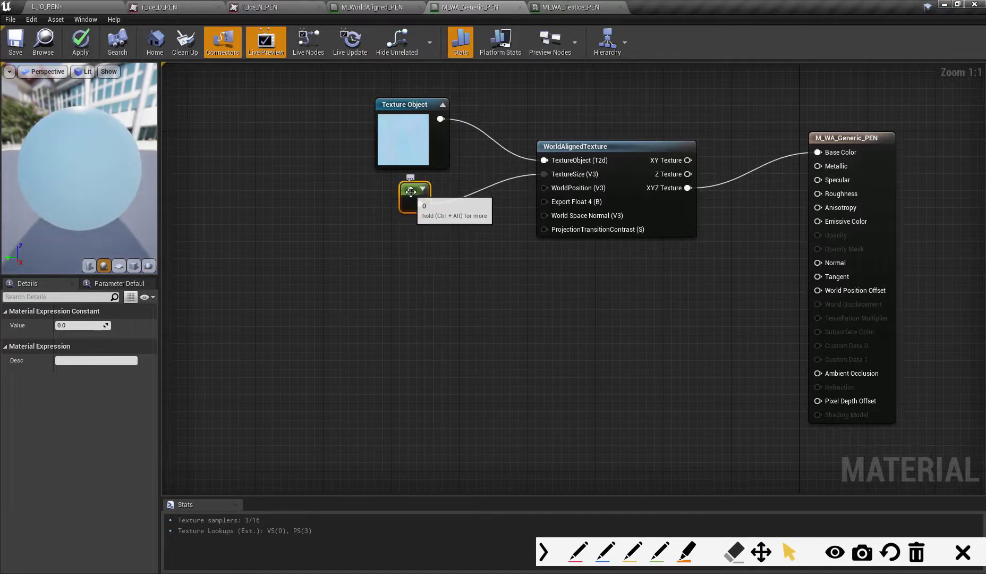
Convert the constant feeding TextureSize into a parameter named Texture Size
right_click(412, 191)
click(470, 234)
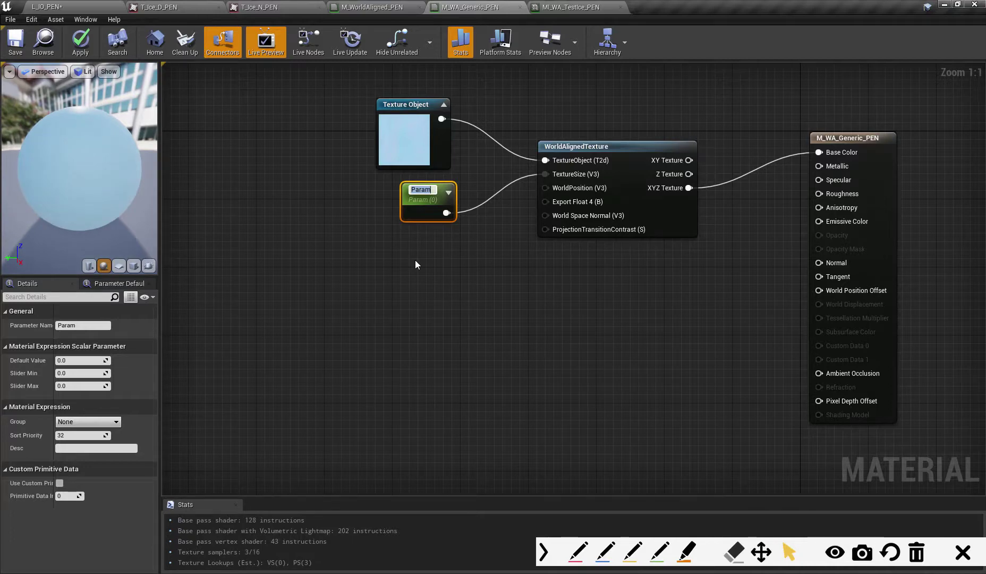
text(Texture)
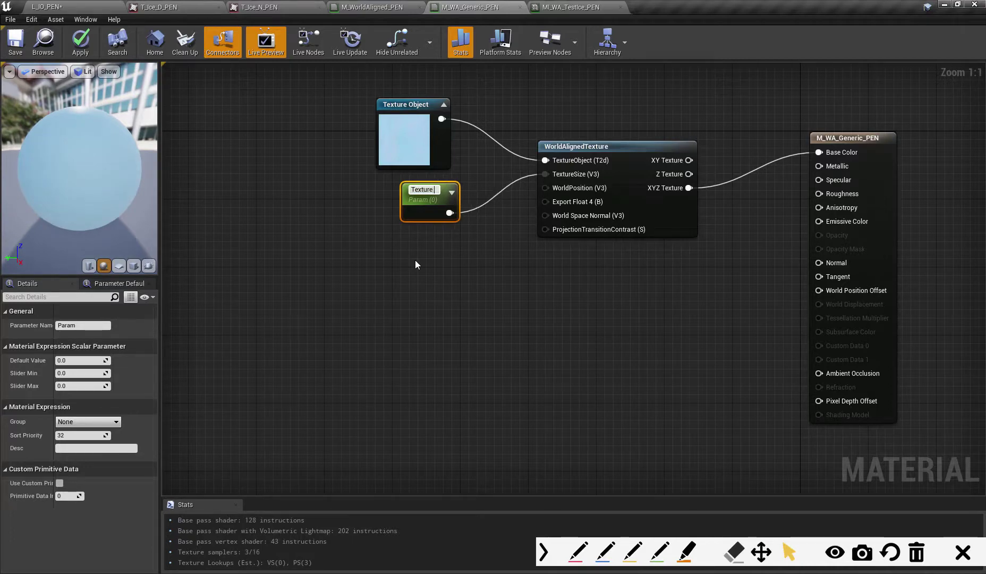
text( Size)
key(Return)
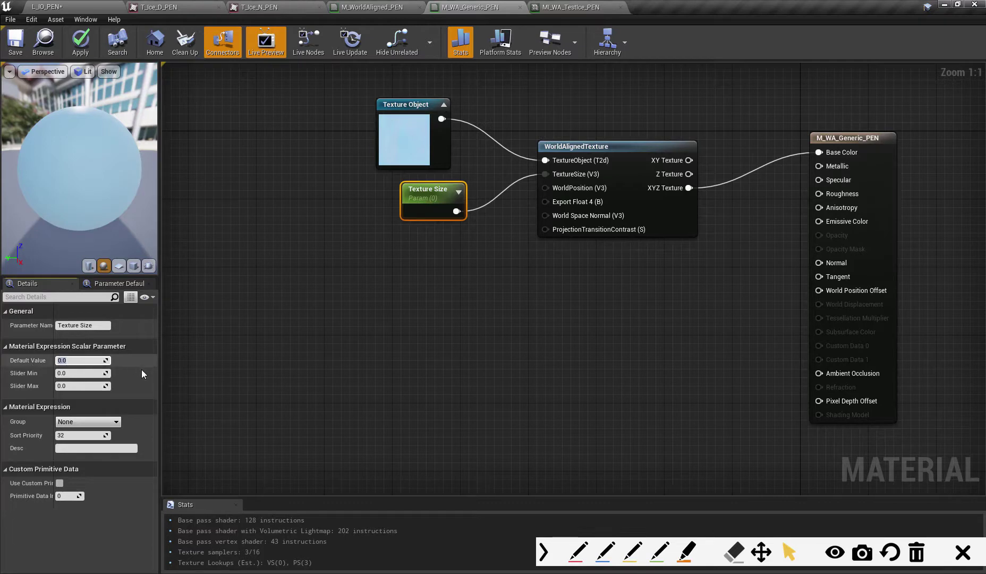
Set the Texture Size parameter's default value to 100, then save and apply the material
text(100)
key(Return)
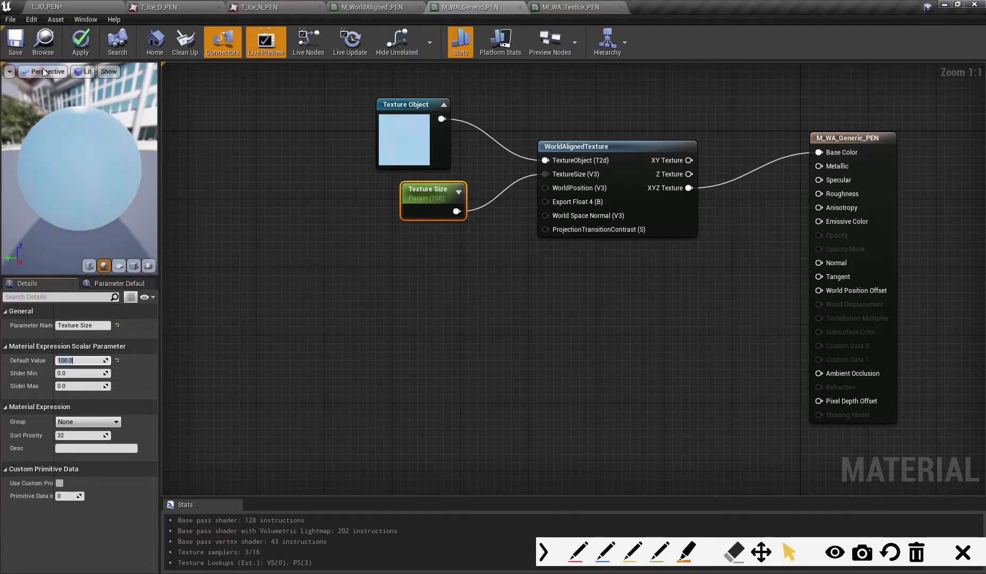
click(24, 45)
click(82, 45)
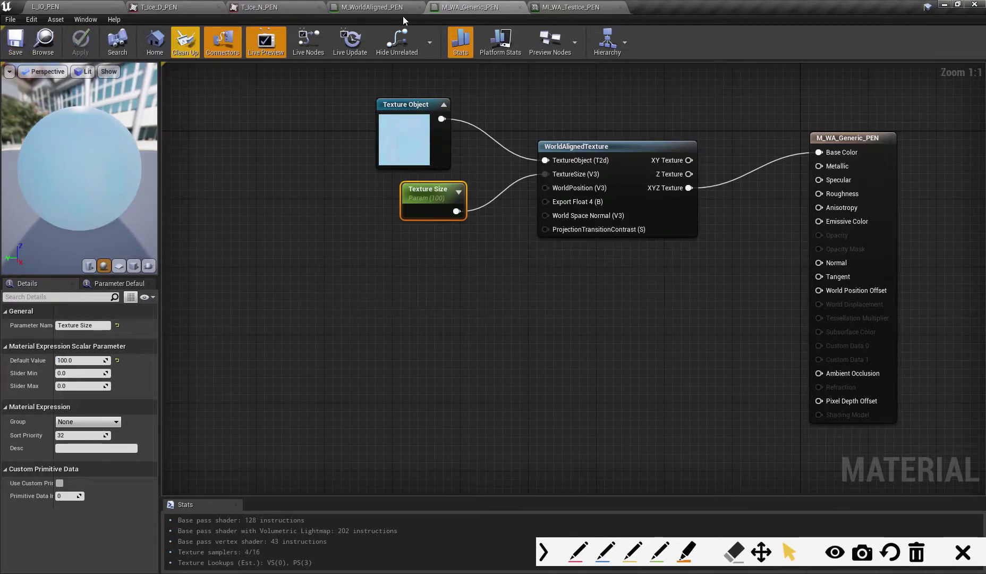
Open MI_WA_TestIce_PEN in a floating window over the L_IO_PEN level so the sphere and cube stay in view
click(559, 9)
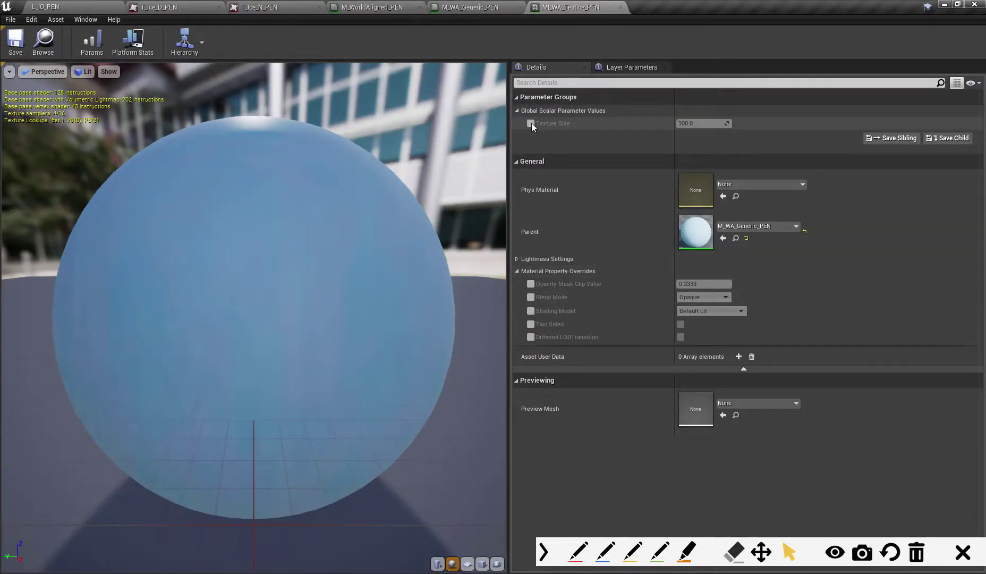
drag(573, 8, 567, 118)
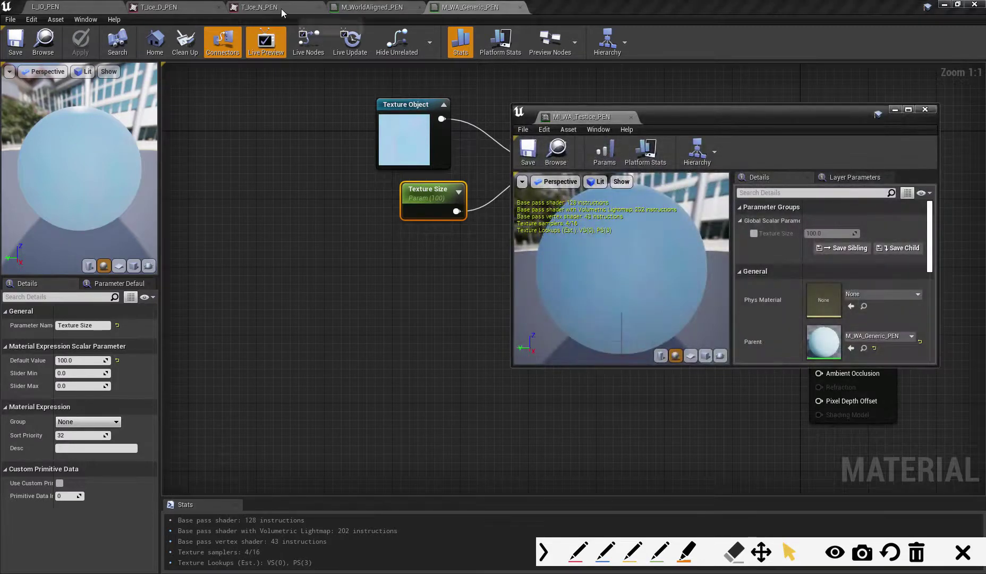
click(74, 10)
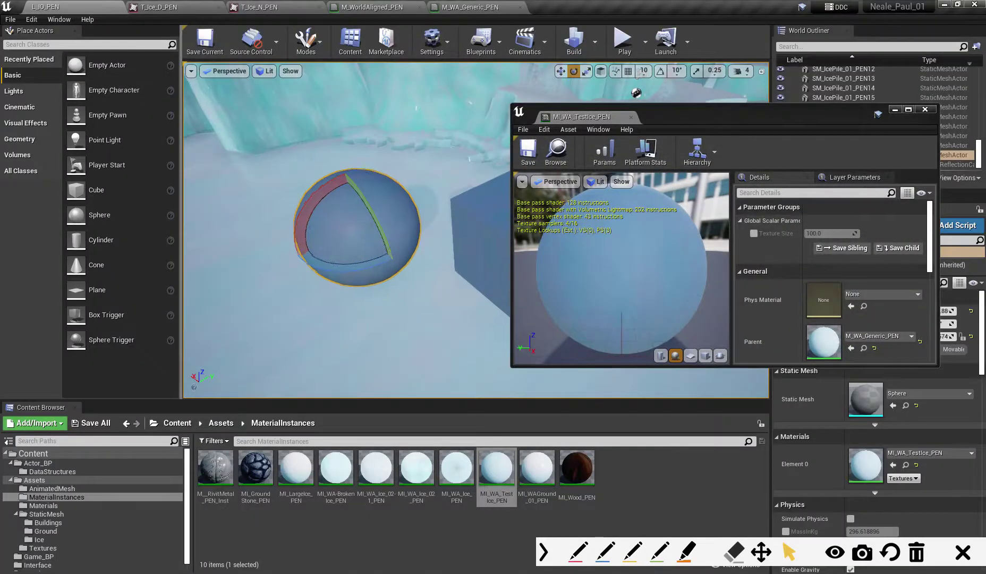
scroll(370, 249, up, 5)
drag(789, 125, 844, 213)
Override Texture Size in MI_WA_TestIce_PEN, adjust it to about 121.94, and compare the effect on the sphere and cube
click(805, 321)
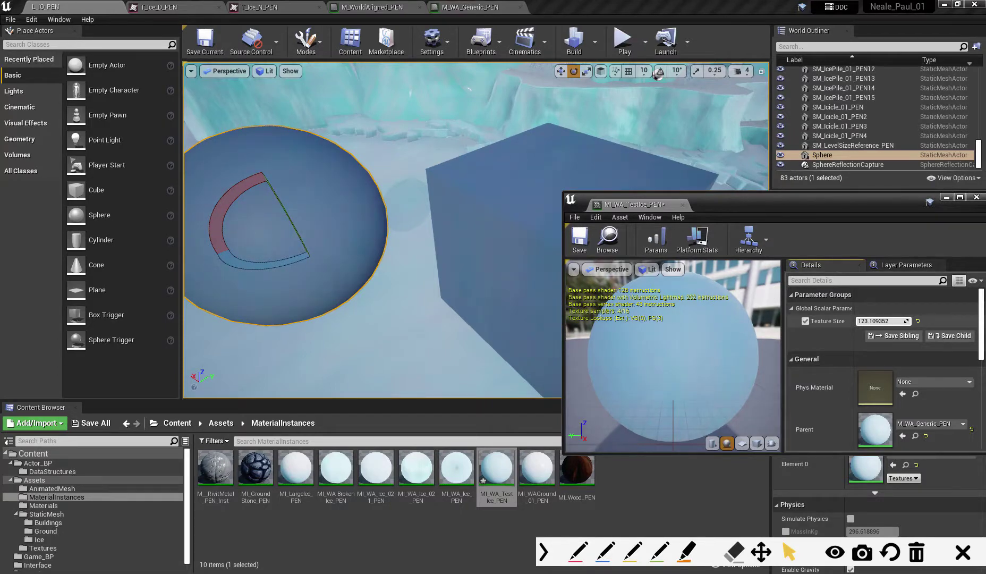
drag(879, 321, 875, 321)
scroll(501, 264, down, 5)
alt+drag(465, 266, 425, 245)
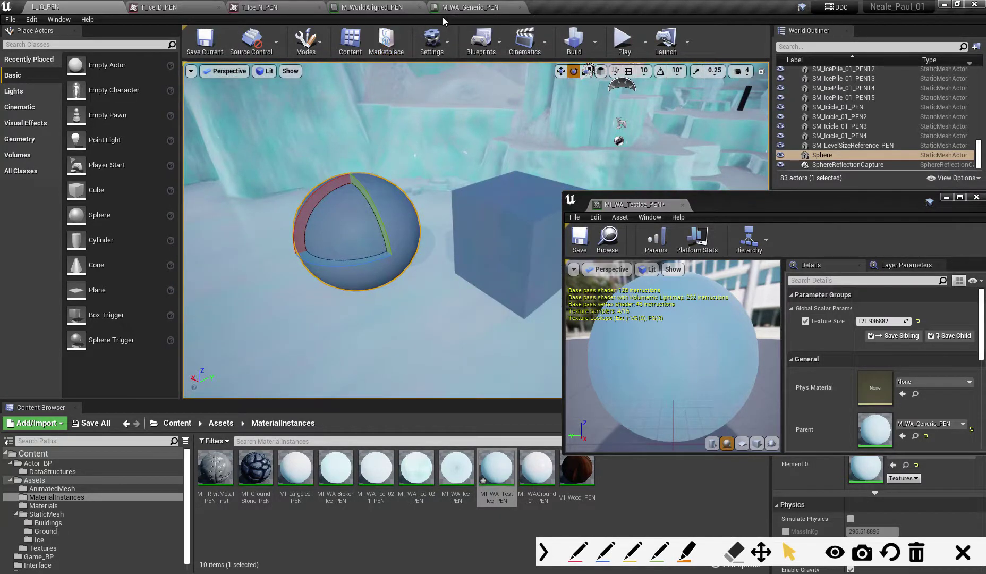
Dock the MI_WA_TestIce_PEN editor back among the main window's documents and return to the M_WA_Generic_PEN graph
click(377, 7)
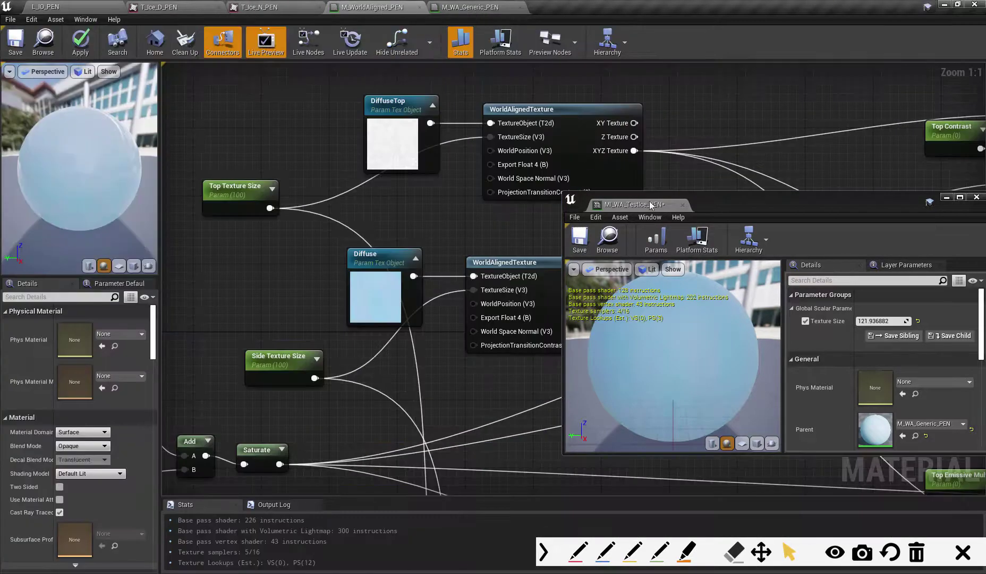
drag(635, 205, 607, 7)
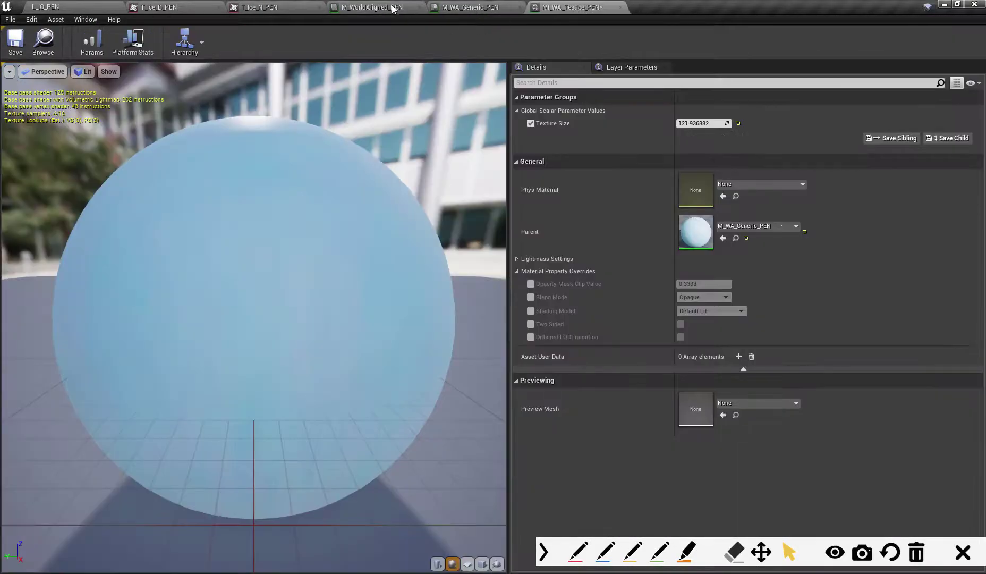
click(393, 7)
click(494, 7)
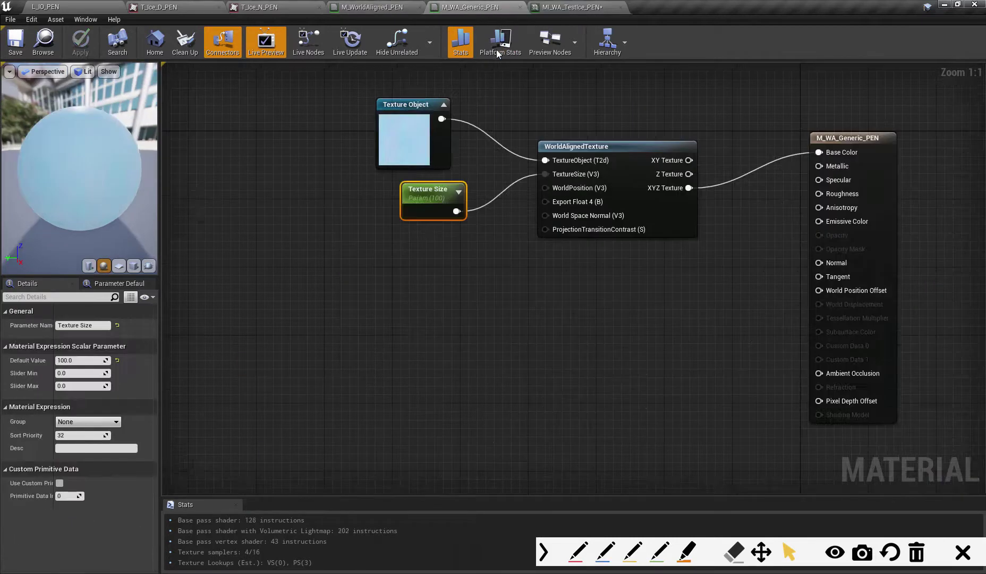
Move the WorldAlignedTexture node up slightly and add a WorldAlignedNormal node below it
right_drag(698, 348, 616, 356)
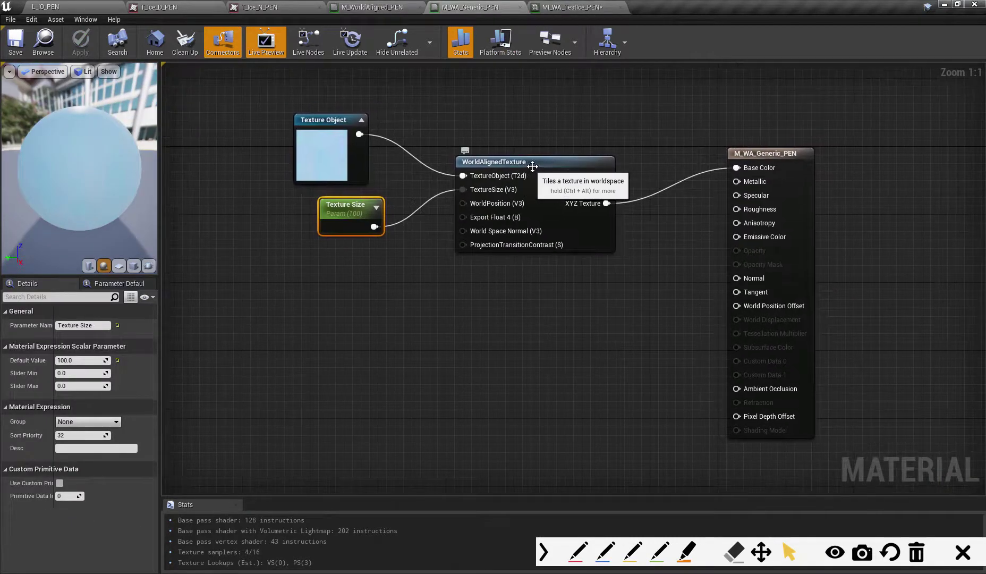
drag(548, 163, 549, 138)
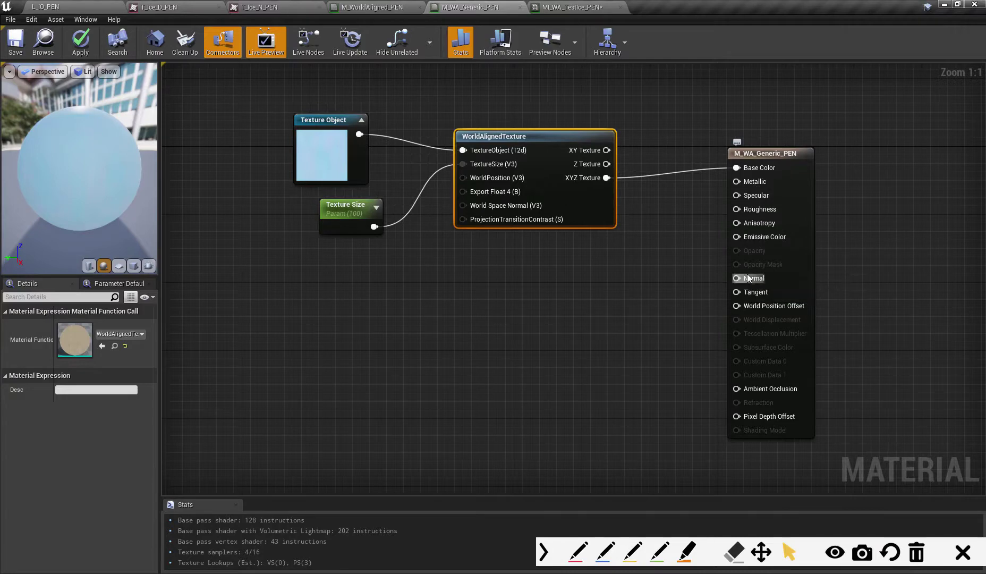
right_drag(433, 297, 436, 295)
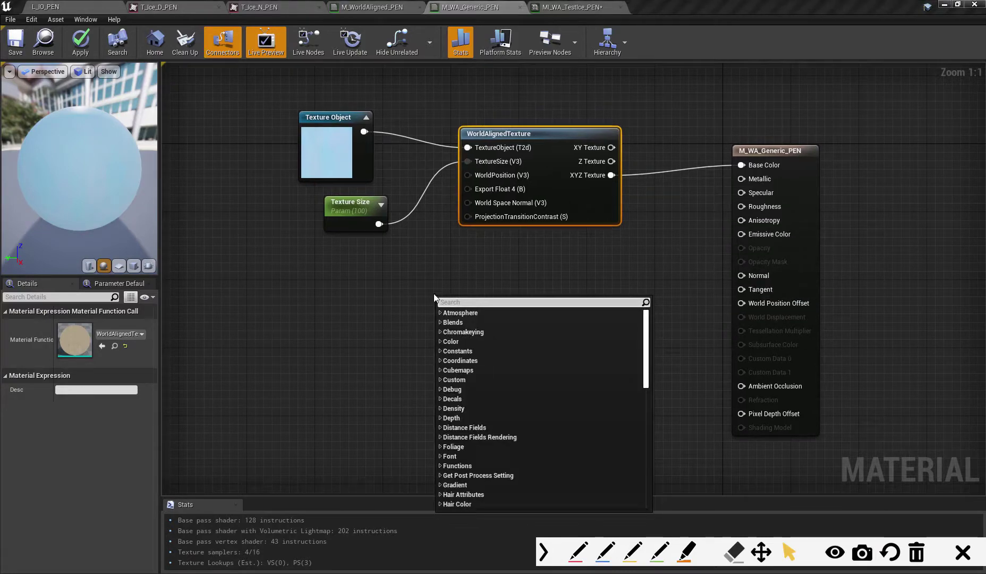
text(world)
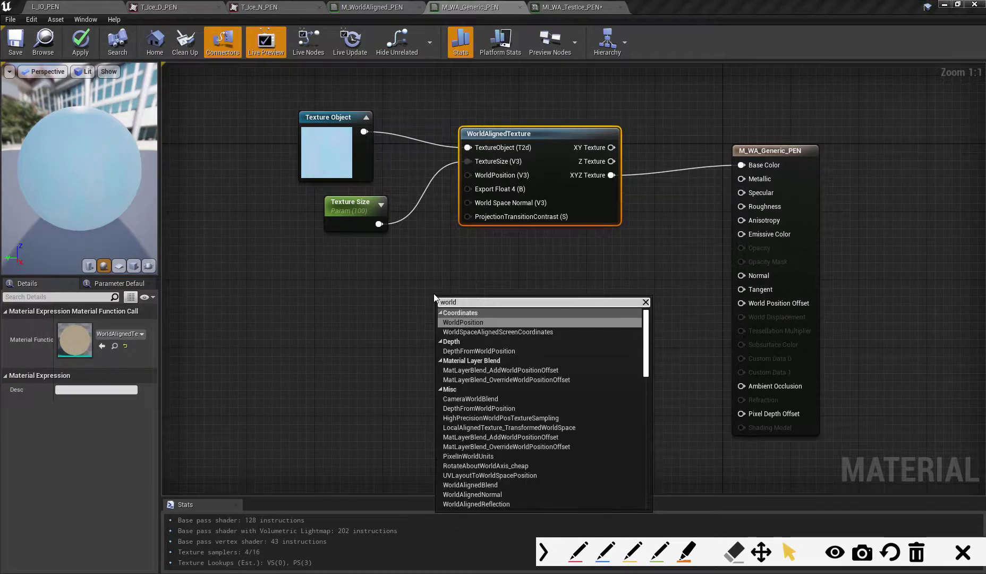
text(Align)
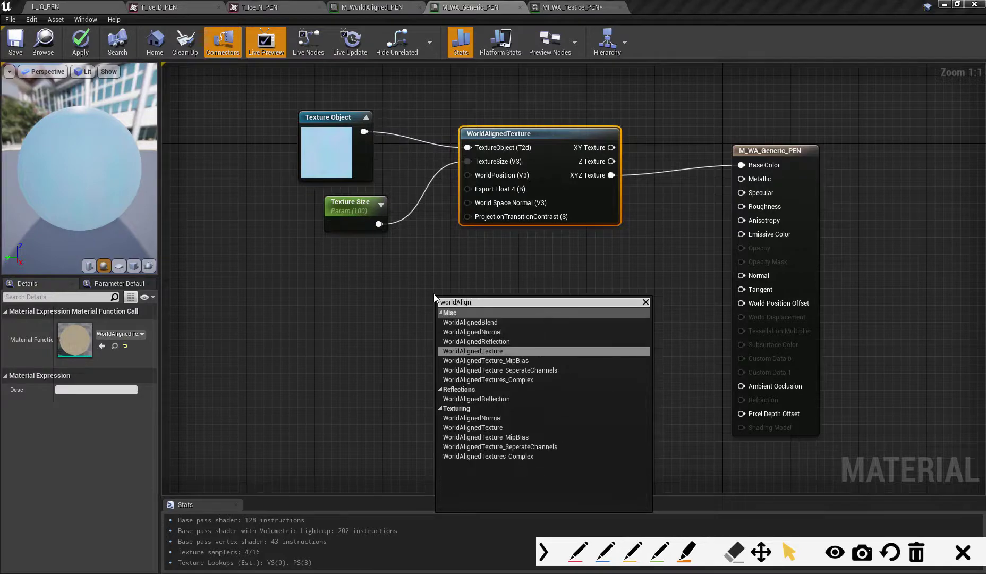
click(478, 332)
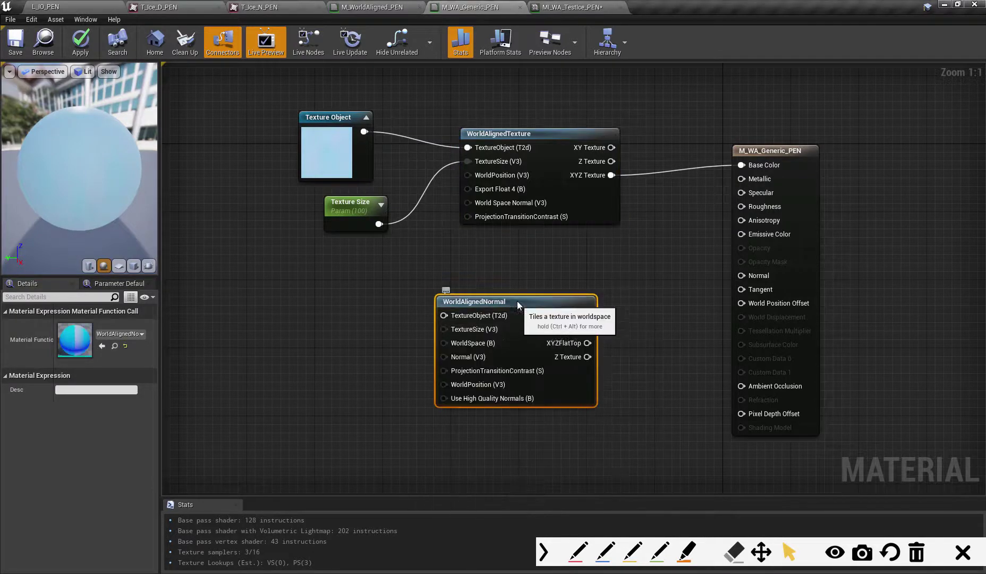
Shift the material output node right, connect WorldAlignedNormal's XYZ Texture output to Normal, and line the function node up with WorldAlignedTexture
right_drag(687, 361, 658, 308)
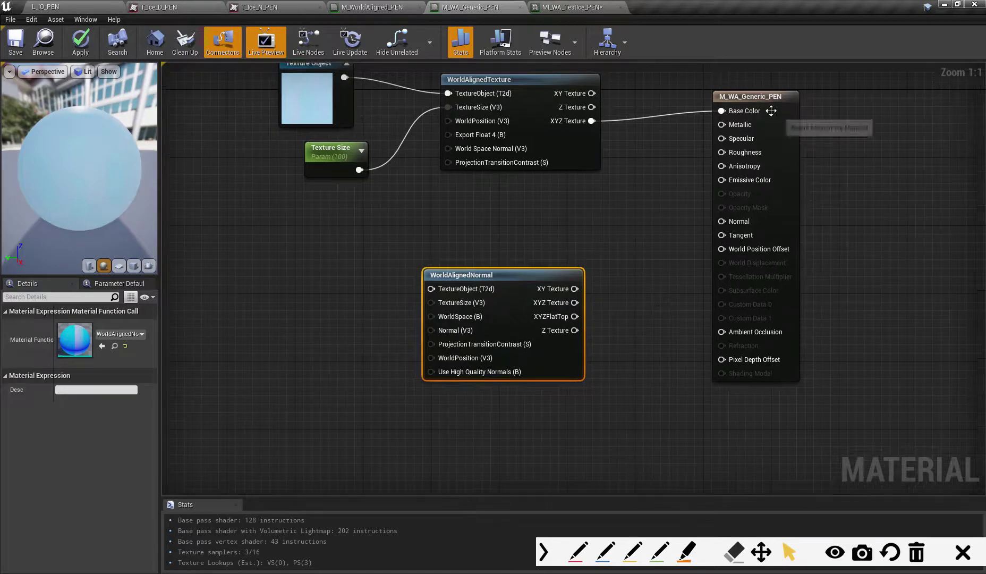
drag(763, 97, 788, 100)
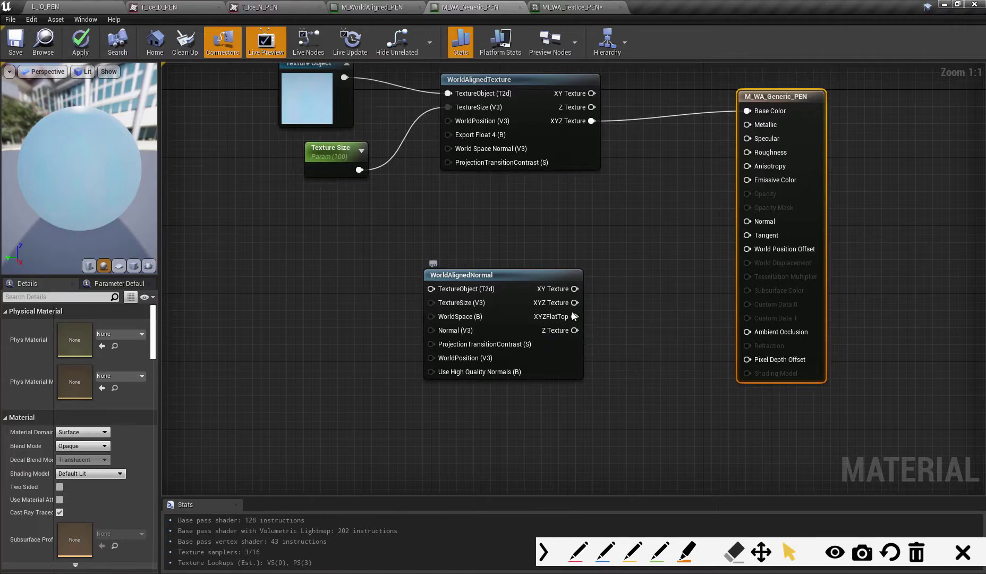
drag(575, 303, 749, 223)
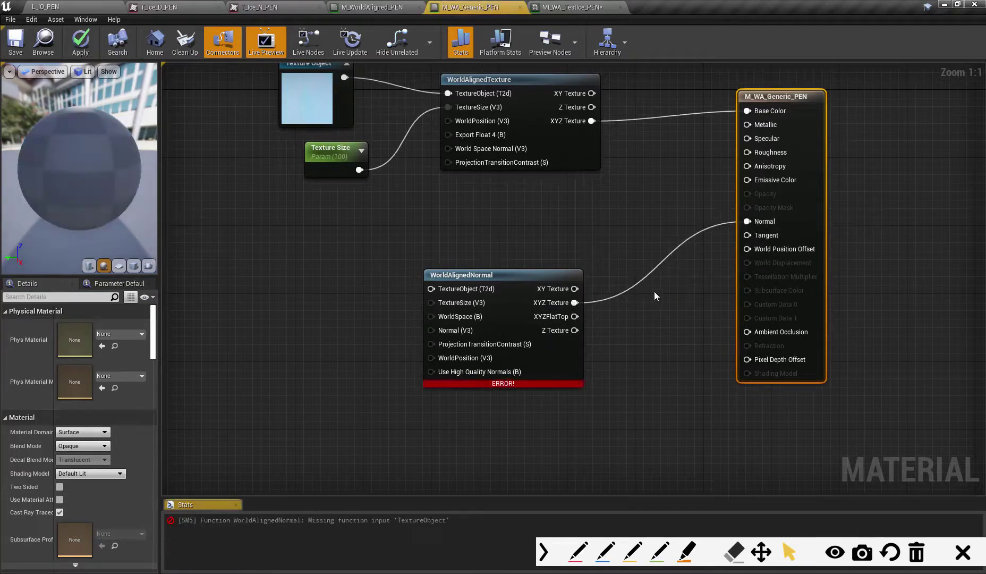
drag(526, 277, 543, 277)
Duplicate the Texture Object beside WorldAlignedNormal, assign T_Ice_N_PEN to the copy, and connect it to that node's TextureObject input
right_drag(364, 278, 379, 316)
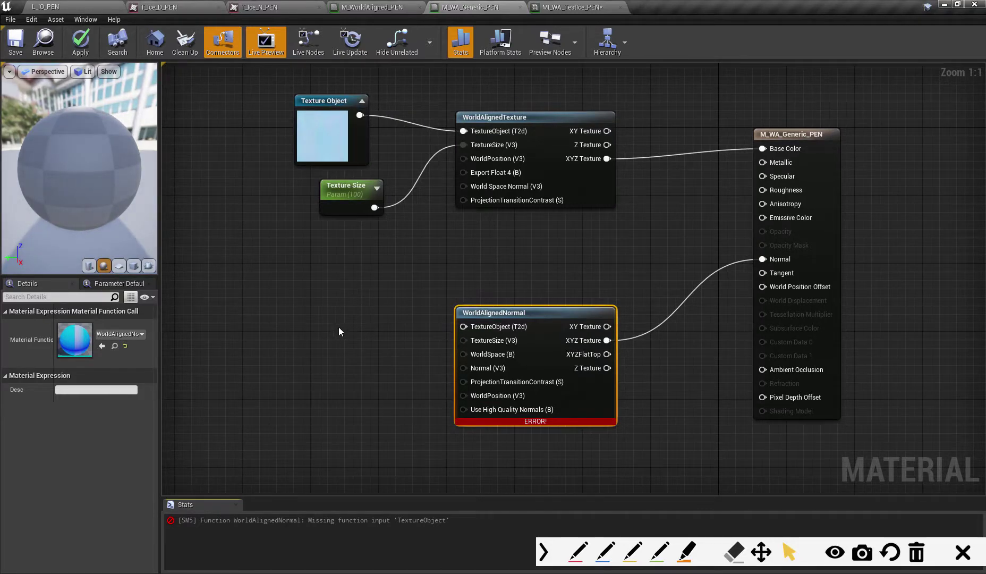
click(320, 104)
key(ctrl+v)
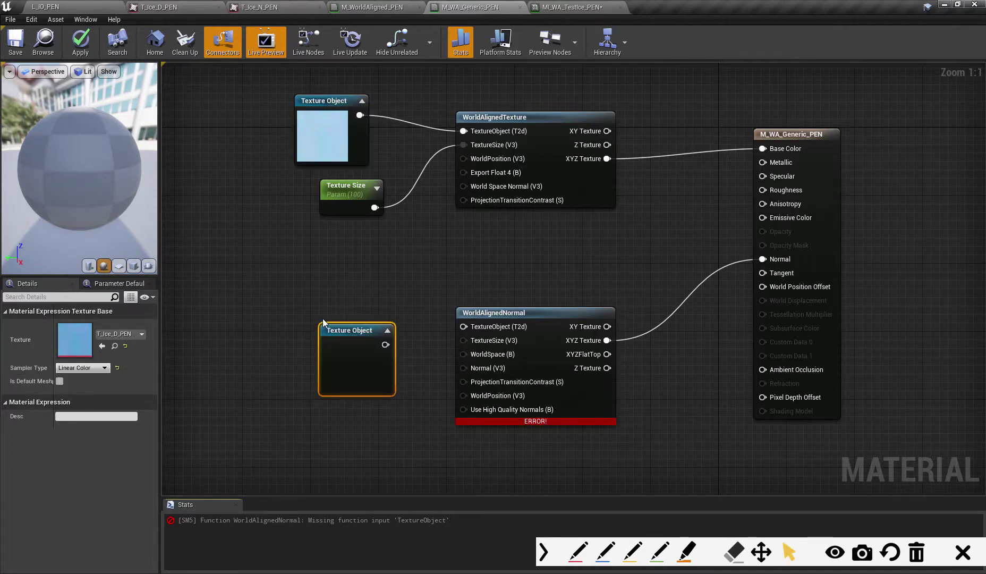
drag(363, 342, 348, 325)
click(348, 325)
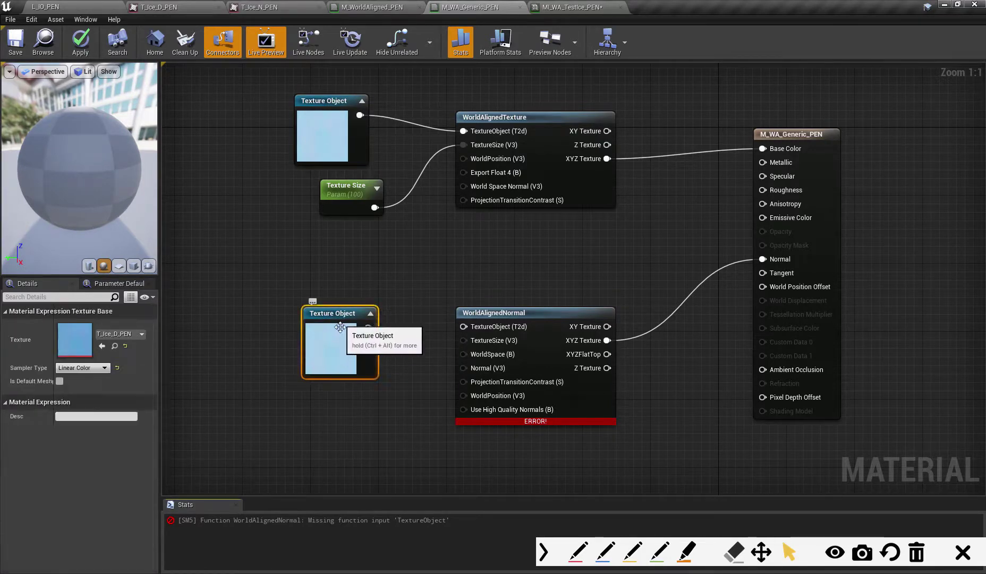
click(141, 333)
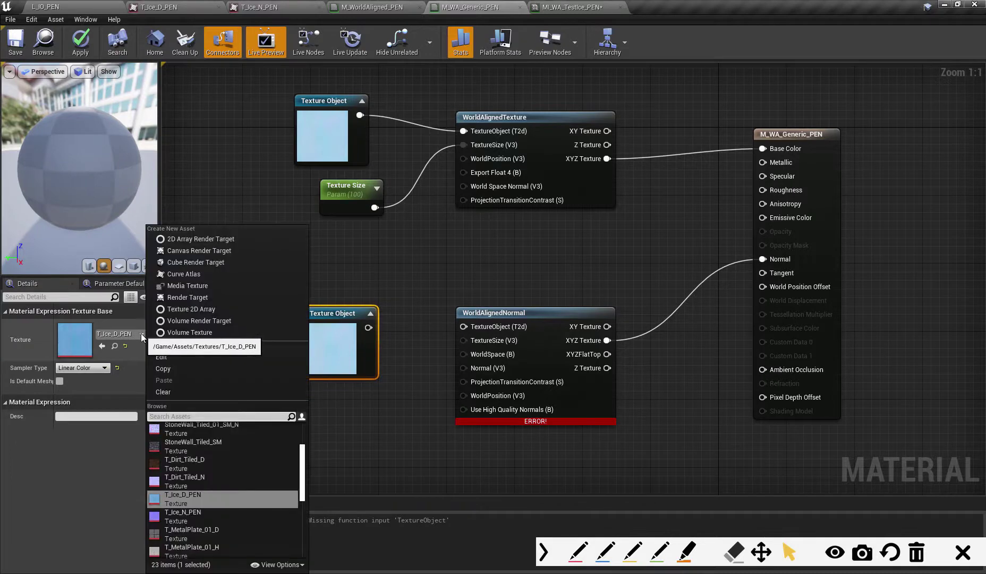
click(183, 516)
drag(339, 317, 419, 391)
drag(469, 332, 463, 327)
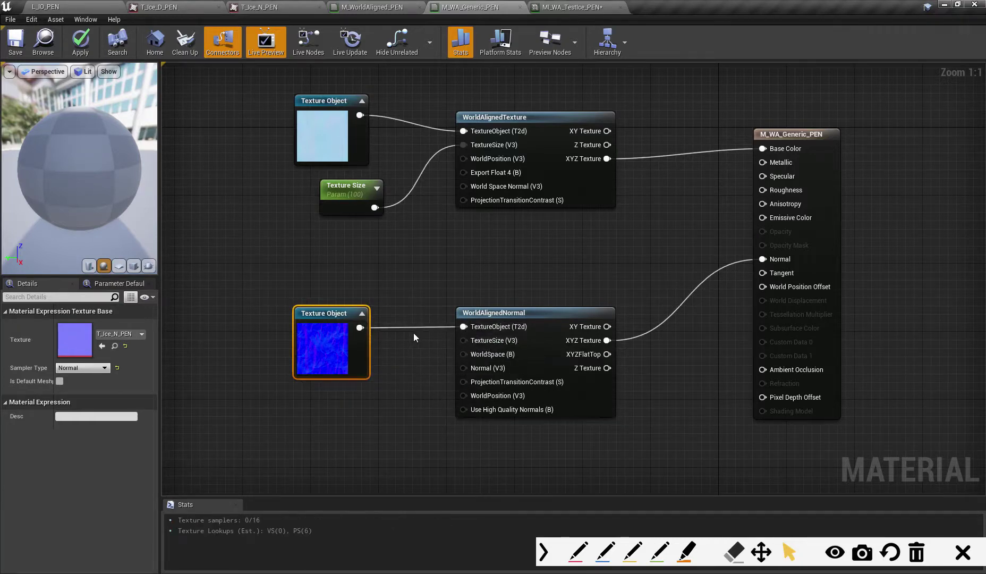
Move the normal Texture Object up, connect Texture Size to WorldAlignedNormal's TextureSize input, and place the parameter left between both textures
drag(332, 313, 331, 279)
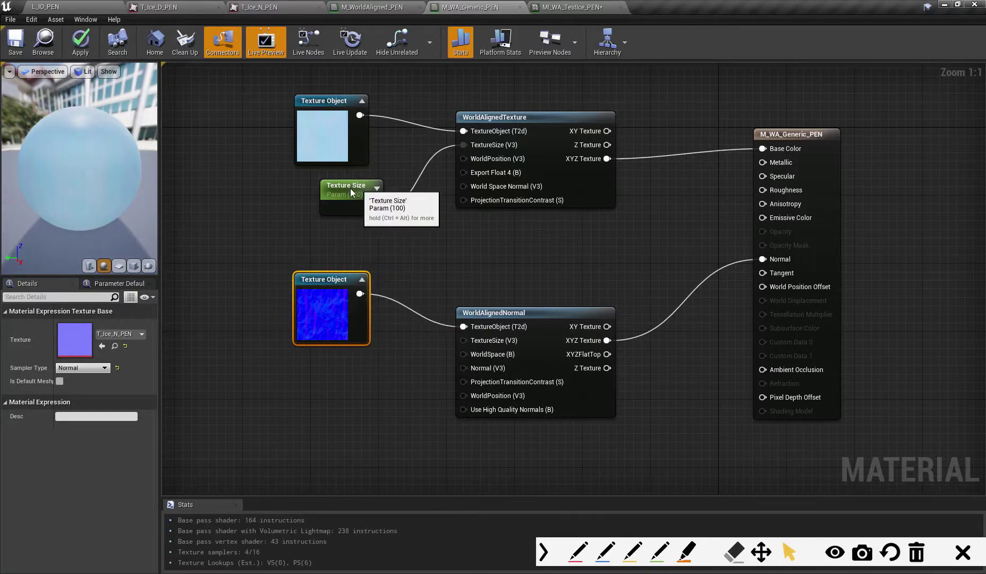
drag(351, 192, 466, 340)
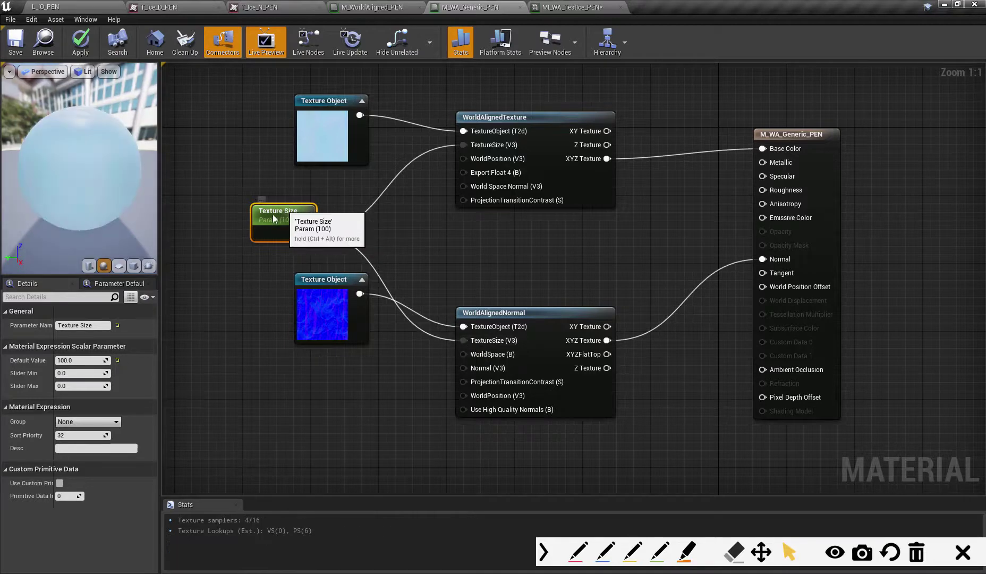
drag(273, 216, 282, 215)
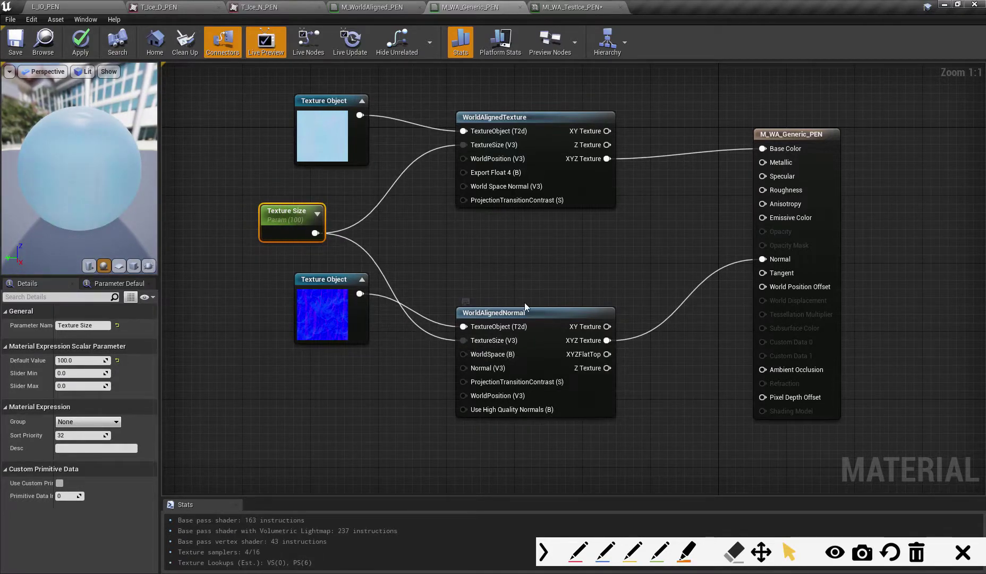
Move the WorldAlignedNormal node left and the material output node right to make room between them
drag(526, 312, 517, 312)
drag(141, 191, 109, 208)
drag(548, 307, 515, 308)
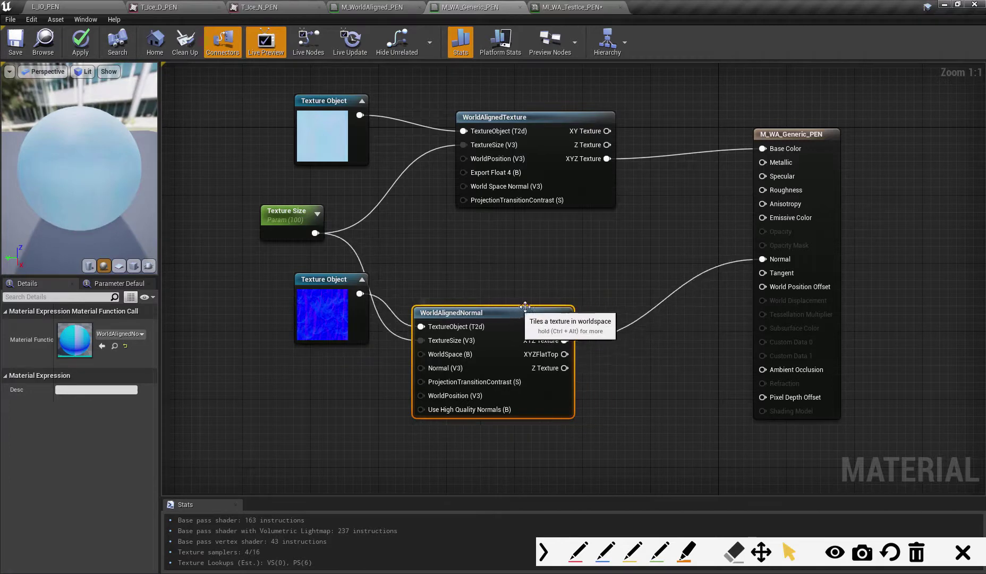
drag(799, 136, 883, 144)
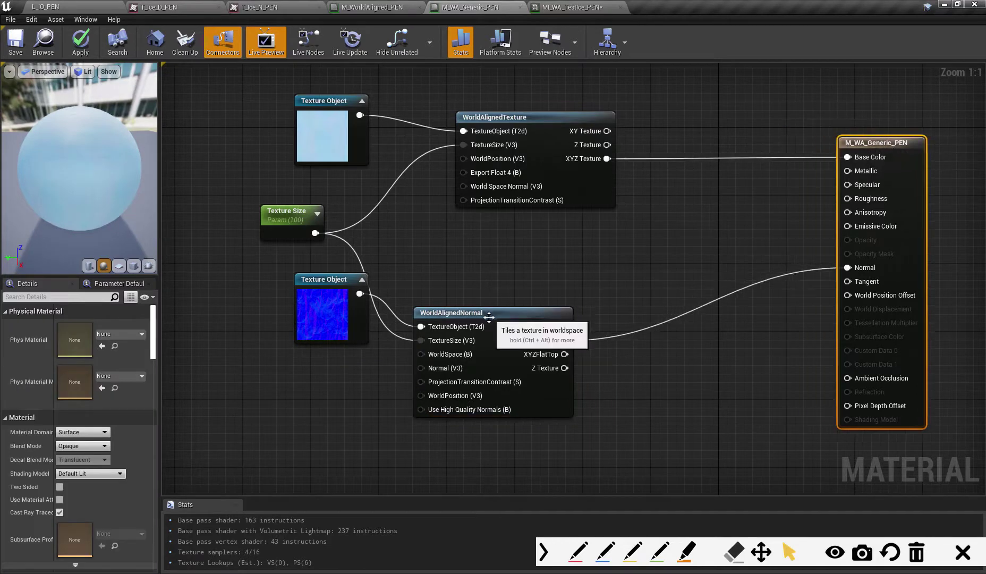
Line up the WorldAlignedNormal node with its normal Texture Object and apply the material changes
drag(486, 313, 504, 305)
drag(308, 292, 292, 310)
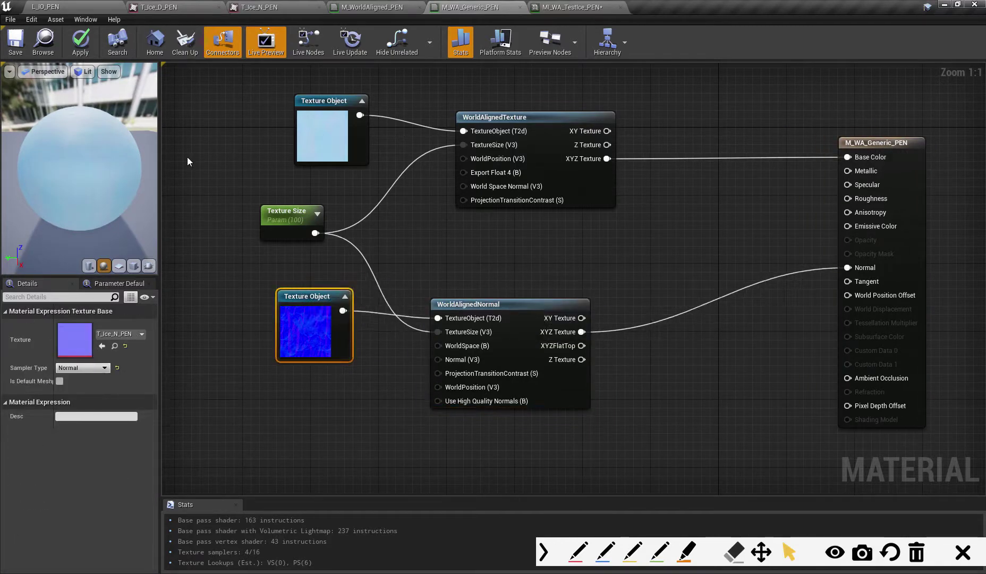
click(80, 41)
Examine the world-aligned normals on the meshes in L_IO_PEN and in the MI_WA_TestIce_PEN preview, and return to M_WA_Generic_PEN
click(78, 9)
scroll(490, 299, up, 3)
alt+drag(511, 295, 492, 290)
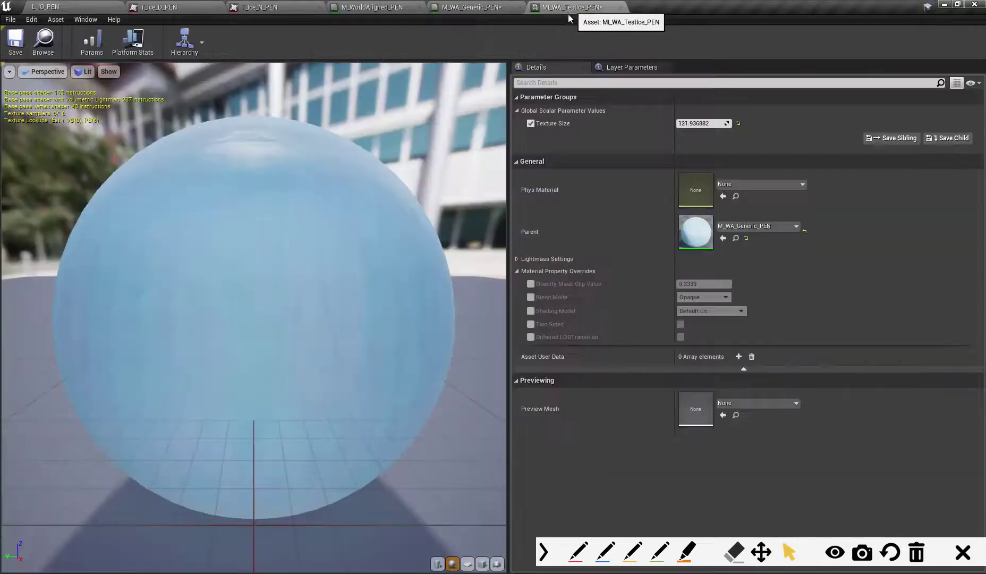
click(572, 7)
click(454, 7)
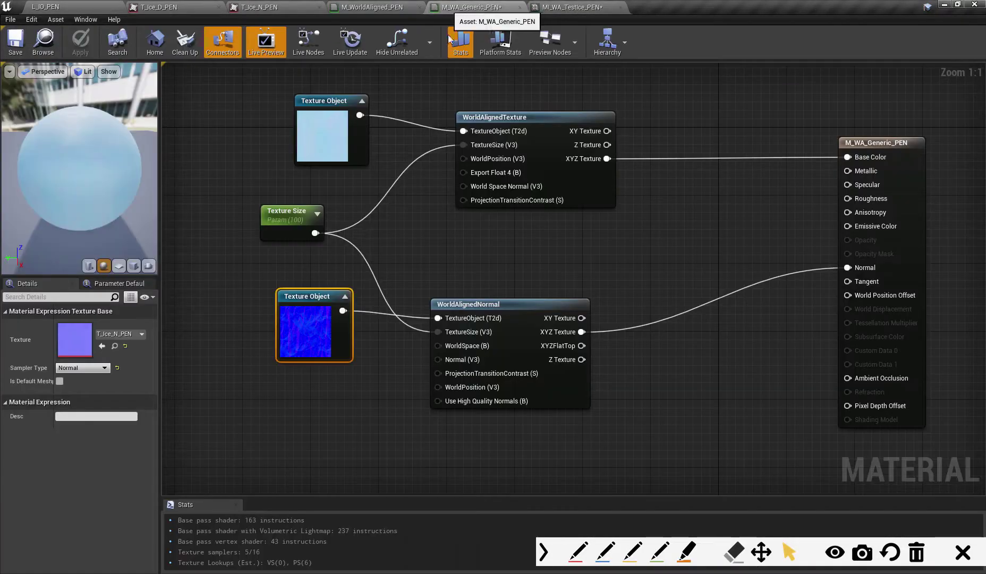
click(571, 8)
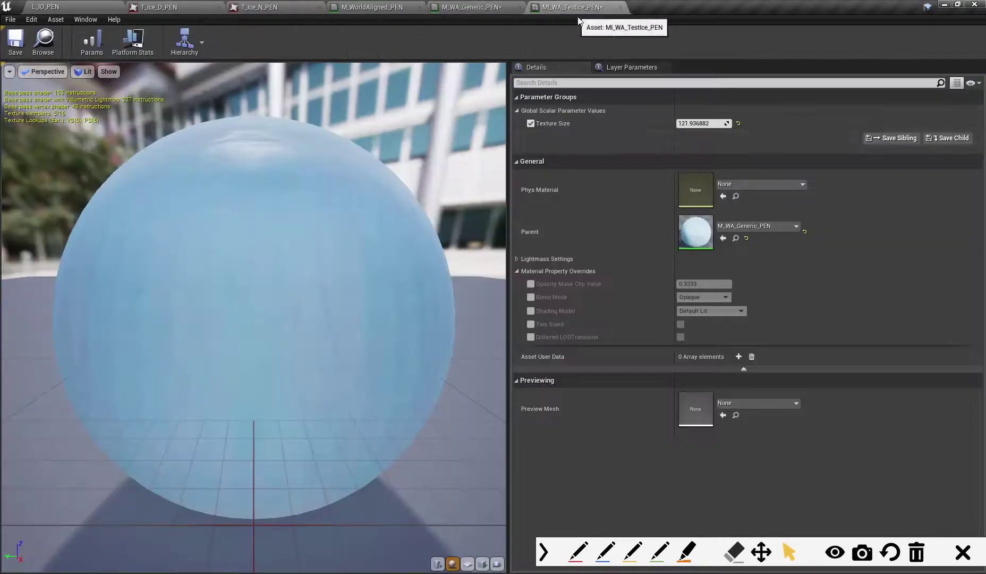
click(473, 8)
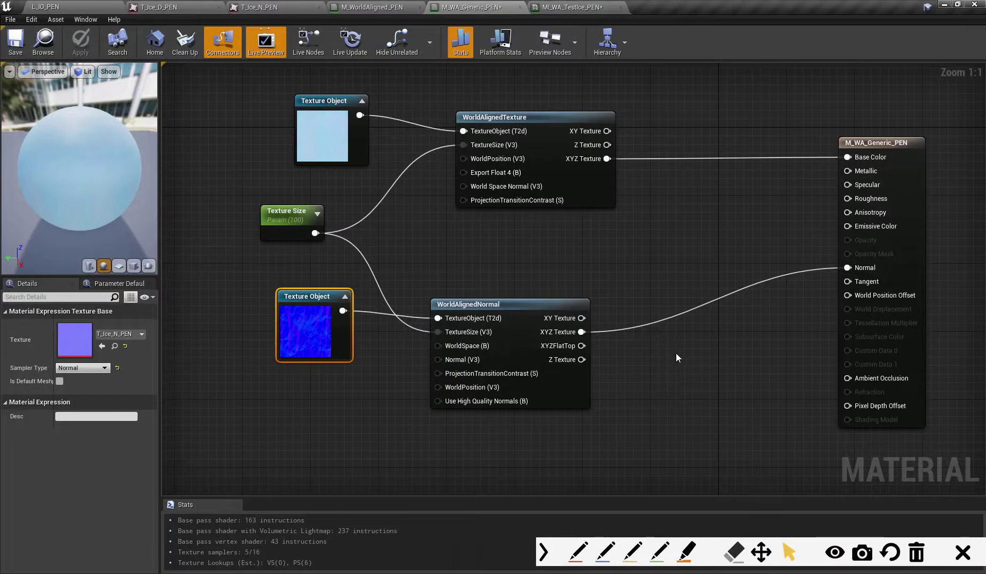
Add a FlattenNormal node and wire it between WorldAlignedNormal's XYZ Texture output and the material's Normal input
right_click(663, 377)
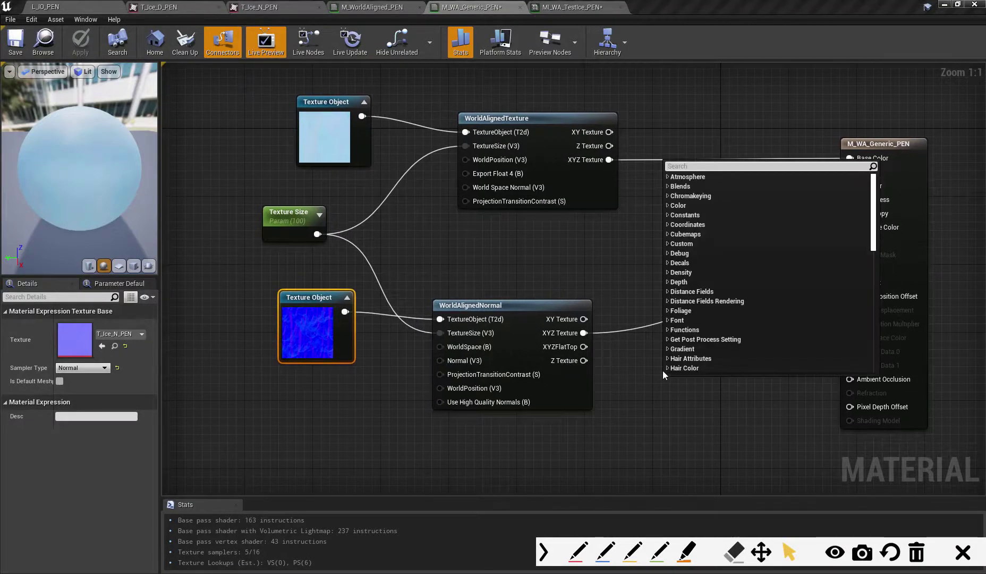
text(flatt)
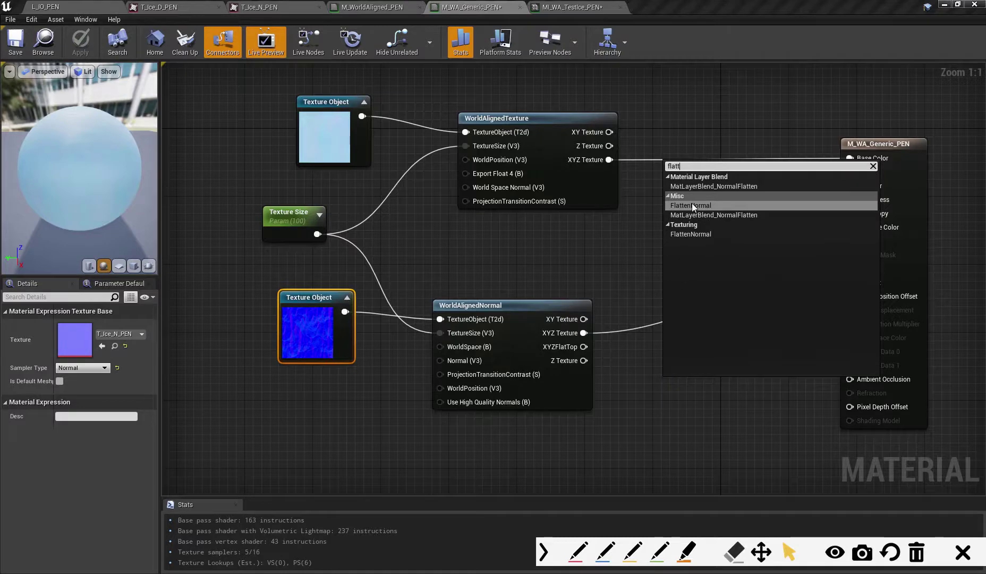
click(692, 205)
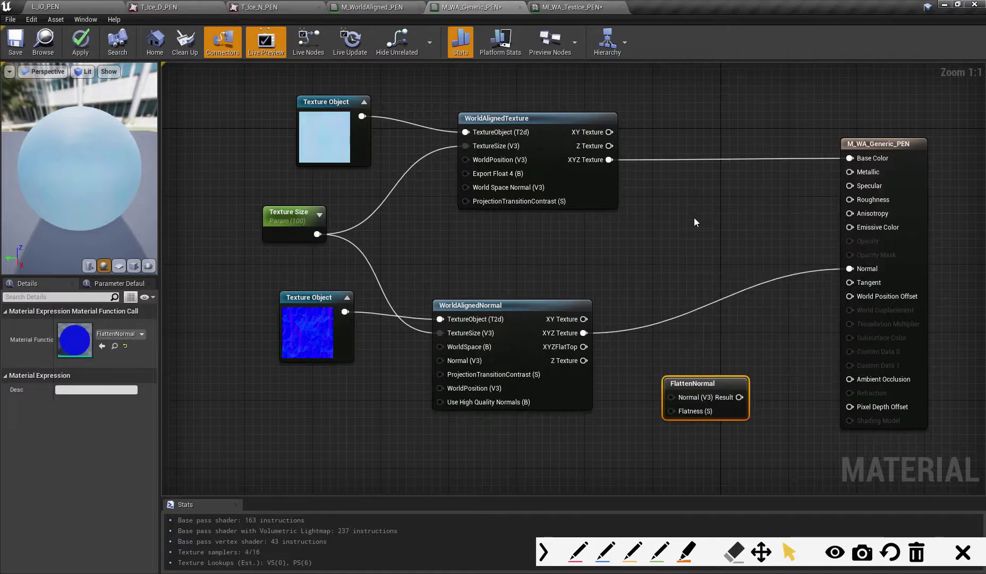
drag(697, 380, 681, 331)
drag(583, 333, 599, 336)
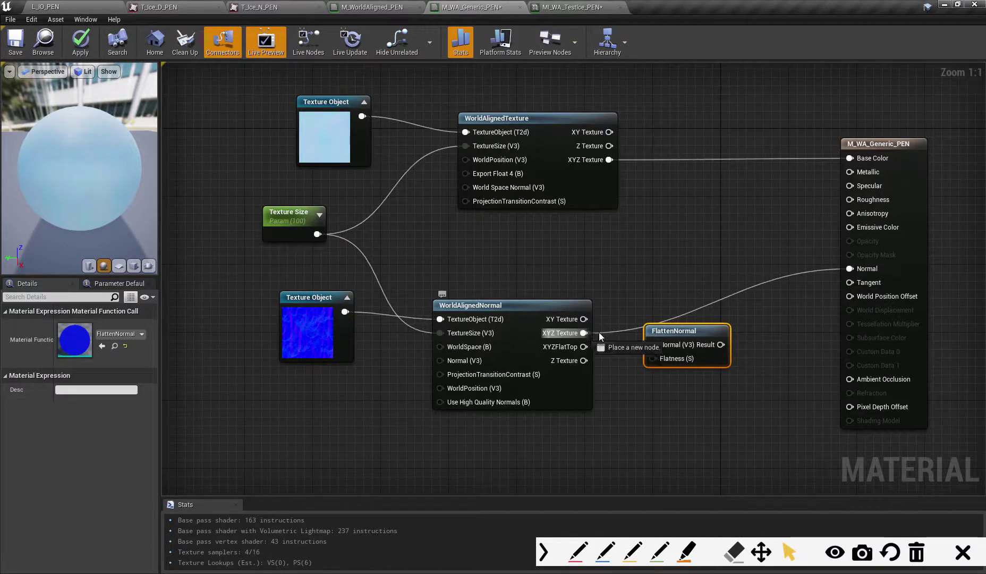
drag(686, 331, 852, 270)
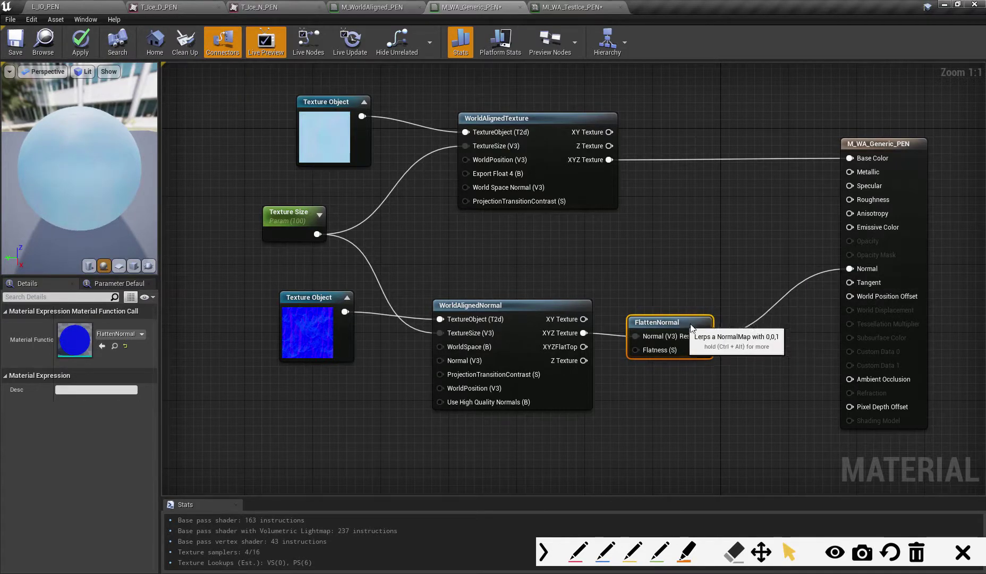
Widen the gap between WorldAlignedNormal and FlattenNormal, keeping FlattenNormal level with the XYZ Texture output
drag(658, 322, 701, 331)
drag(535, 301, 510, 293)
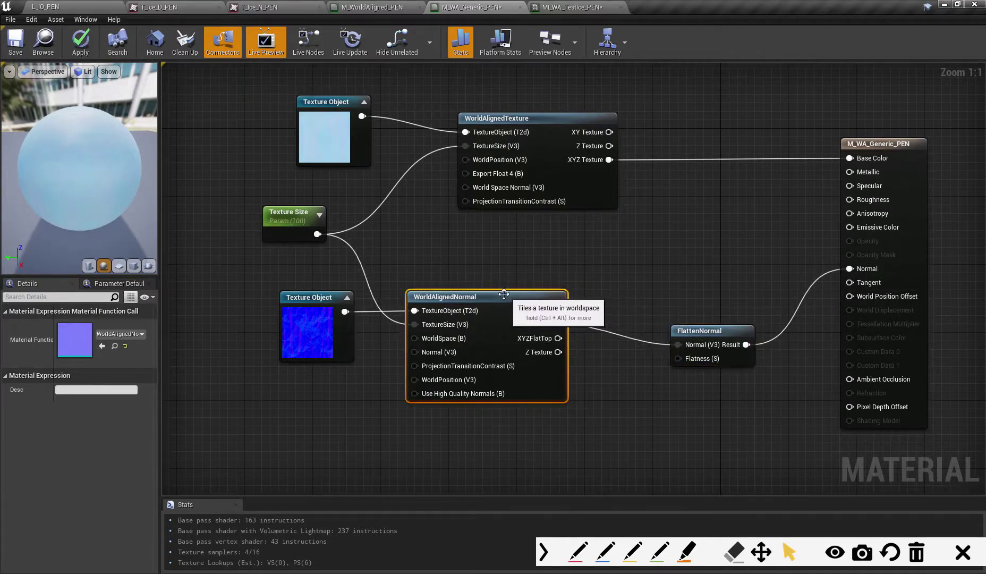
drag(703, 333, 732, 325)
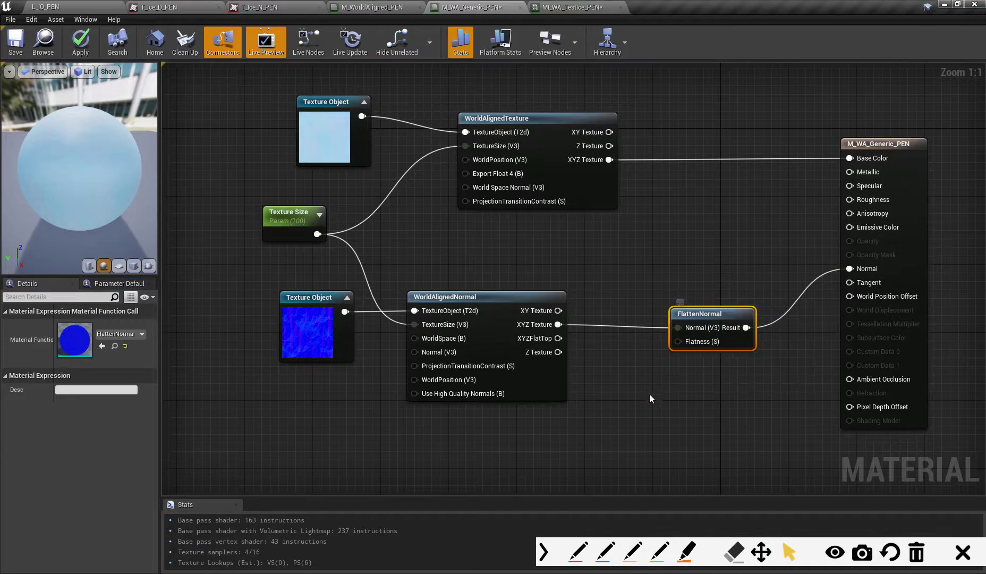
Add a constant below the normal connection, shift FlattenNormal right, and convert the constant to a parameter named Normal Amount
click(601, 385)
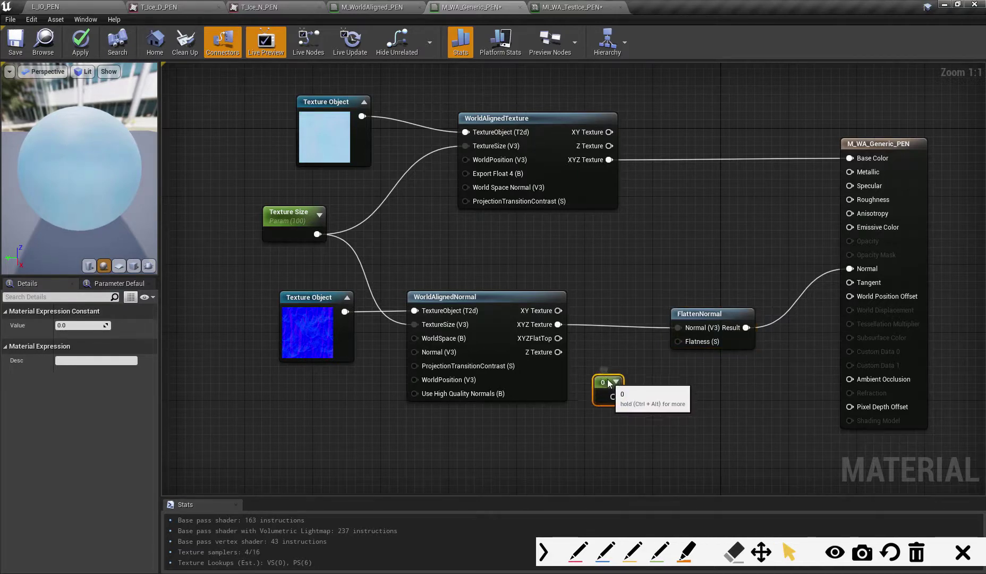
drag(705, 313, 739, 313)
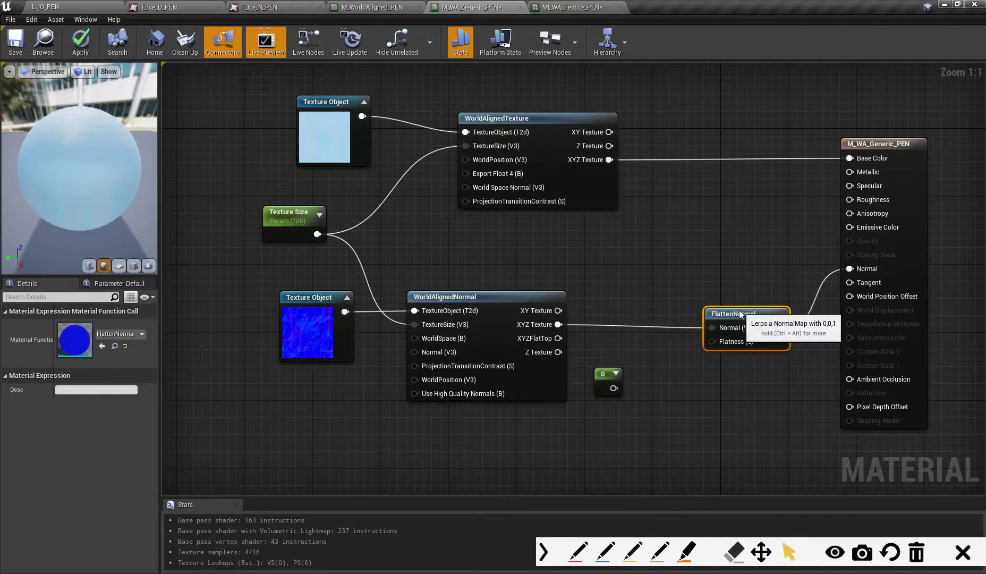
drag(603, 383, 603, 373)
right_click(602, 374)
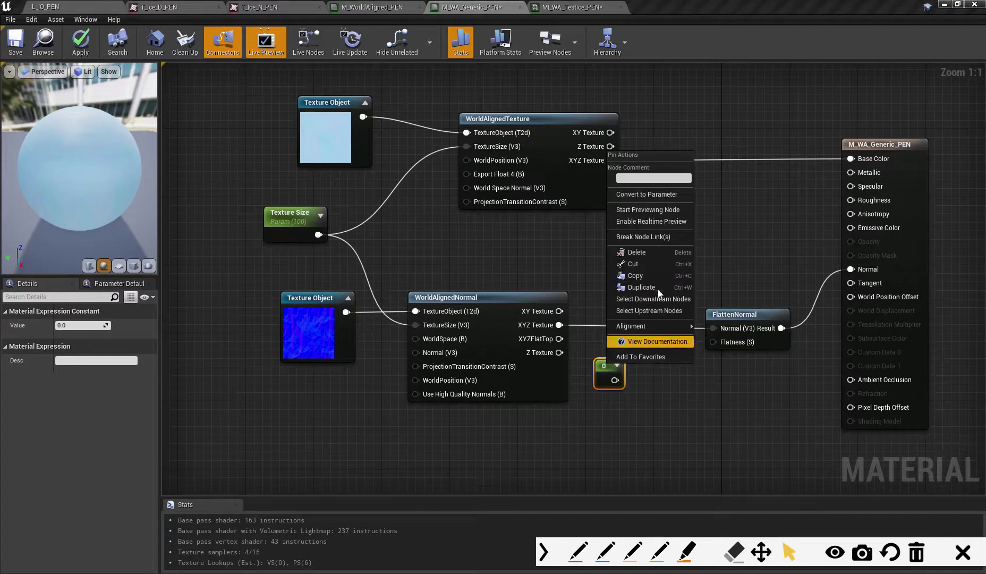
click(656, 195)
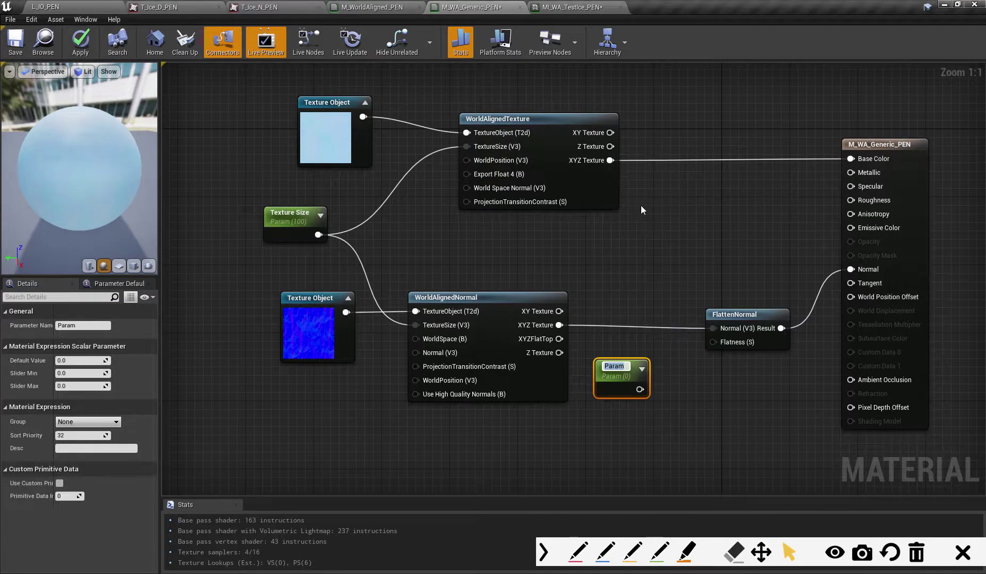
text(normal Amount)
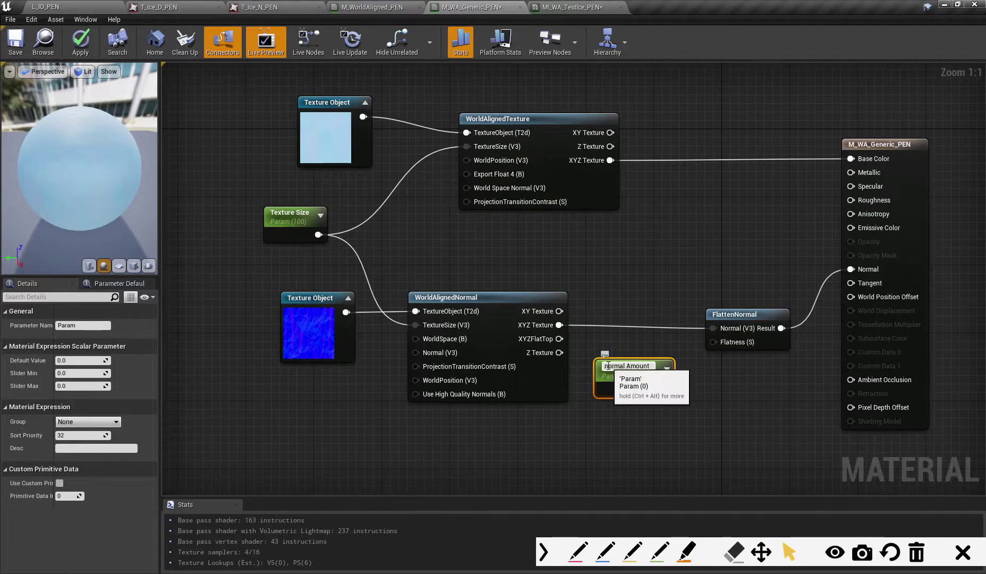
drag(608, 366, 594, 367)
text(N)
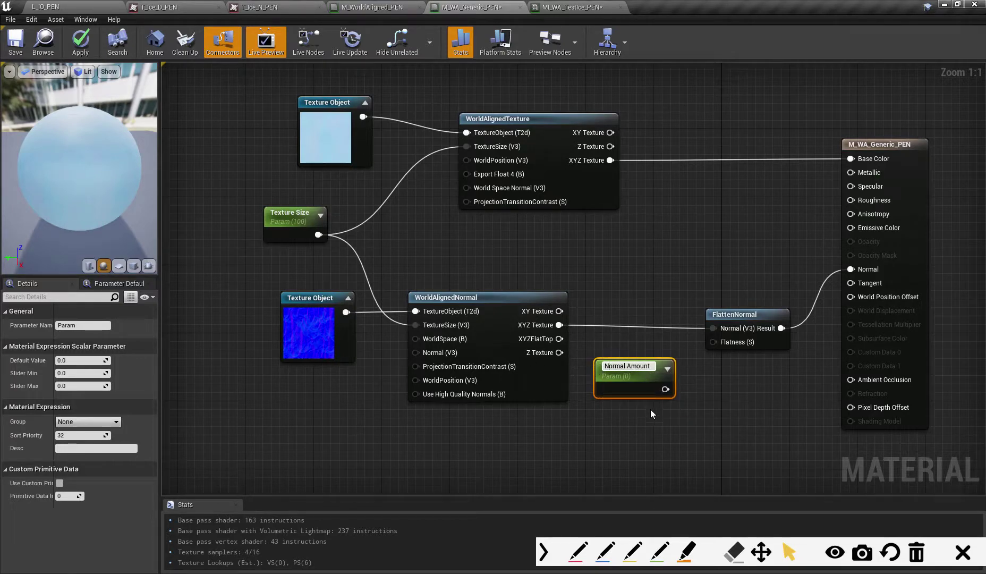
key(Return)
Add a OneMinus node fed by Normal Amount, placing it beside FlattenNormal with the parameter below WorldAlignedNormal
drag(630, 367, 693, 393)
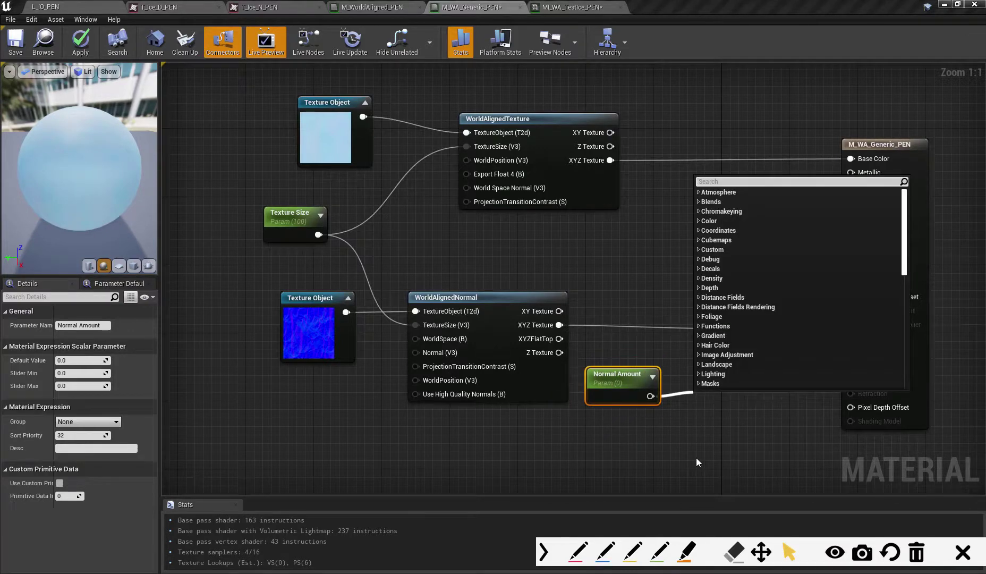
text(one)
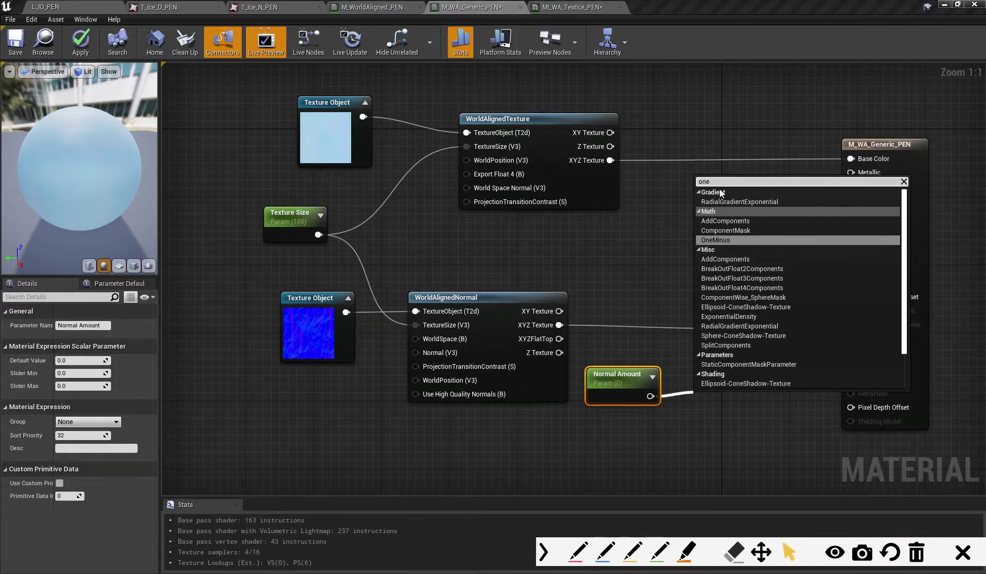
click(723, 240)
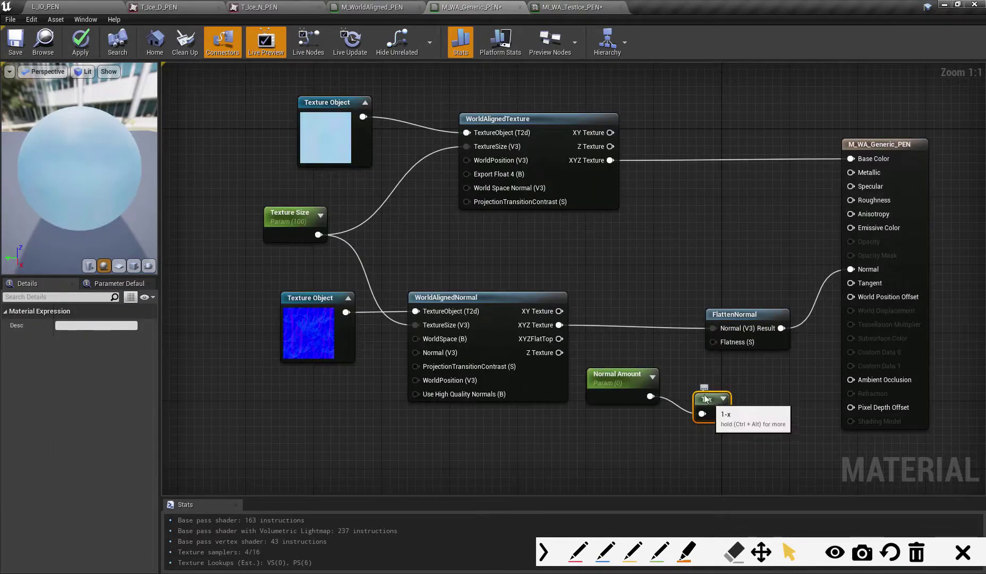
drag(715, 402, 700, 388)
drag(625, 381, 573, 425)
drag(678, 385, 662, 349)
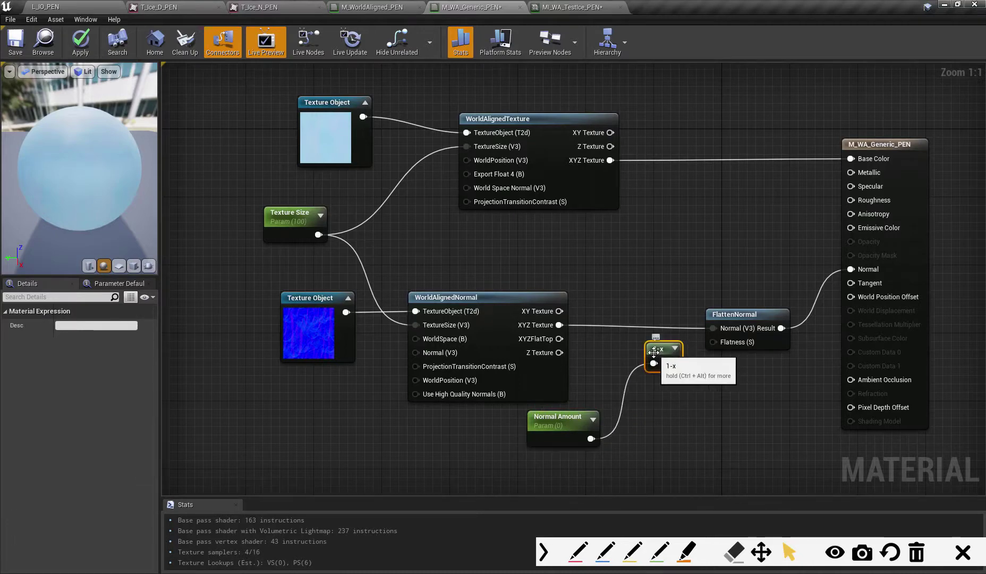
drag(579, 427, 586, 426)
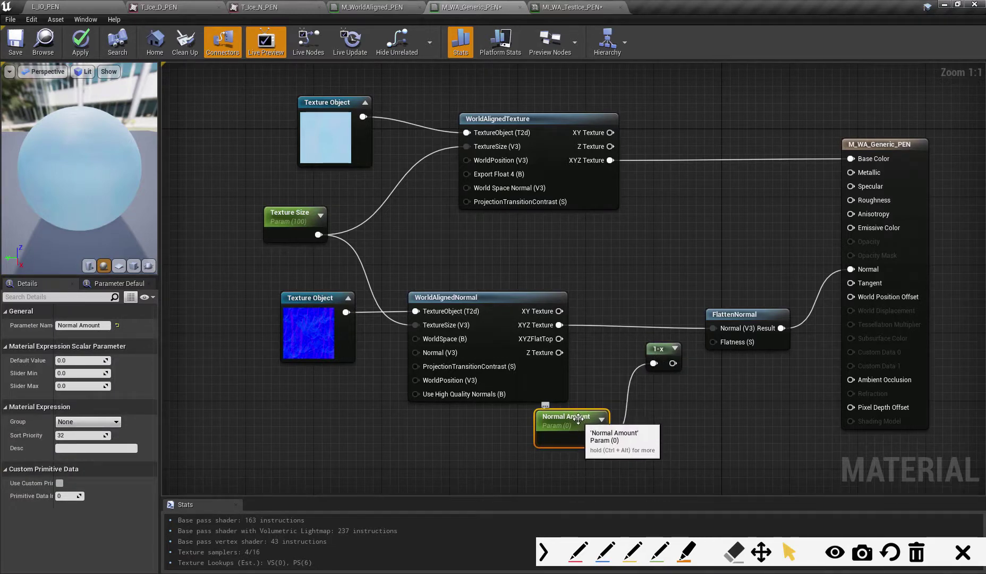
Connect the OneMinus output to FlattenNormal's Flatness input, and apply and save M_WA_Generic_PEN
drag(673, 363, 714, 341)
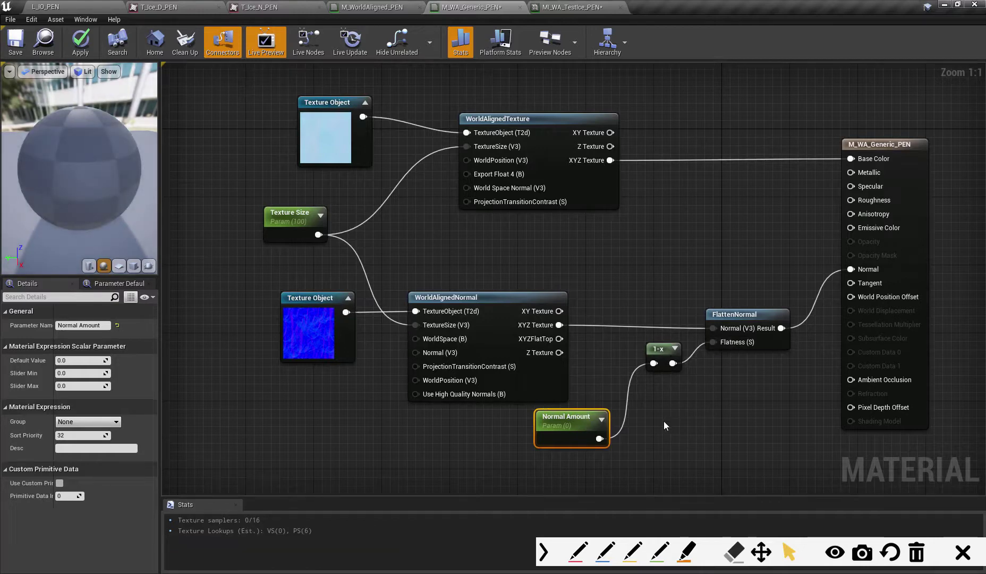
click(78, 53)
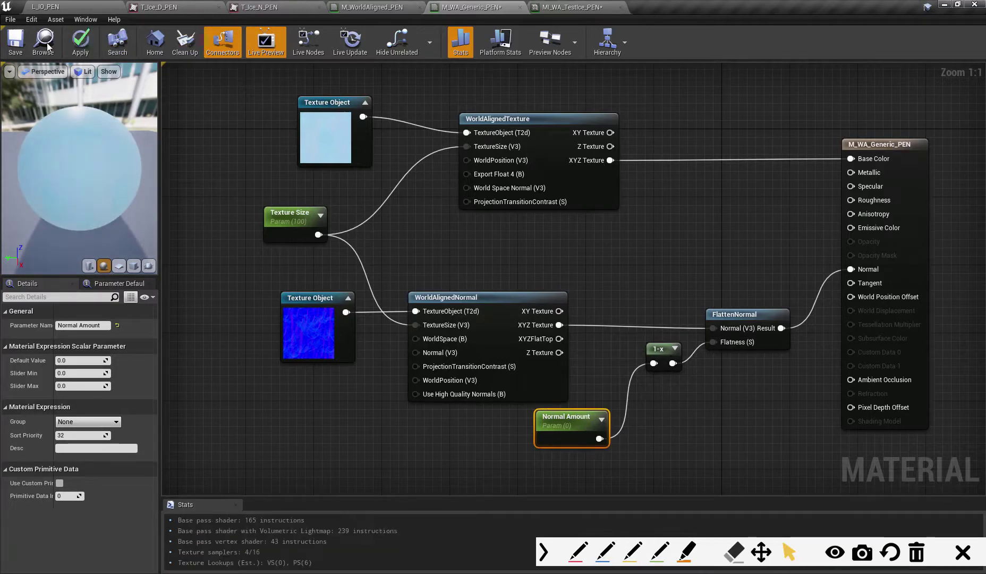
click(15, 42)
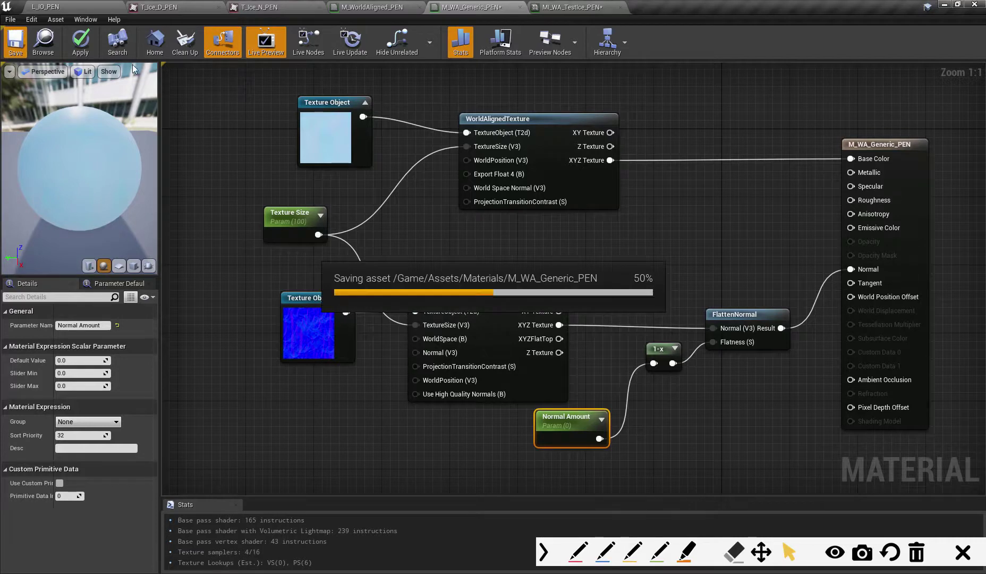
Undock the MI_WA_TestIce_PEN editor as a floating window and bring up the L_IO_PEN level behind it
click(578, 7)
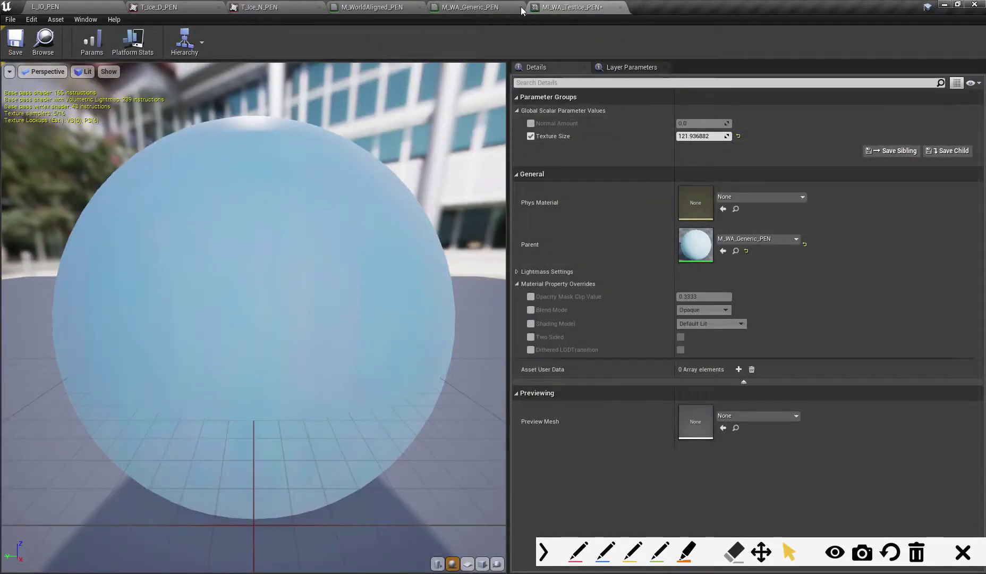
drag(562, 7, 604, 49)
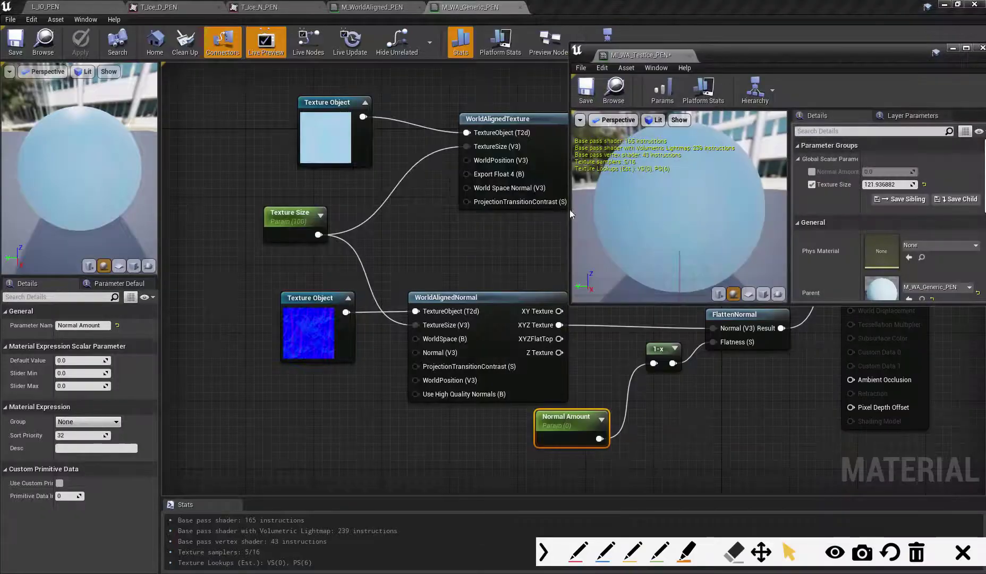
click(104, 6)
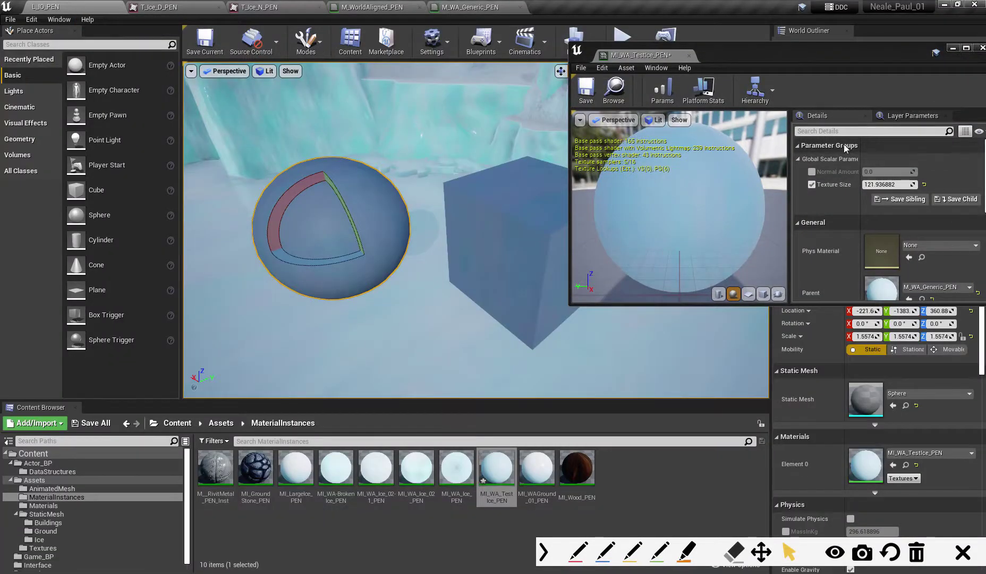
Override Normal Amount in MI_WA_TestIce_PEN with about 1.57, dock its editor again, and return to M_WA_Generic_PEN
click(811, 172)
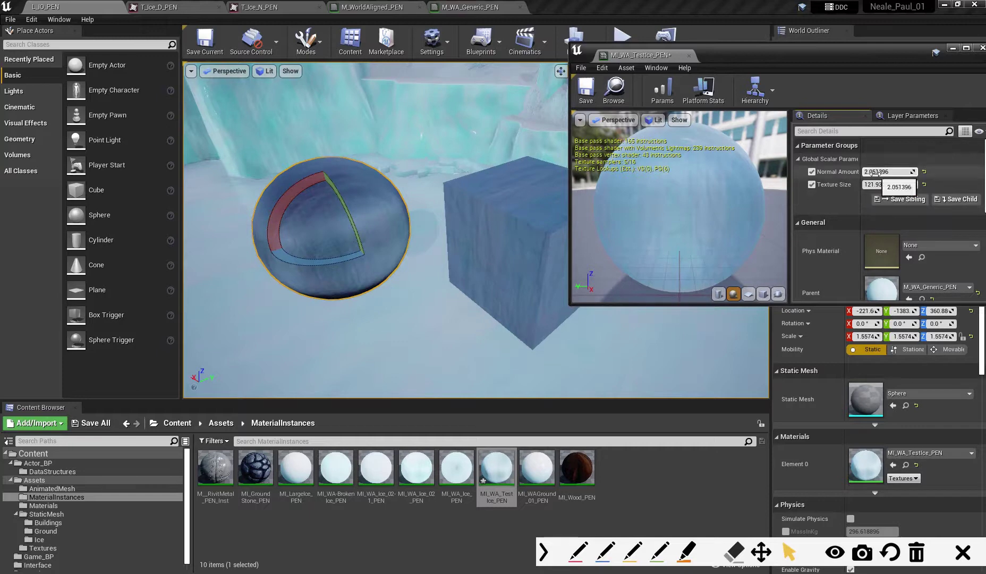
drag(878, 172, 855, 172)
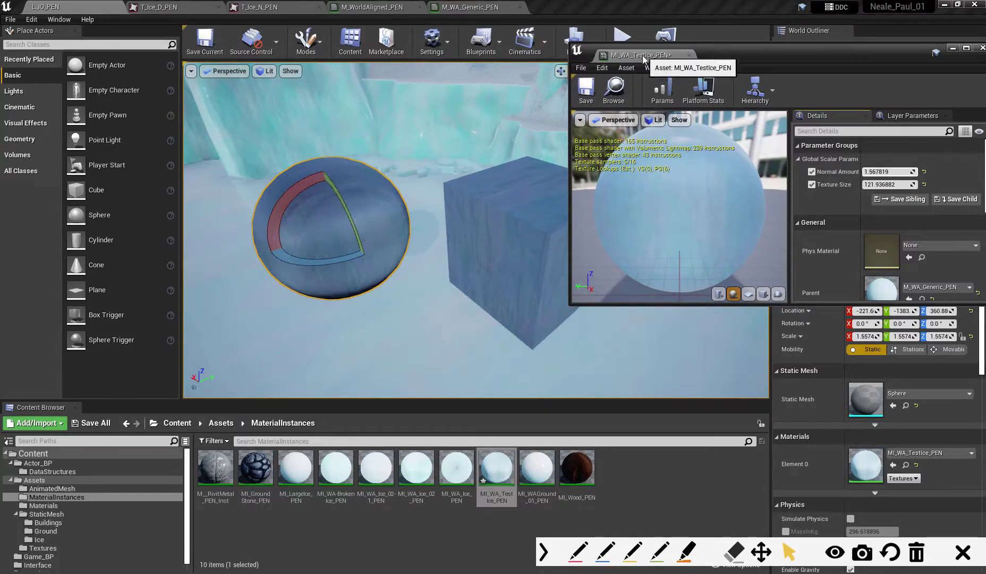
drag(636, 55, 568, 8)
click(473, 8)
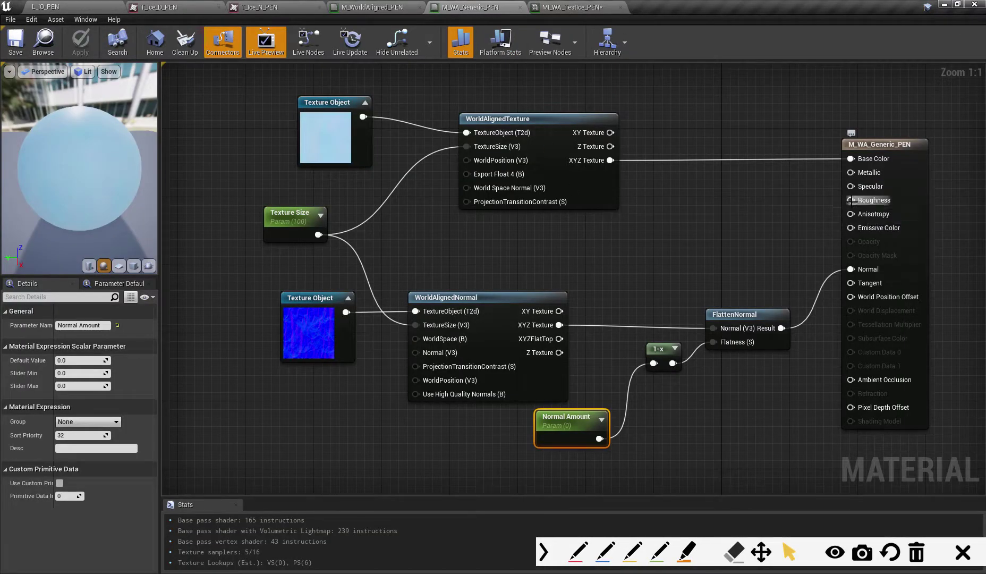
Move WorldAlignedTexture up and left and the material output node right to make room on the Base Color connection
drag(574, 119, 566, 111)
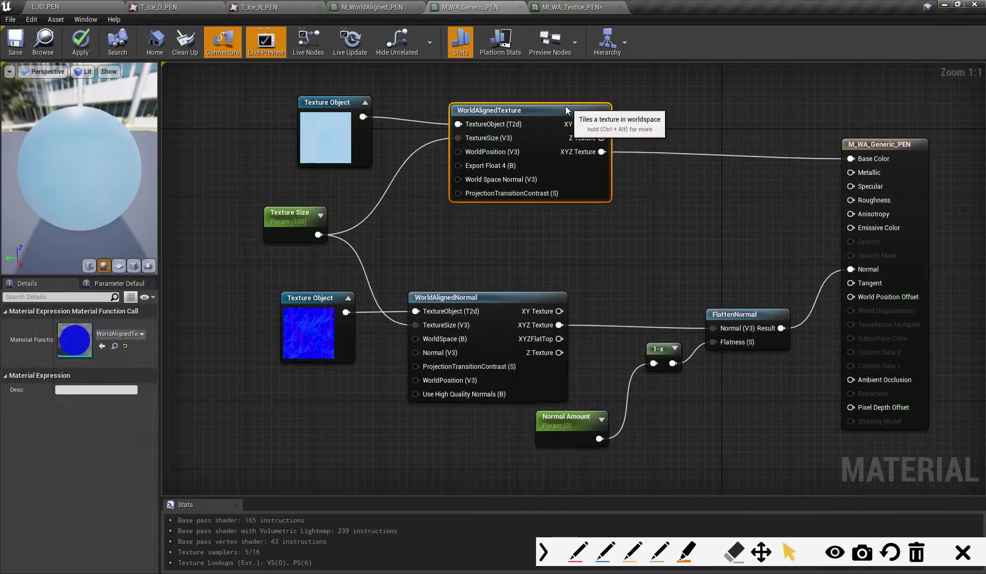
right_drag(680, 250, 604, 256)
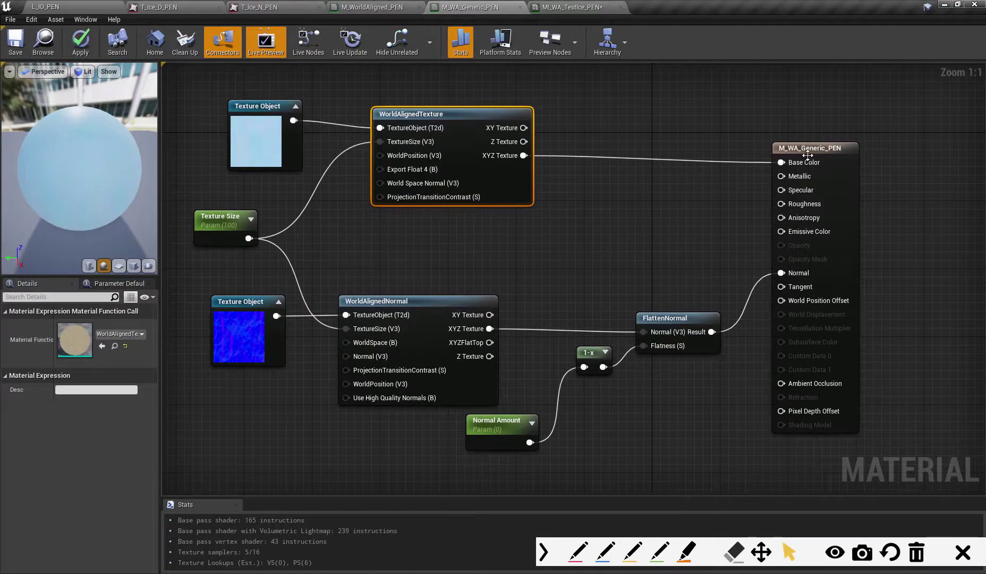
drag(808, 154, 824, 154)
drag(473, 109, 465, 110)
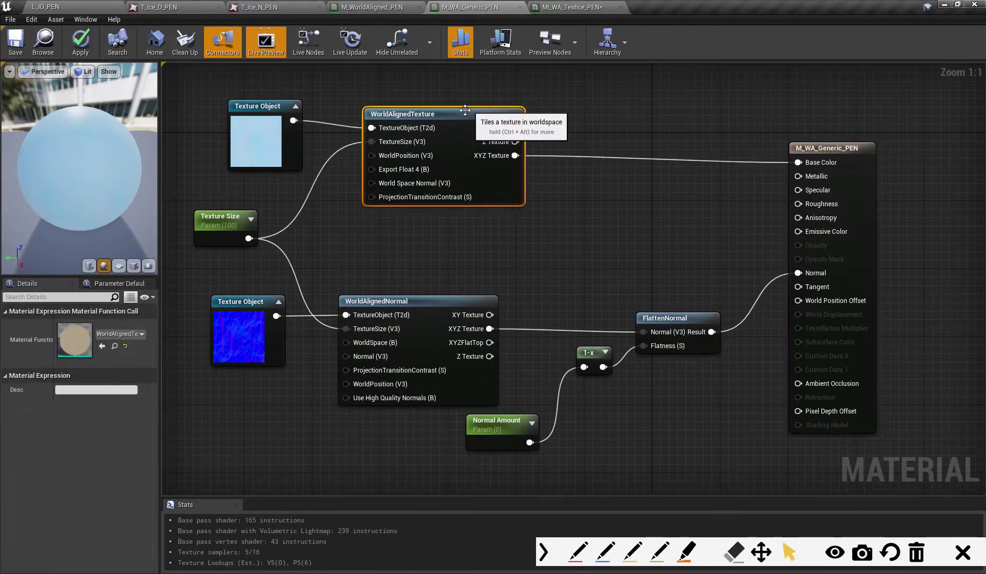
Add a Multiply node, connecting WorldAlignedTexture's XYZ Texture to its A input and its output to the material's Roughness
drag(259, 111, 250, 119)
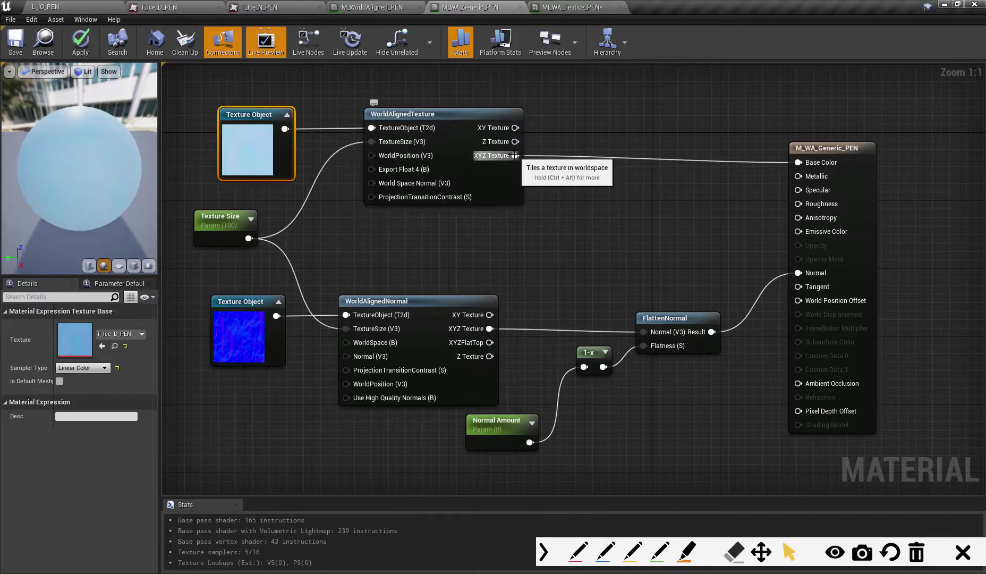
drag(515, 155, 620, 196)
click(652, 187)
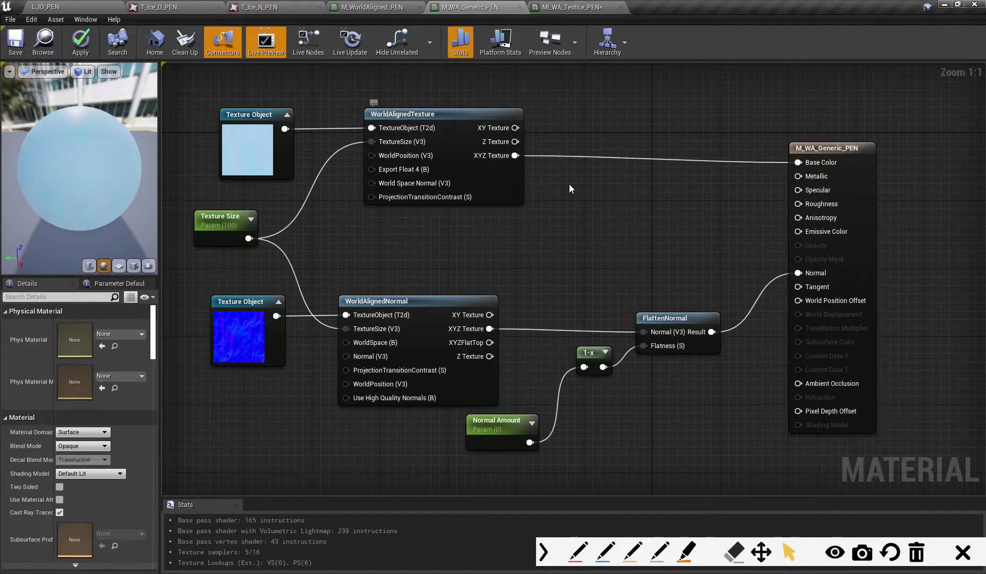
click(610, 206)
drag(611, 204, 627, 198)
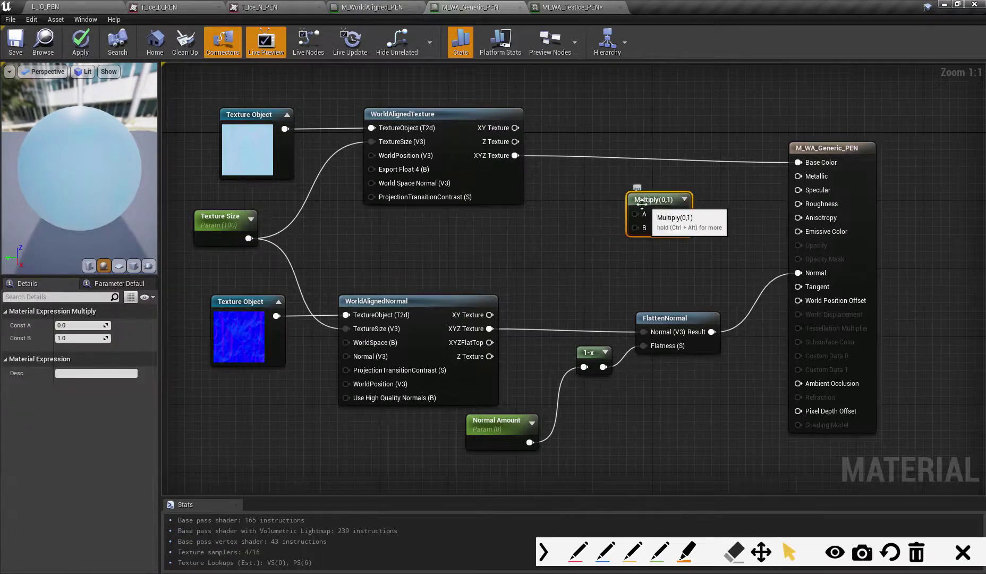
drag(514, 155, 569, 182)
drag(635, 216, 798, 203)
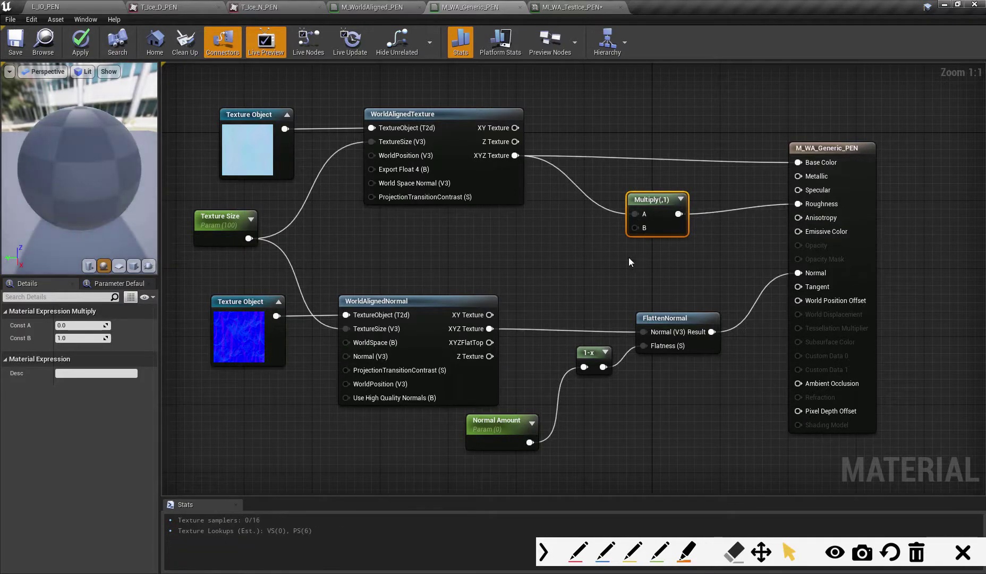
Add a Constant node beside Multiply and show the node Palette, placing a second Constant from it and deleting that extra one
click(537, 231)
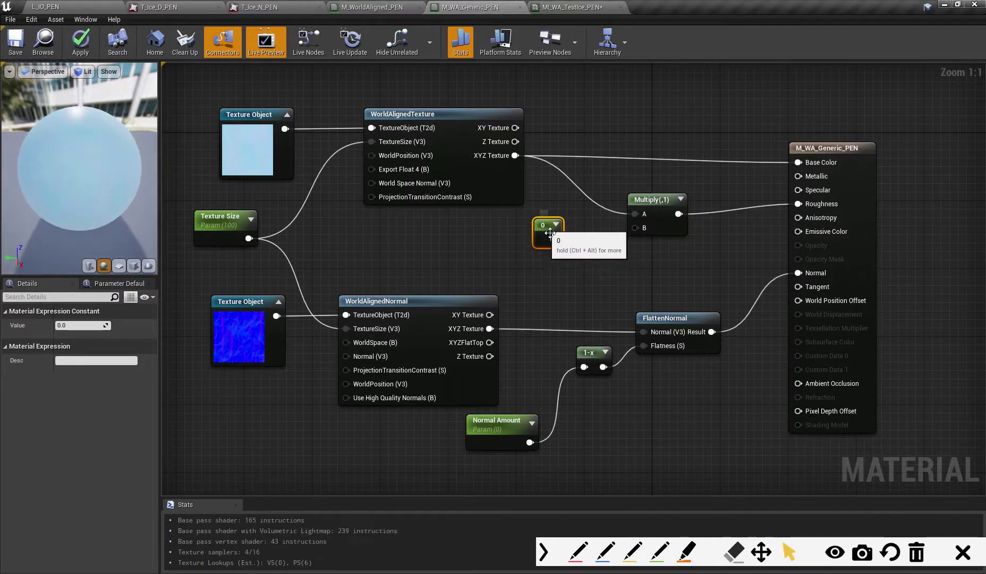
drag(541, 223, 549, 222)
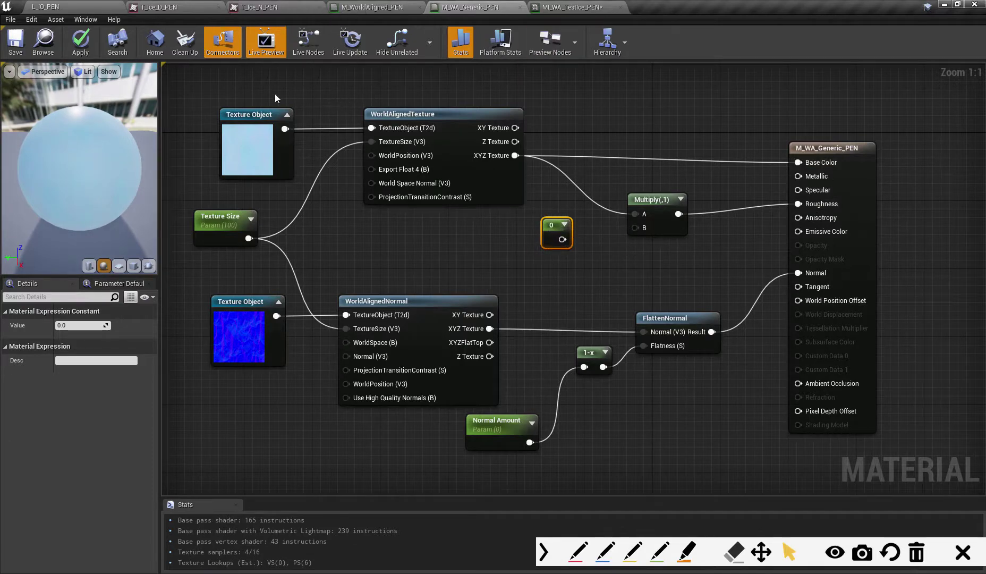
click(85, 19)
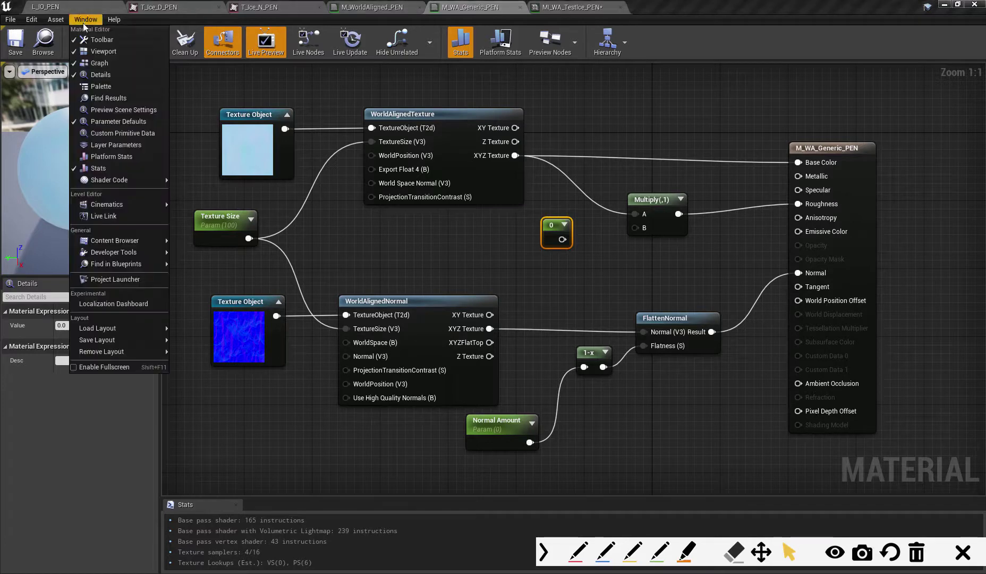
click(121, 87)
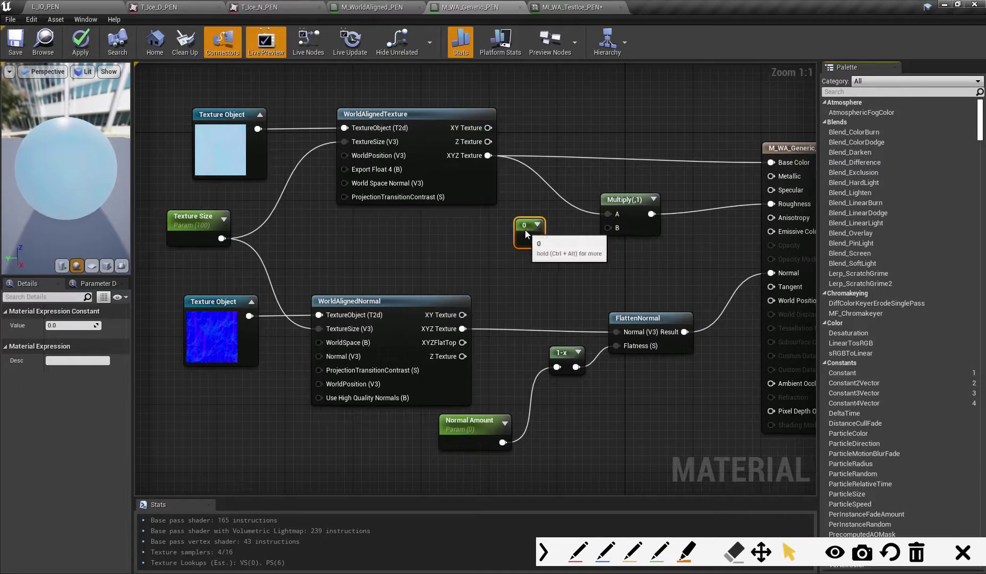
drag(839, 373, 557, 280)
key(Delete)
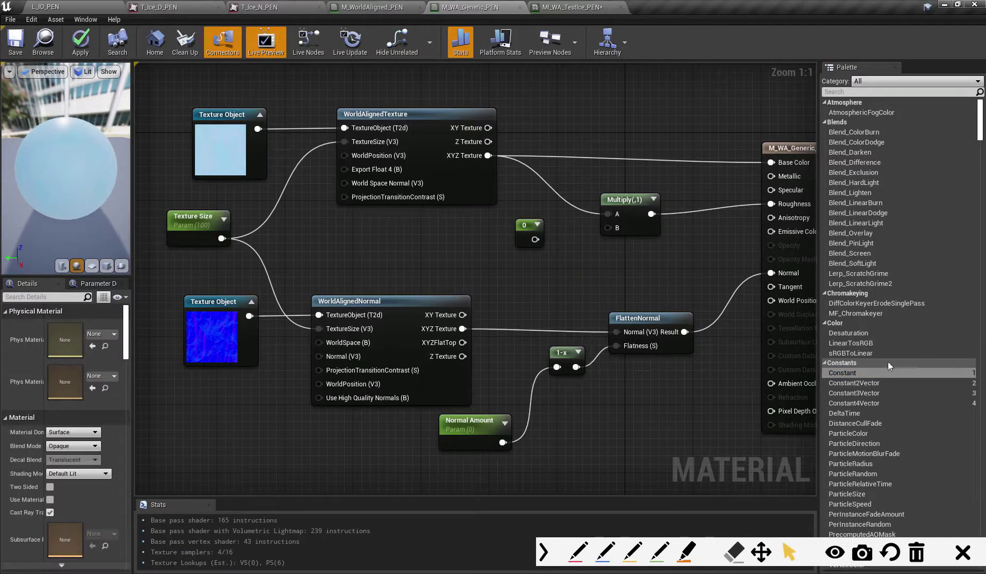
Connect the Constant node's output to Multiply's B input and adjust the node's placement beside Multiply
click(528, 233)
drag(529, 233, 608, 227)
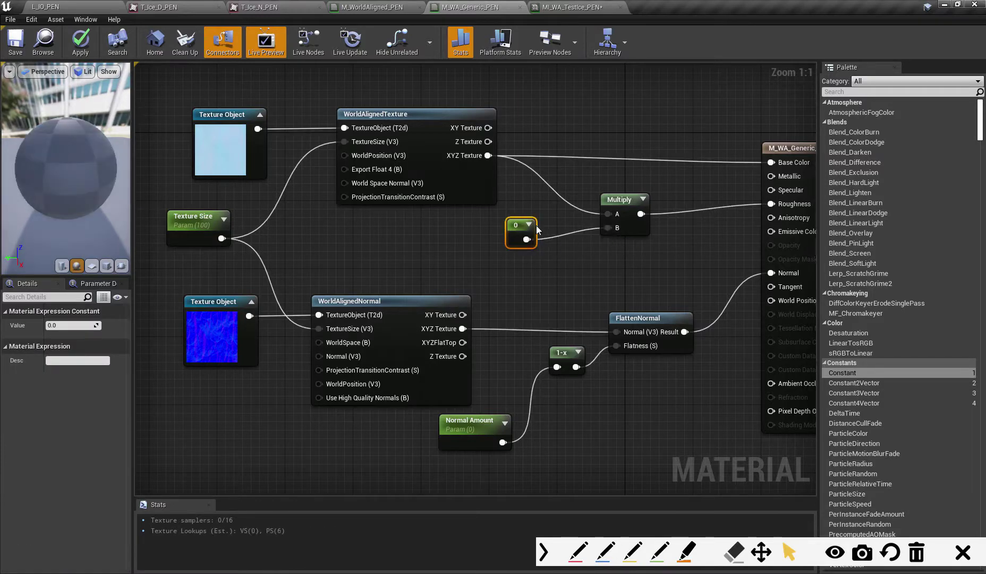
click(72, 326)
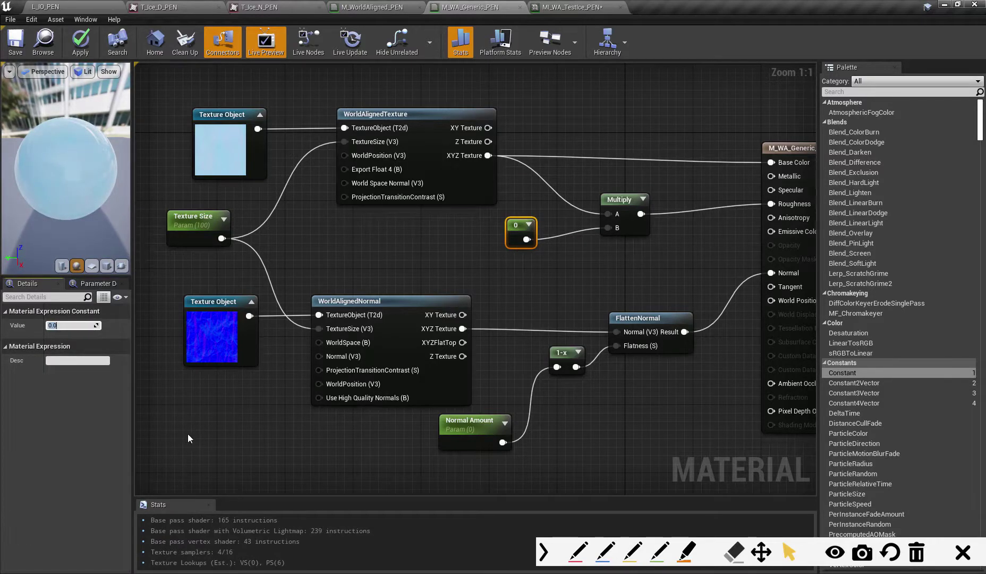
drag(518, 224, 526, 225)
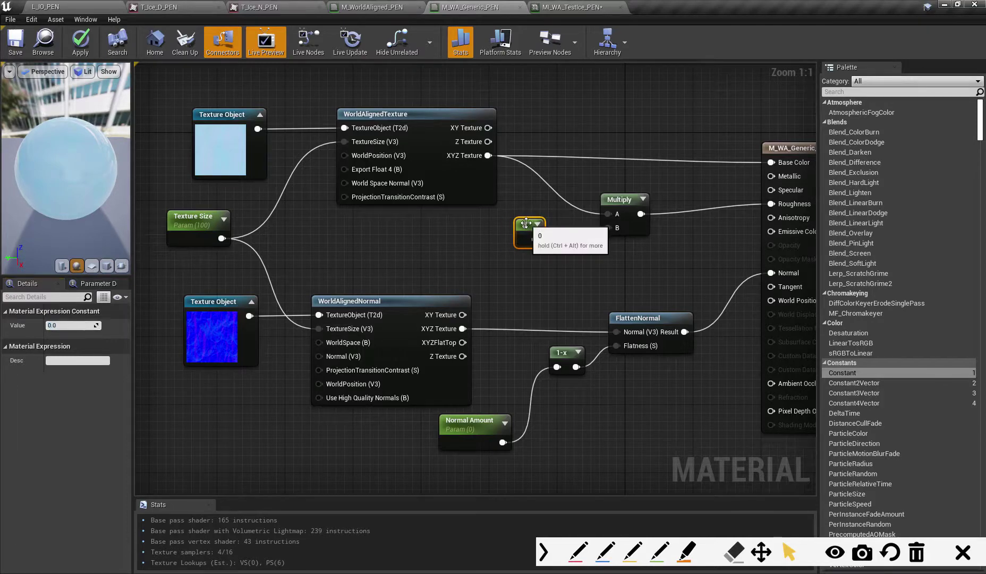
Convert the Constant feeding Multiply into a scalar parameter named Roughness
right_click(524, 228)
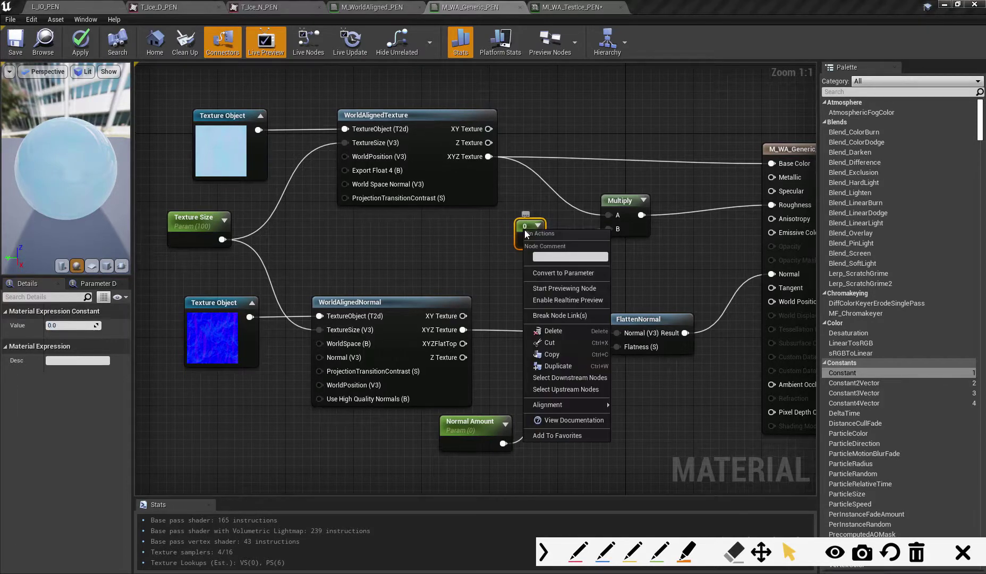
click(561, 275)
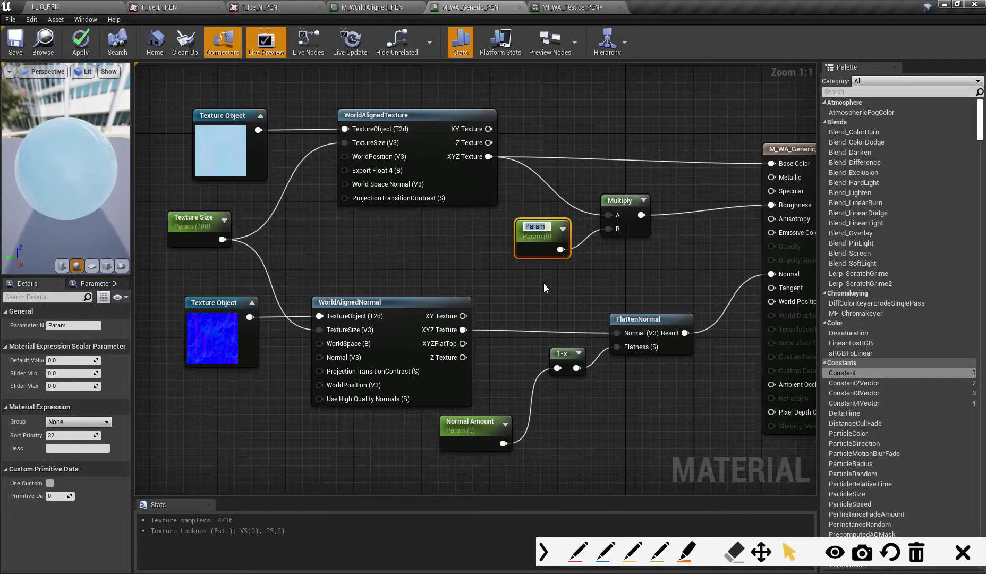
text(Rou)
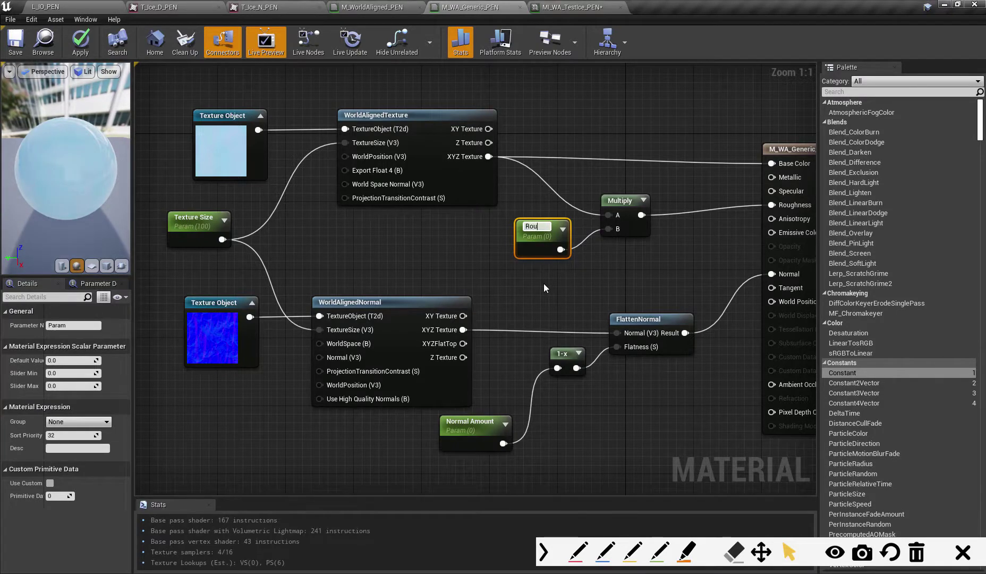
text(ghness)
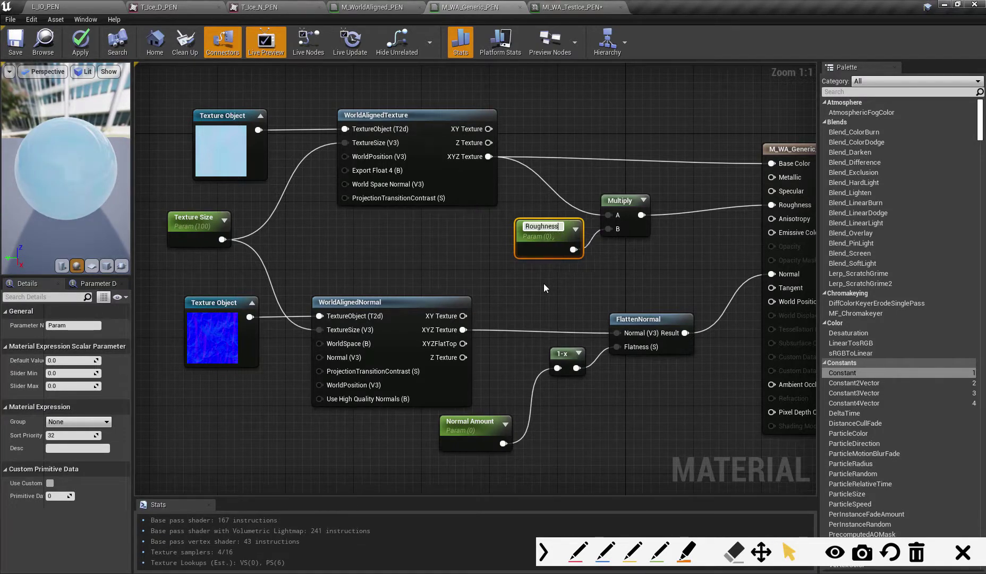
key(Return)
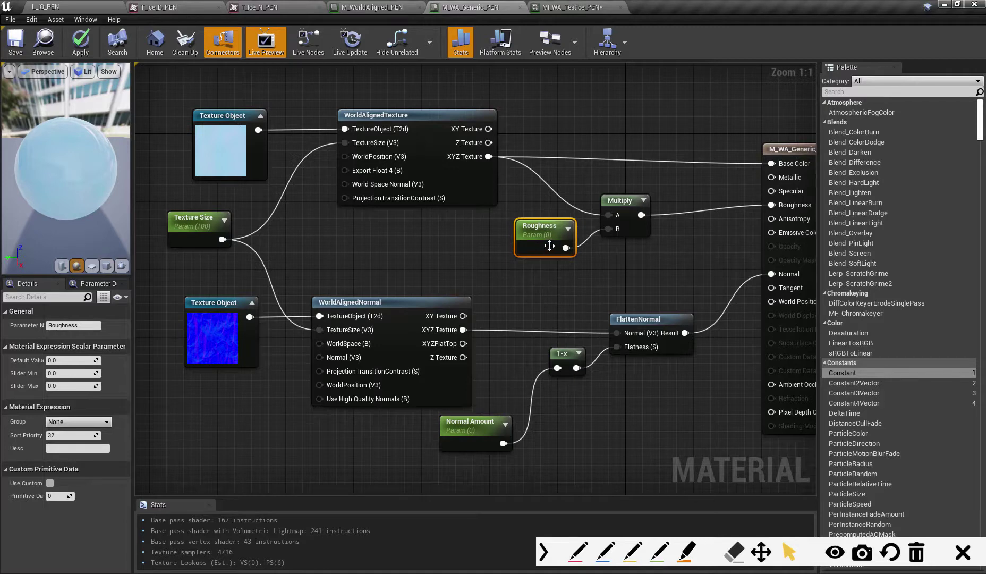
Apply the M_WA_Generic_PEN changes, undock the MI_WA_TestIce_PEN editor as a floating window, and inspect its preview sphere
click(81, 42)
drag(584, 7, 590, 82)
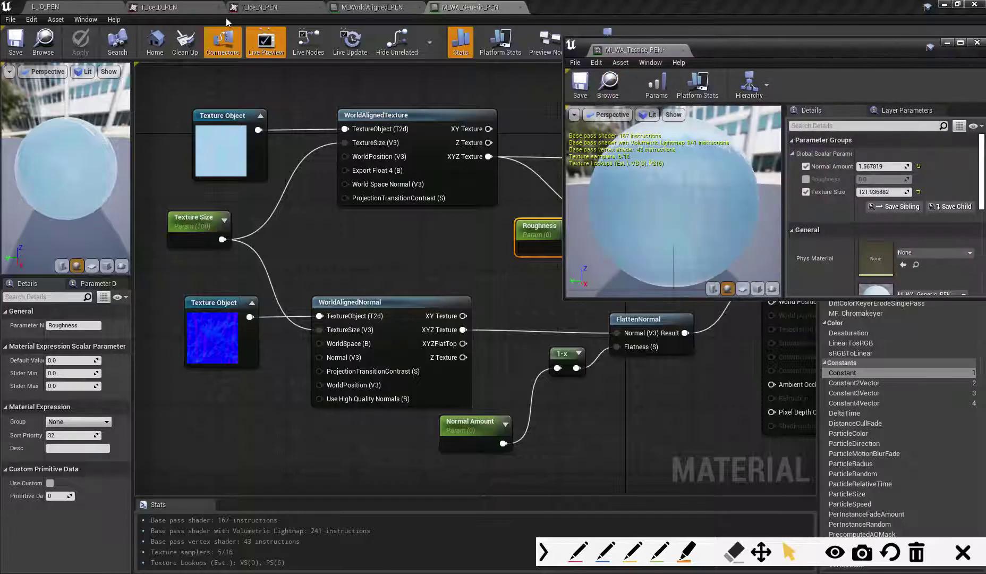
drag(681, 213, 760, 216)
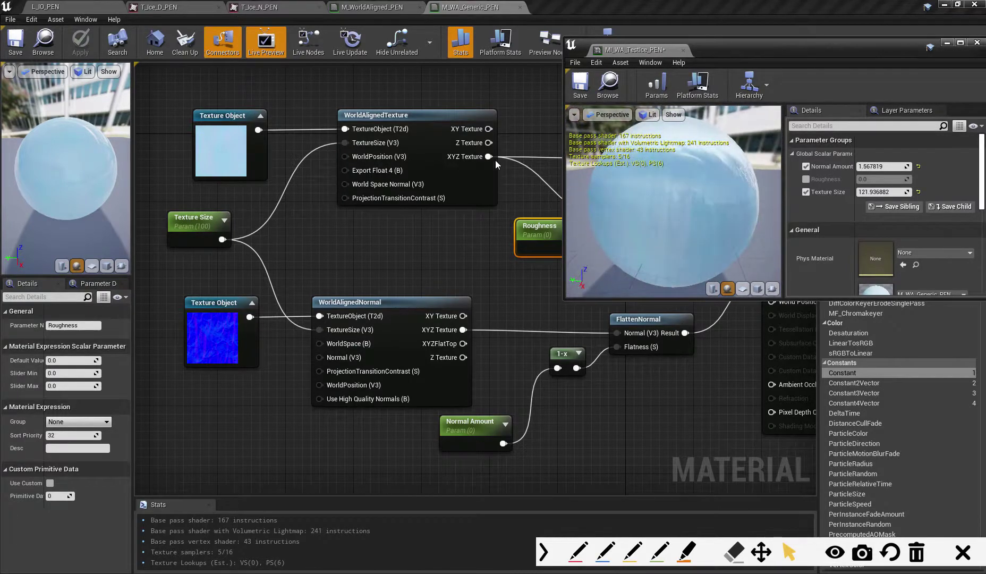
Bring up the L_IO_PEN level and override Roughness in MI_WA_TestIce_PEN with about 0.24
click(75, 10)
click(806, 179)
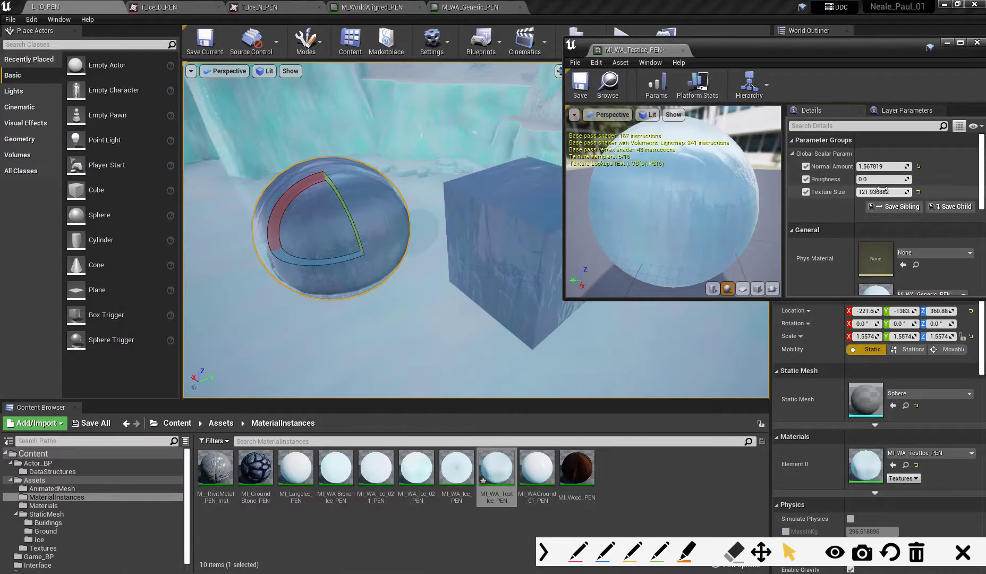
mouse_move(881, 179)
mouse_down()
mouse_move(862, 179)
mouse_move(892, 179)
mouse_move(868, 179)
mouse_up()
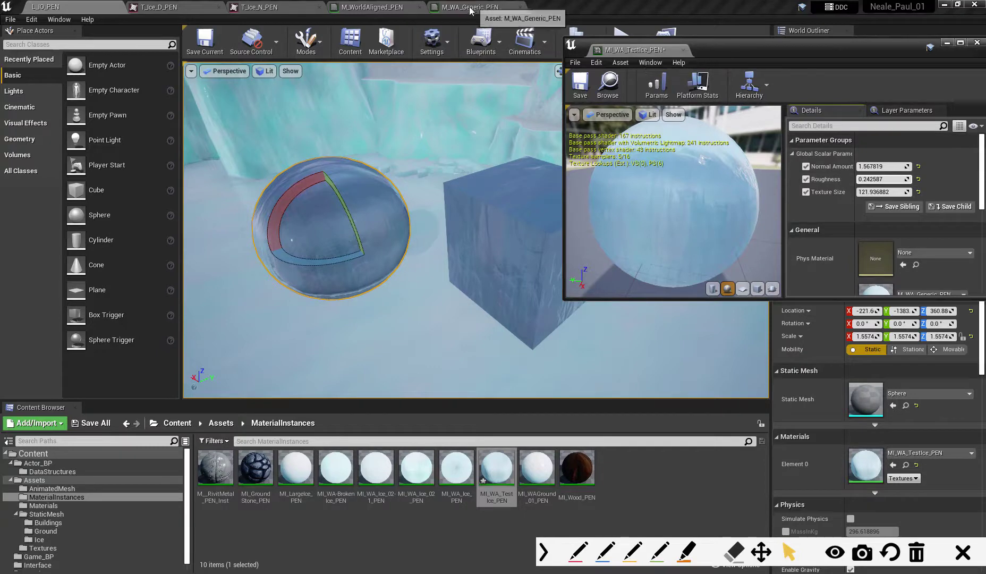
Examine the Diffuse texture parameter and its WorldAlignedTexture wiring in the M_WorldAligned_PEN graph for reference
click(376, 7)
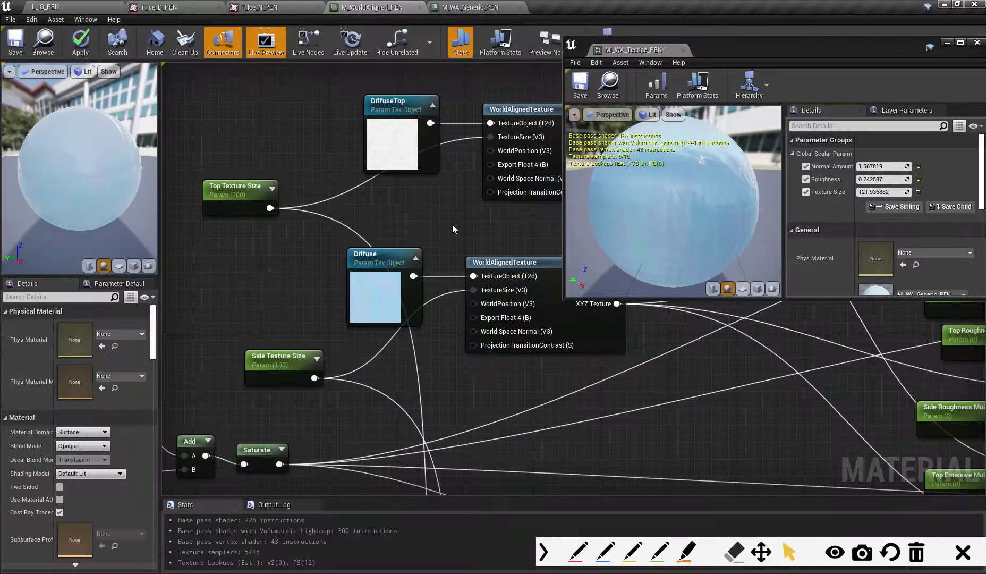
click(387, 255)
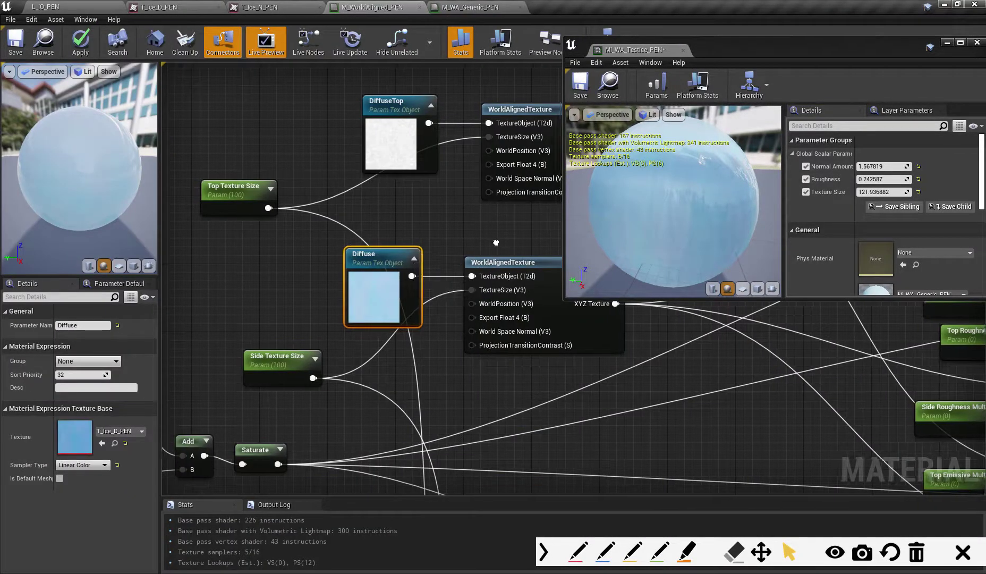
right_drag(496, 243, 309, 218)
Dock the MI_WA_TestIce_PEN editor with the other asset editors again and return to M_WA_Generic_PEN
drag(636, 52, 616, 6)
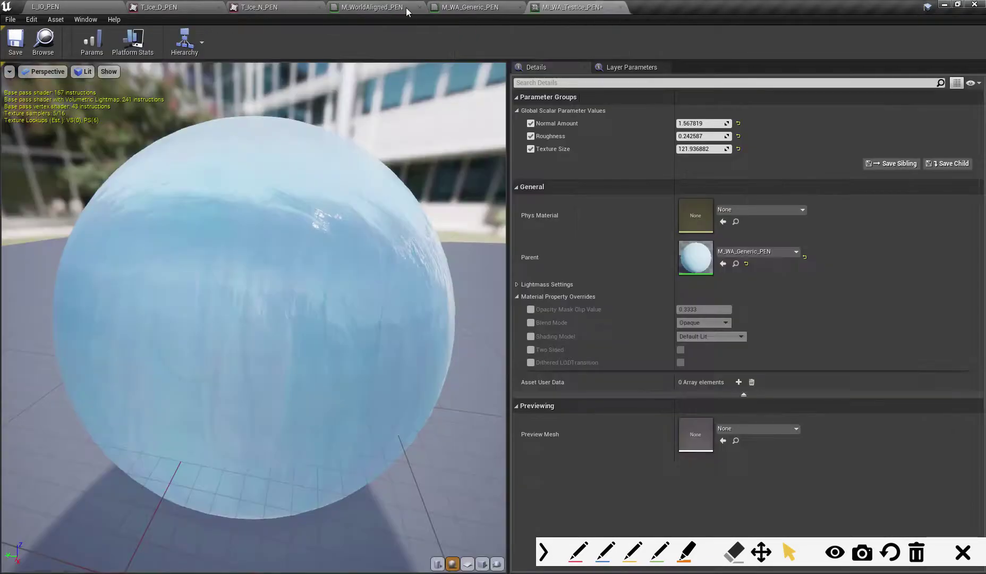
click(403, 8)
click(472, 7)
Set the Roughness parameter's Slider Max to 1 and its Default Value to 1
right_drag(640, 253, 688, 228)
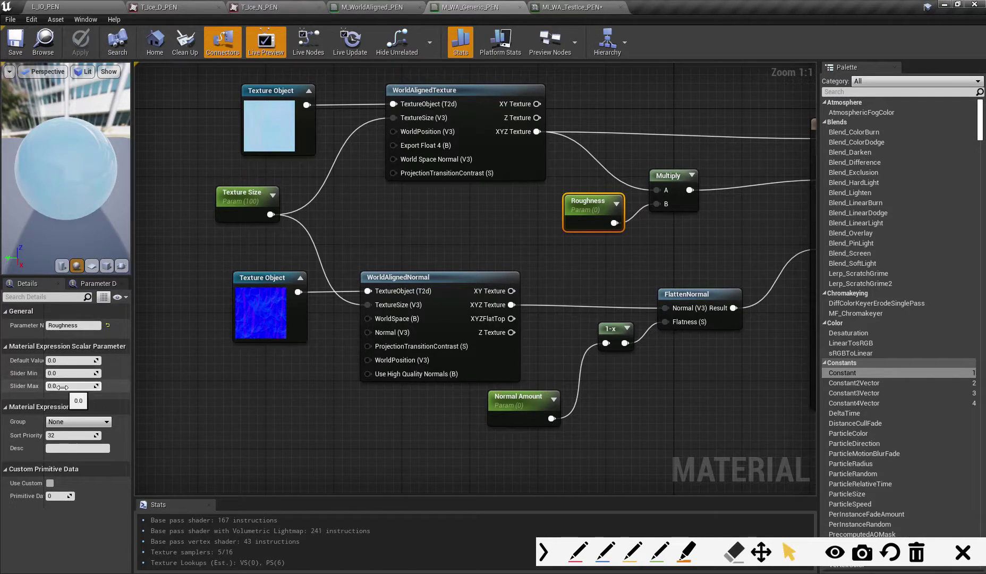
click(64, 385)
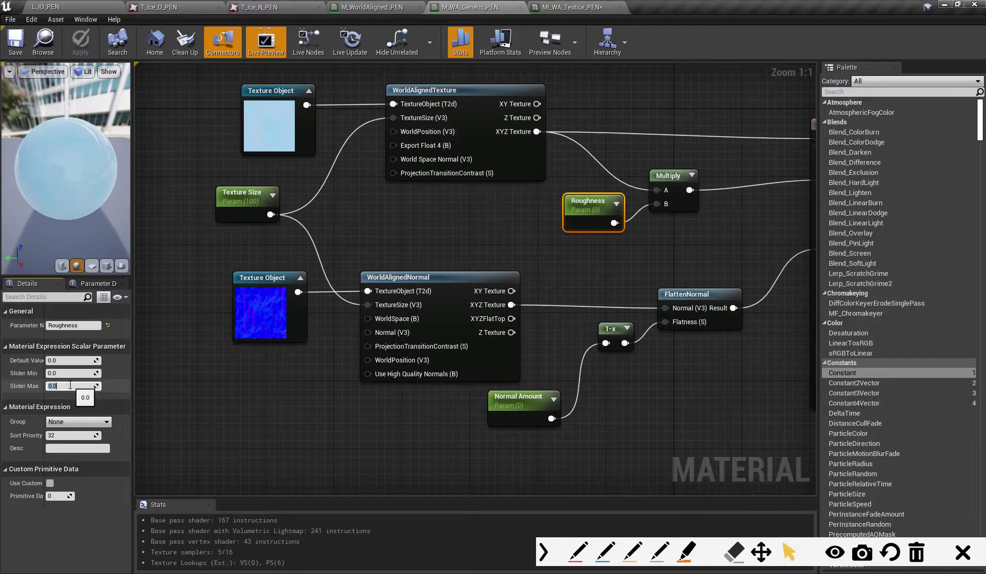
text(1)
key(Return)
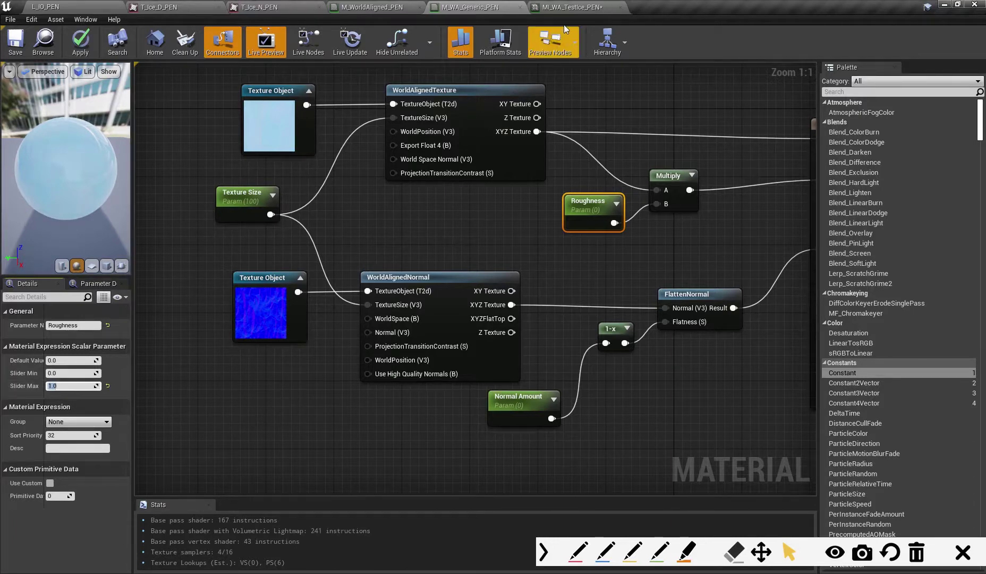
click(509, 236)
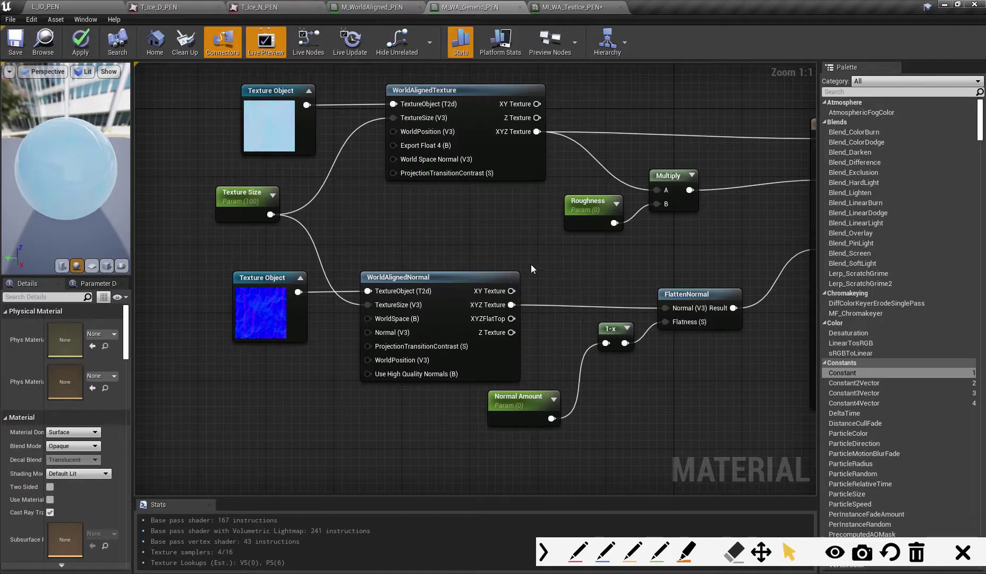
click(582, 203)
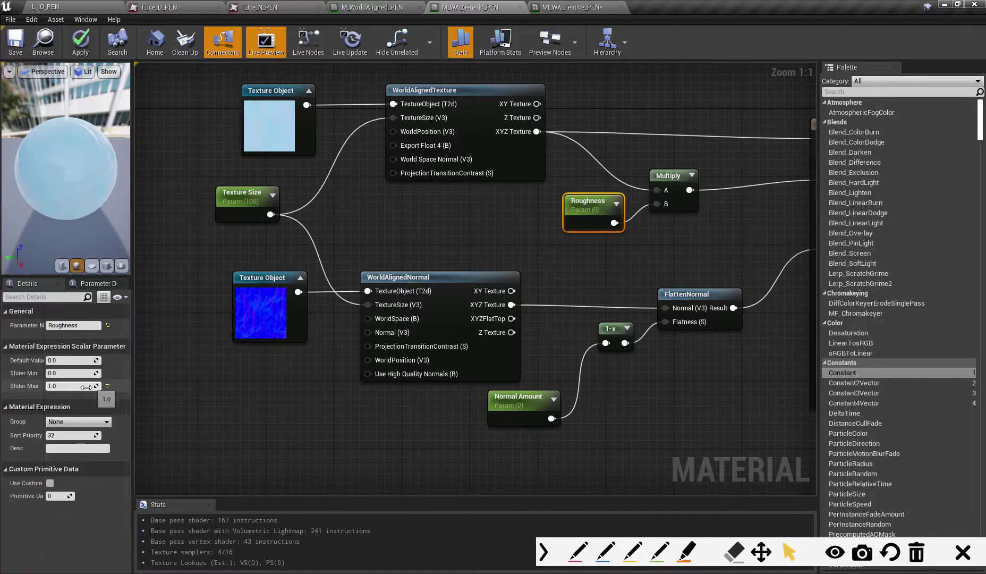
click(70, 360)
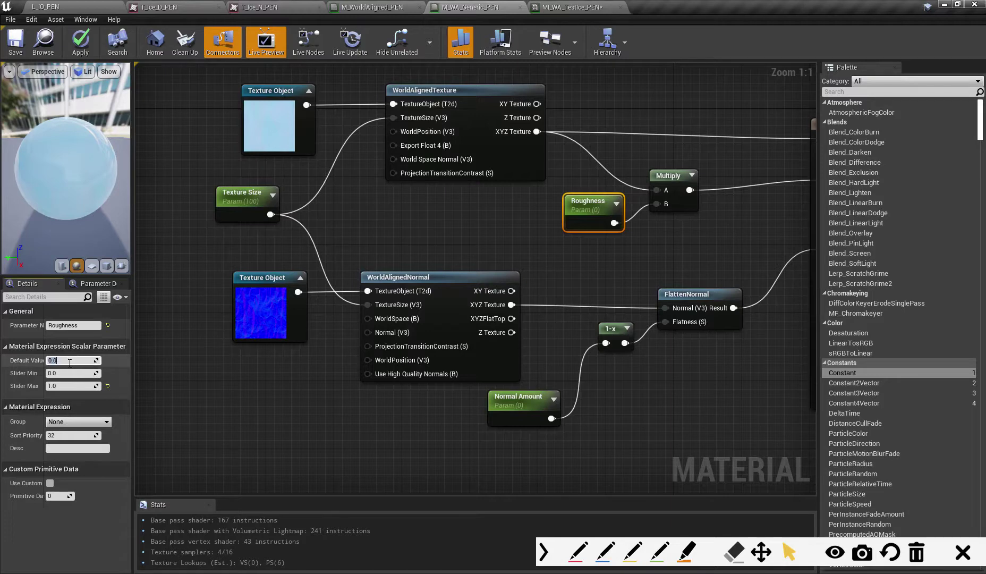
text(1)
key(Return)
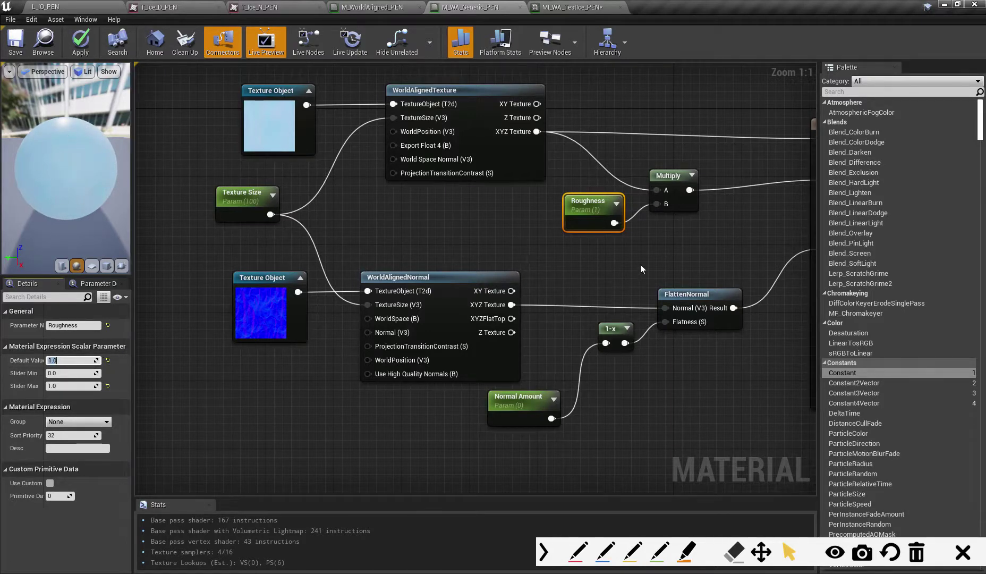
Move the Roughness parameter node slightly up and left so it lines up with Multiply's B input
right_drag(610, 276, 542, 276)
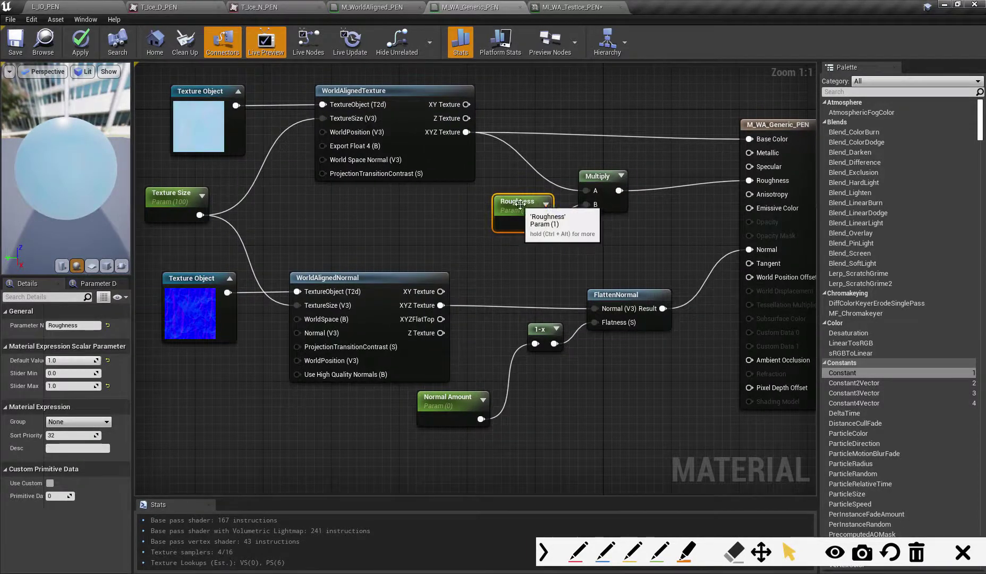
drag(517, 199, 501, 200)
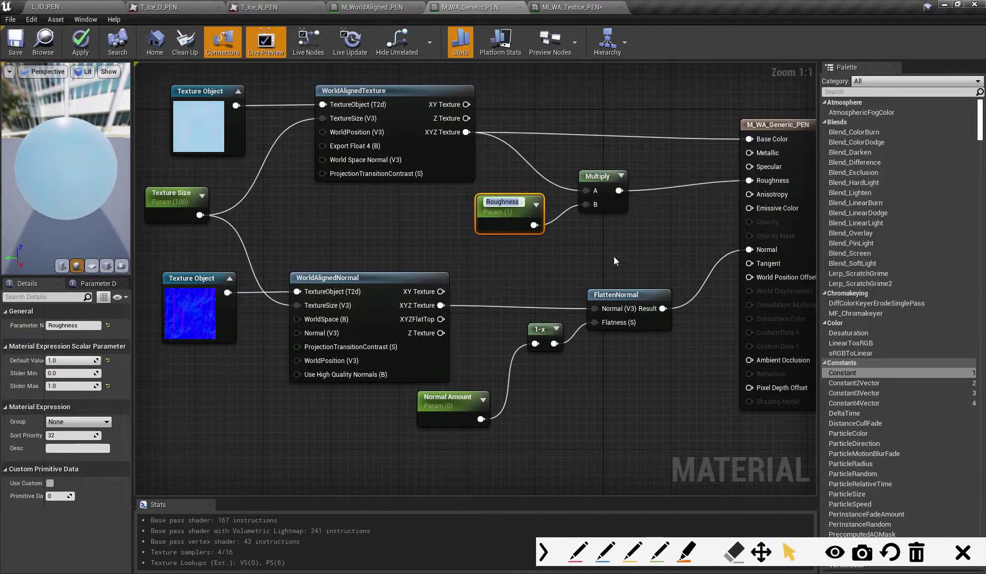
right_drag(610, 265, 599, 256)
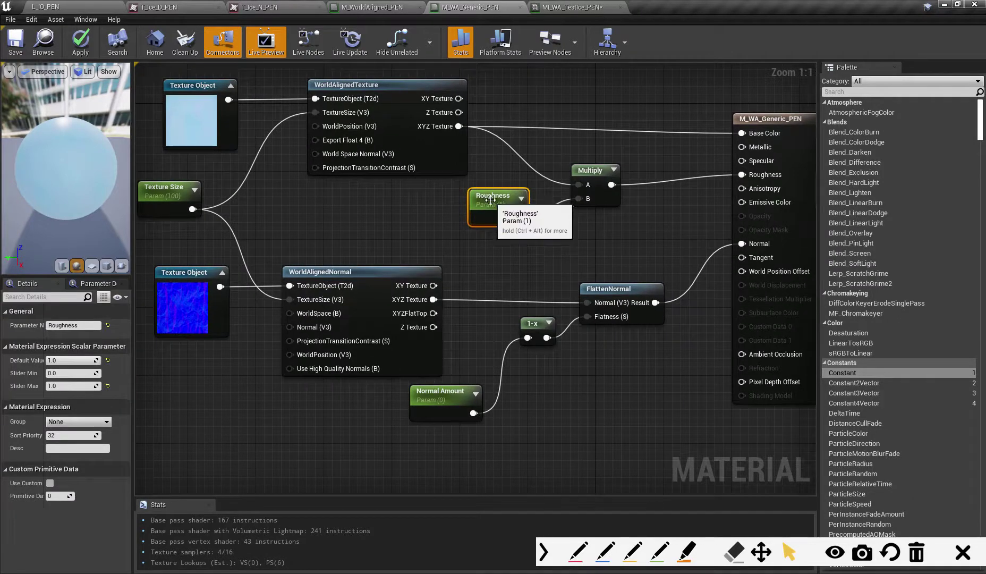
drag(499, 192, 490, 183)
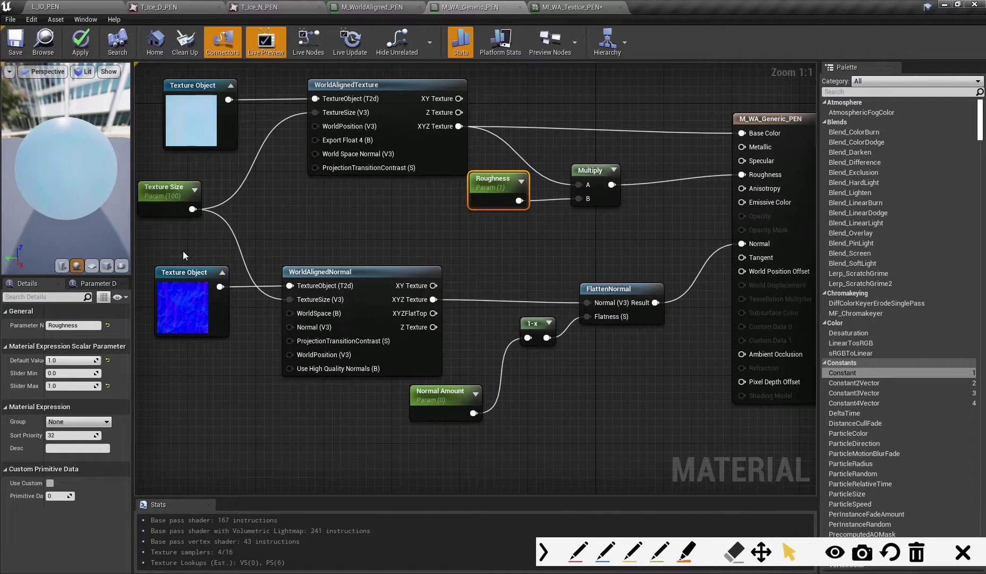
Move the normal-map node group, from its Texture Object through FlattenNormal, down and slightly left to free space below Multiply
drag(184, 255, 664, 404)
drag(638, 290, 613, 349)
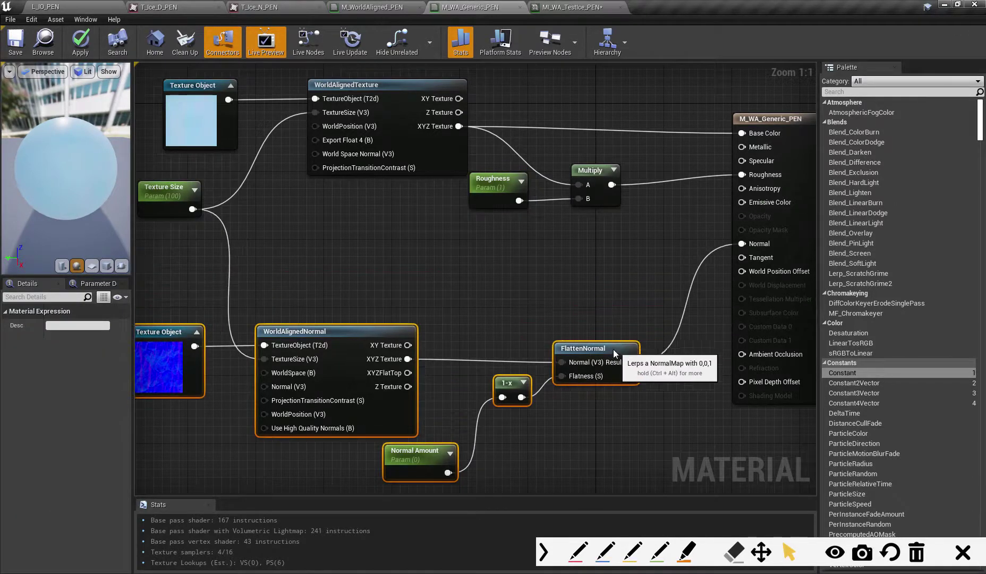
right_drag(629, 267, 658, 306)
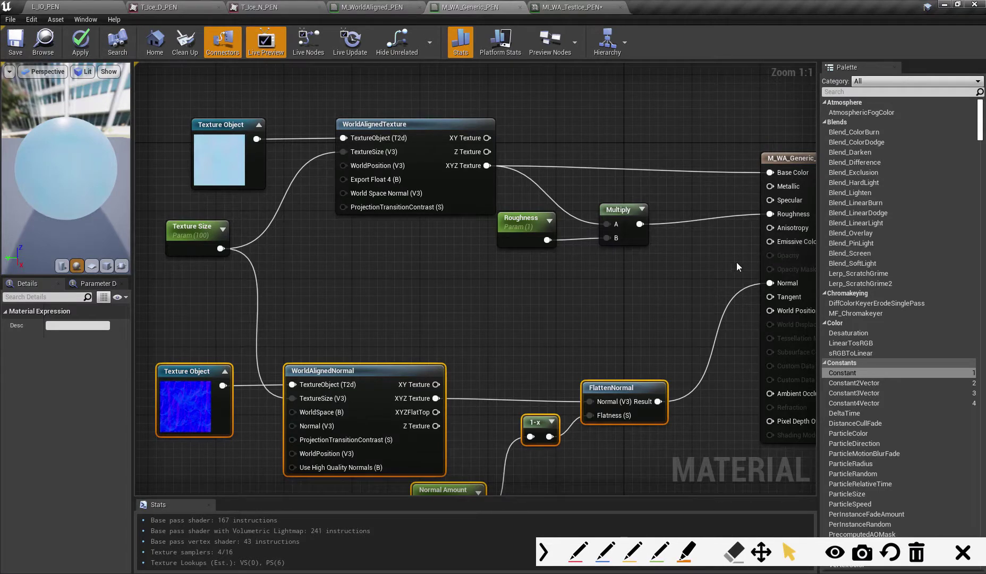
drag(548, 257, 629, 227)
click(590, 282)
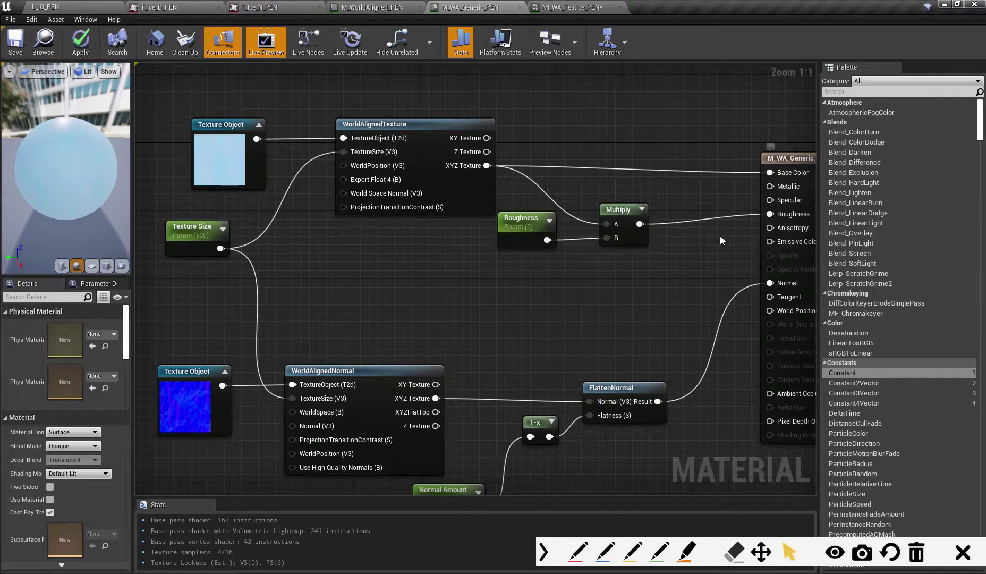
Add a second Multiply node below the first, feeding XYZ Texture into A and its result into Emissive Color
click(624, 273)
drag(625, 273, 603, 269)
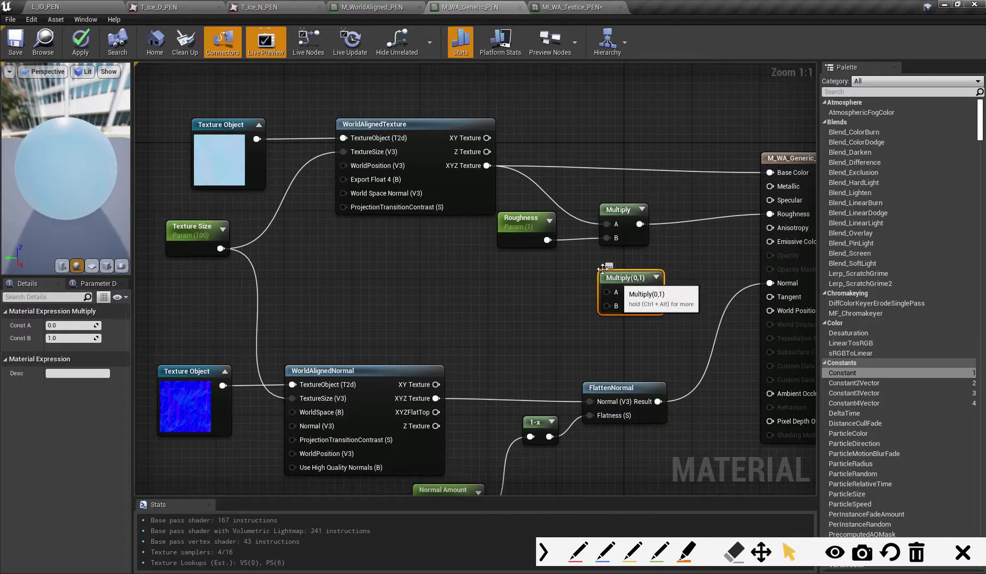
drag(488, 165, 775, 246)
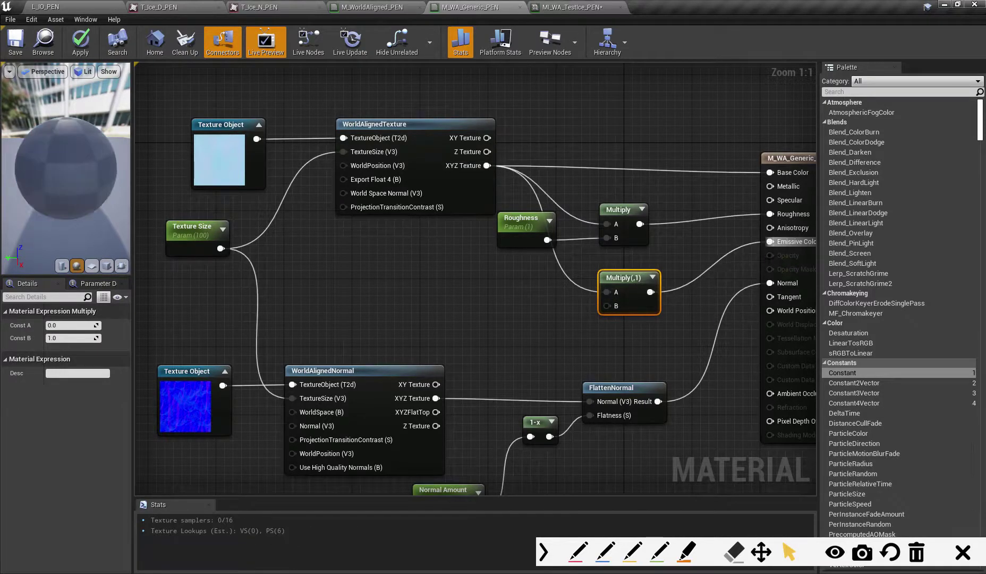
Add a constant wired to the second Multiply's B input, convert it to a parameter named Emissive and nudge it left
click(507, 302)
drag(526, 324, 534, 305)
right_click(533, 304)
click(568, 349)
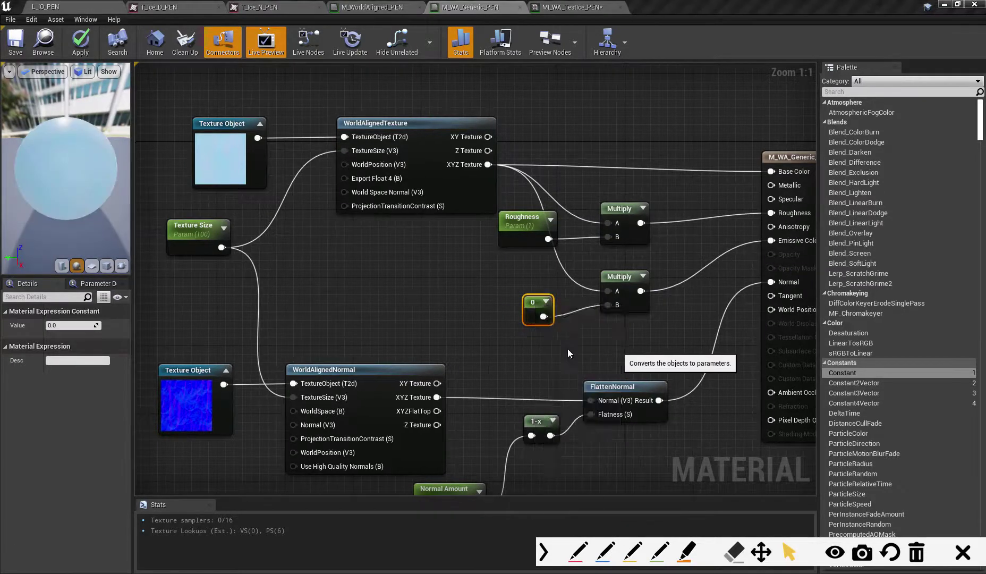
text(E)
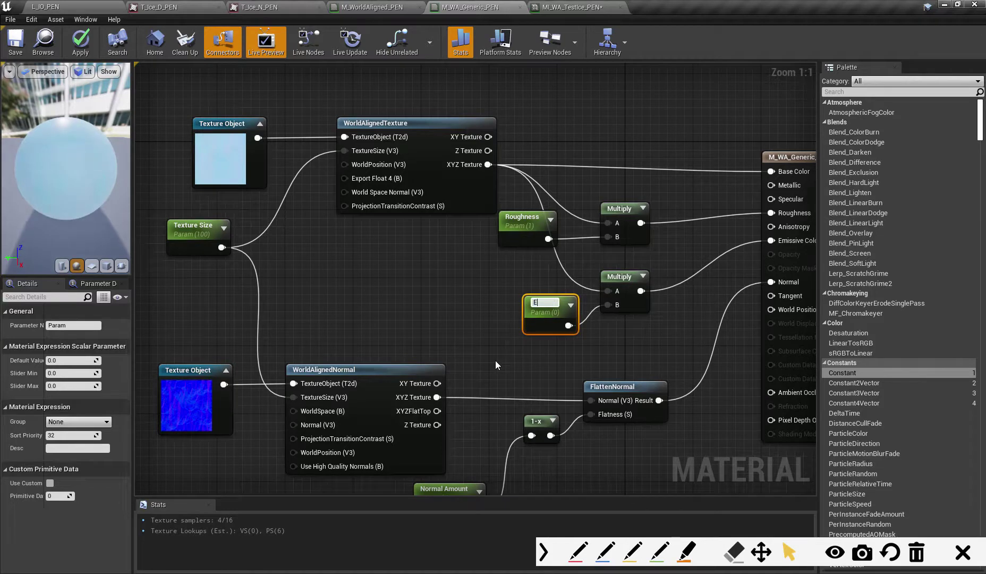
text(missive)
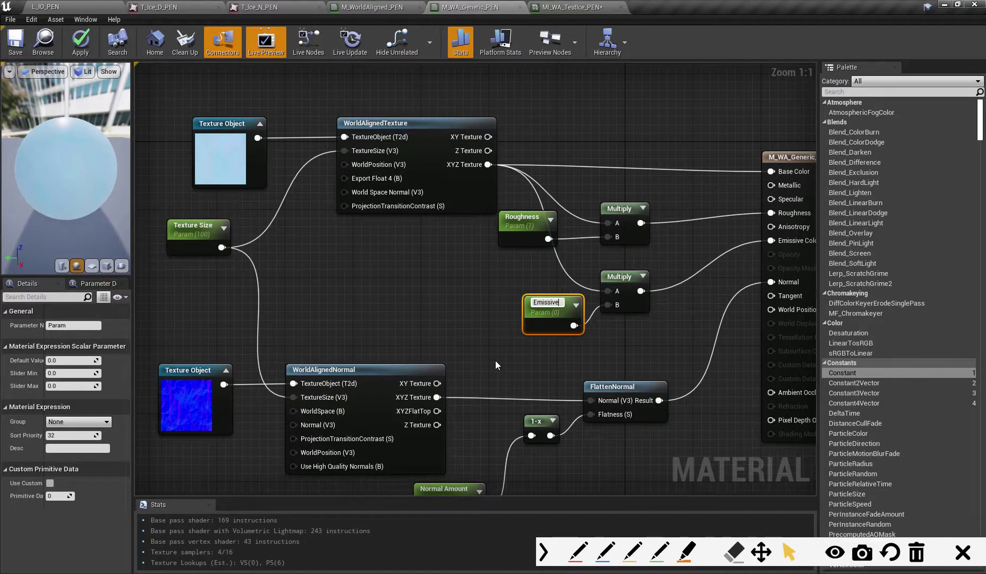
key(Return)
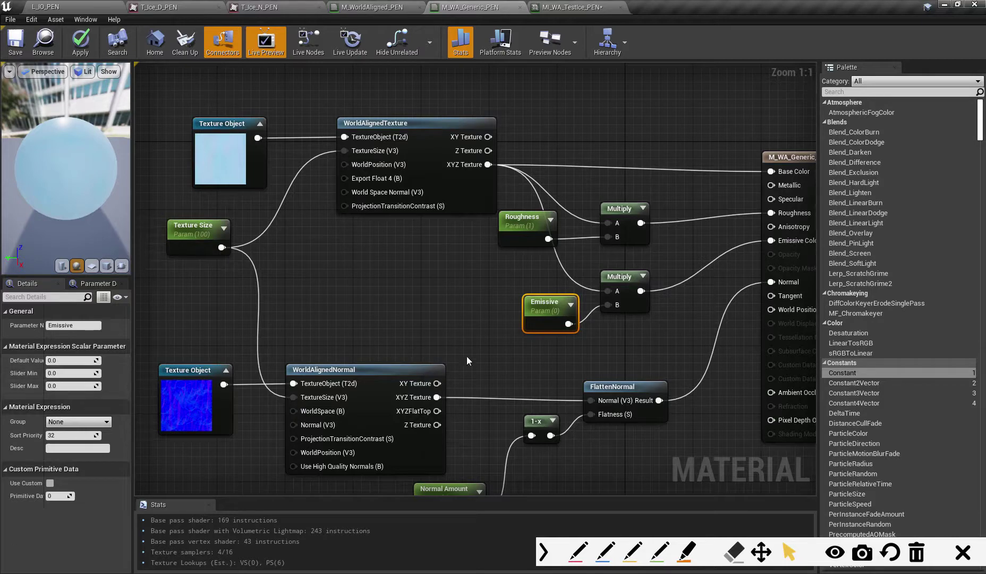
drag(538, 303, 530, 302)
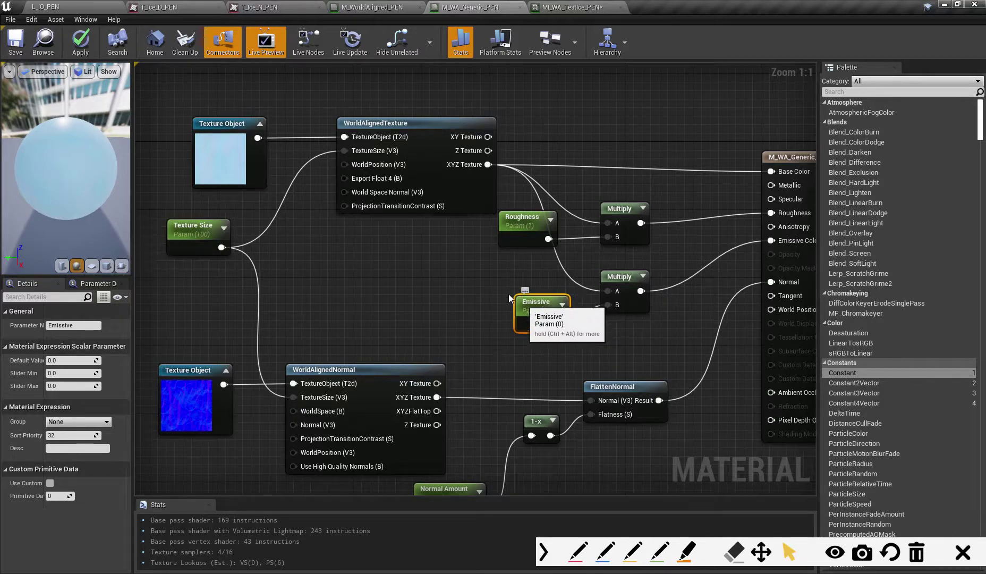
Apply the material and float the MI_WA_TestIce_PEN editor in its own window over the L_IO_PEN level
click(89, 51)
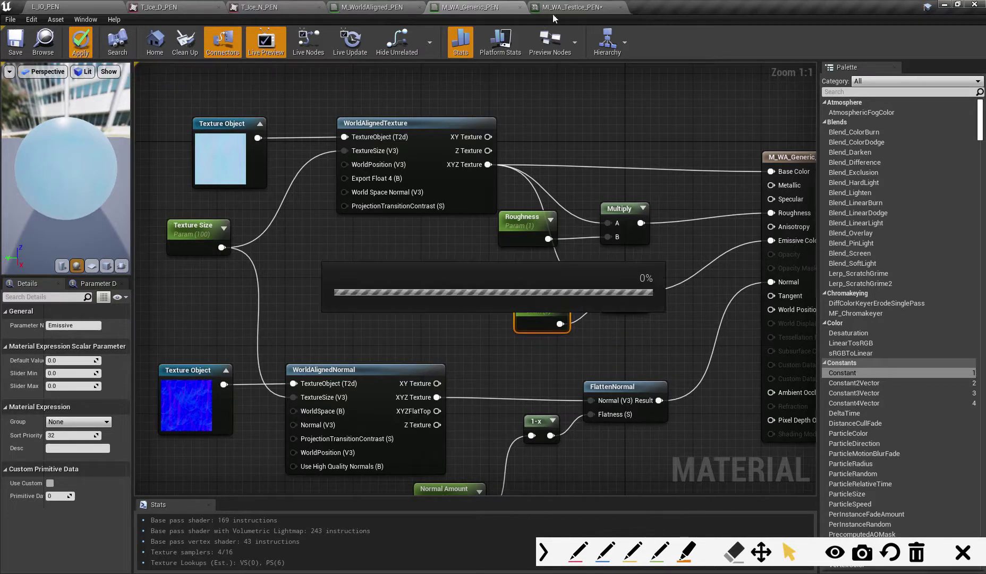
drag(553, 10, 604, 50)
click(75, 10)
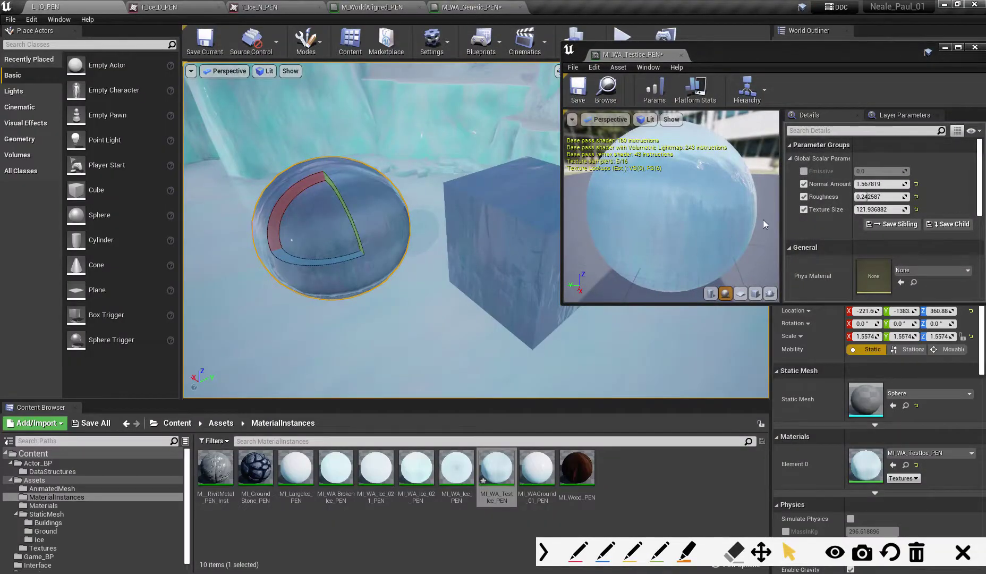
Enable the Emissive override in MI_WA_TestIce_PEN, set it to about 0.37 and inspect the sphere in the level
click(804, 171)
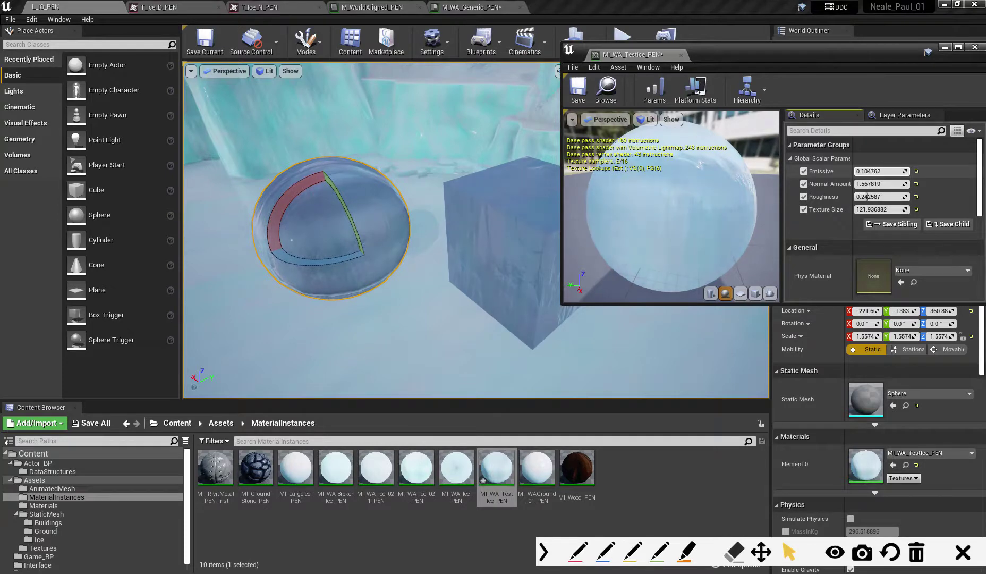
drag(860, 171, 875, 171)
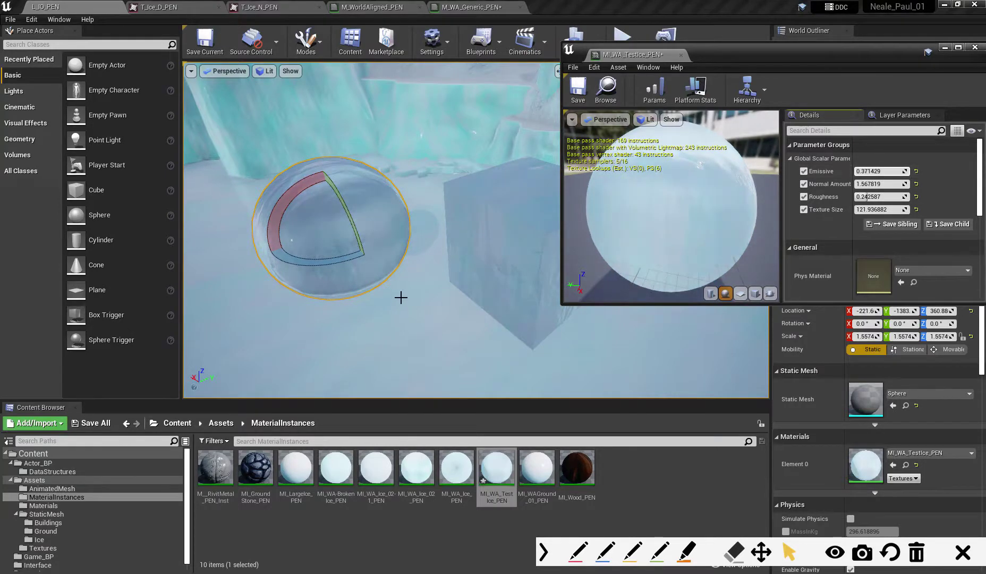
alt+drag(401, 297, 405, 268)
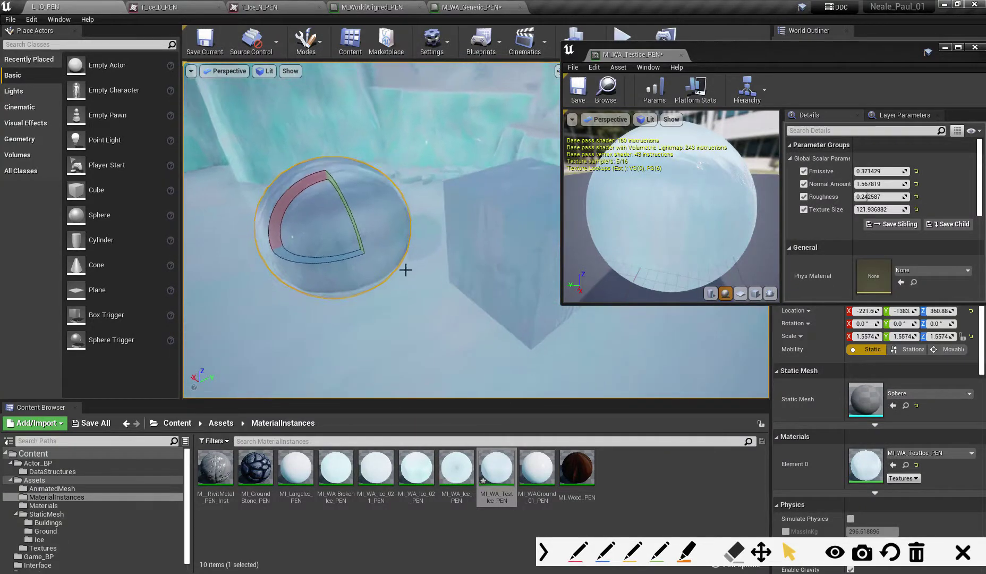
drag(733, 51, 718, 67)
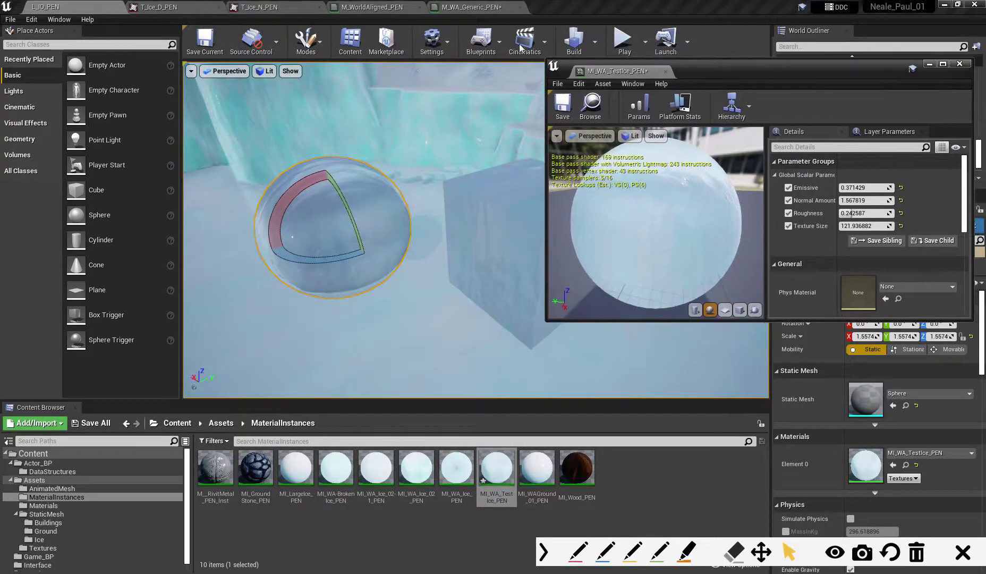
Back in the M_WA_Generic_PEN graph, move the diffuse Texture Object, Texture Size and WorldAlignedTexture nodes left to make room
click(457, 8)
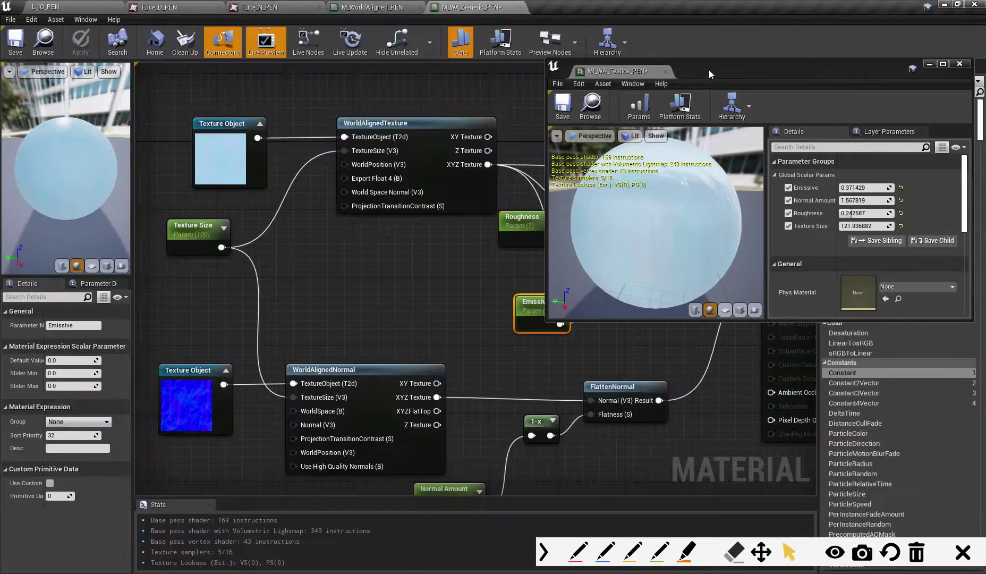
drag(709, 69, 966, 131)
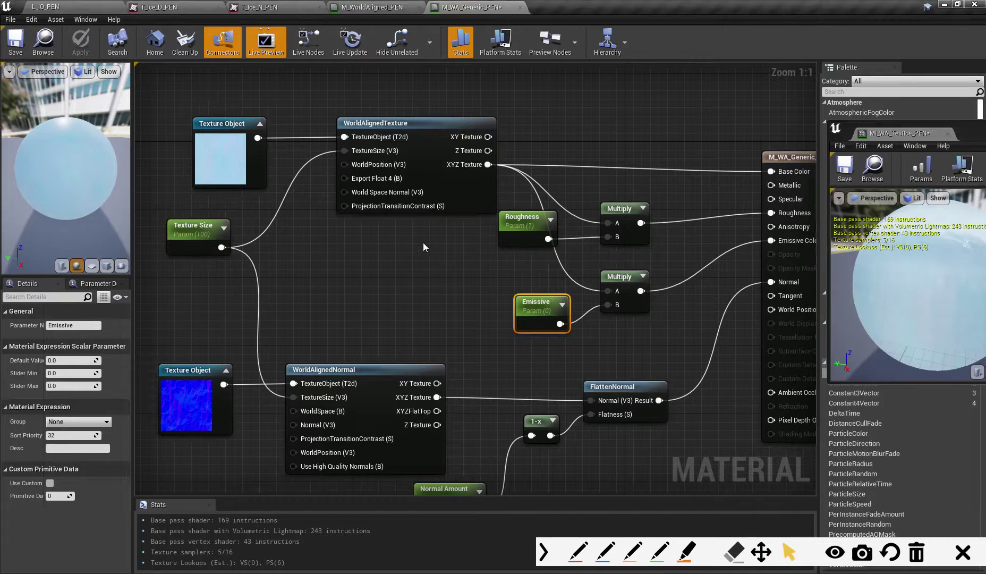
drag(417, 136, 400, 135)
right_drag(350, 297, 454, 325)
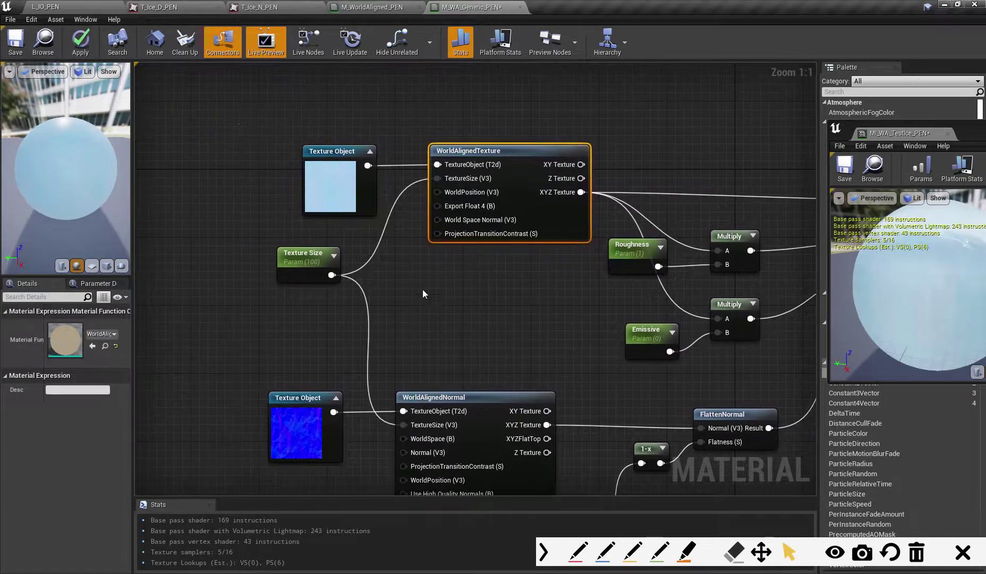
drag(213, 125, 491, 273)
drag(485, 150, 323, 143)
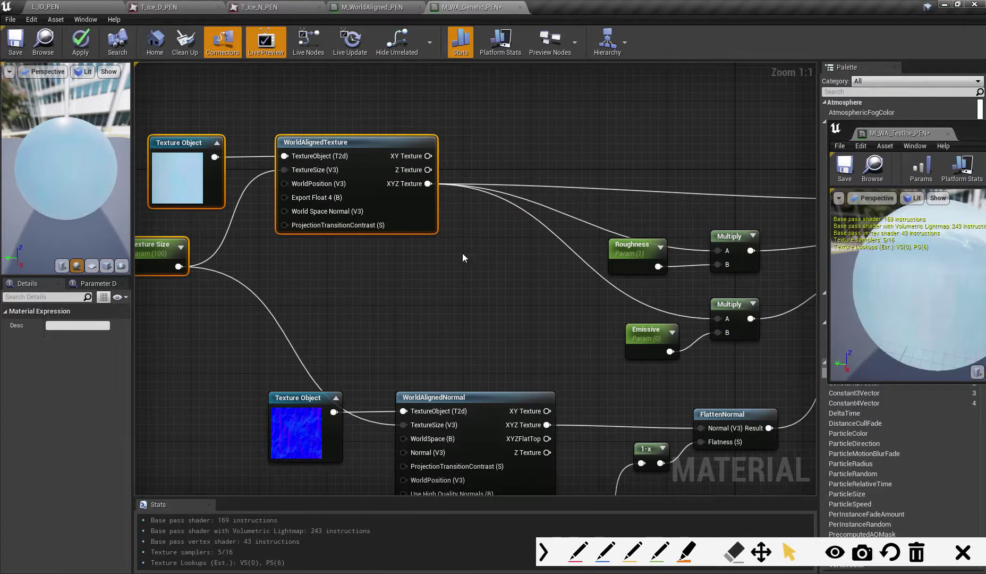
Add a CheapContrast node after WorldAlignedTexture and connect XYZ Texture to its In input
right_drag(536, 154, 541, 157)
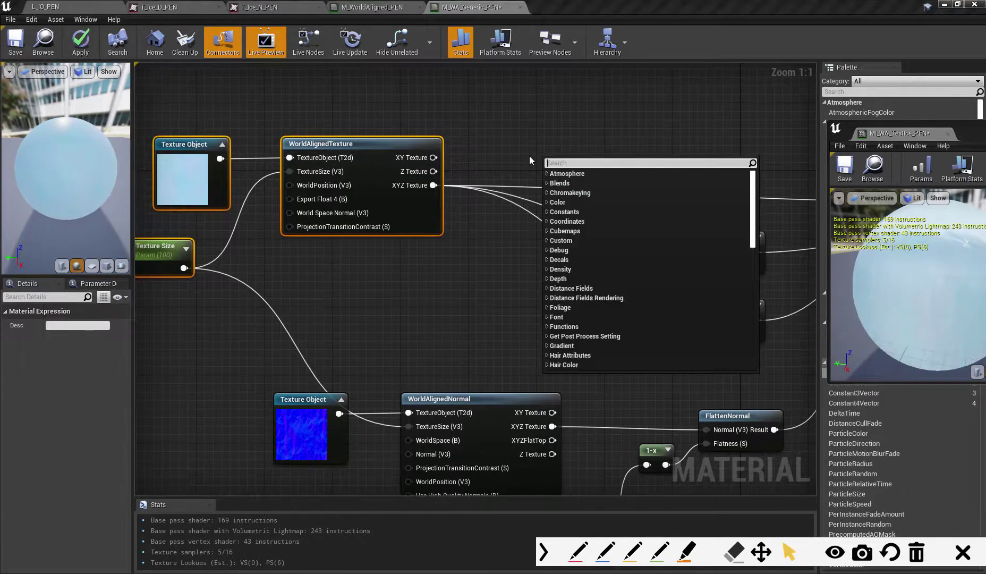
text(con)
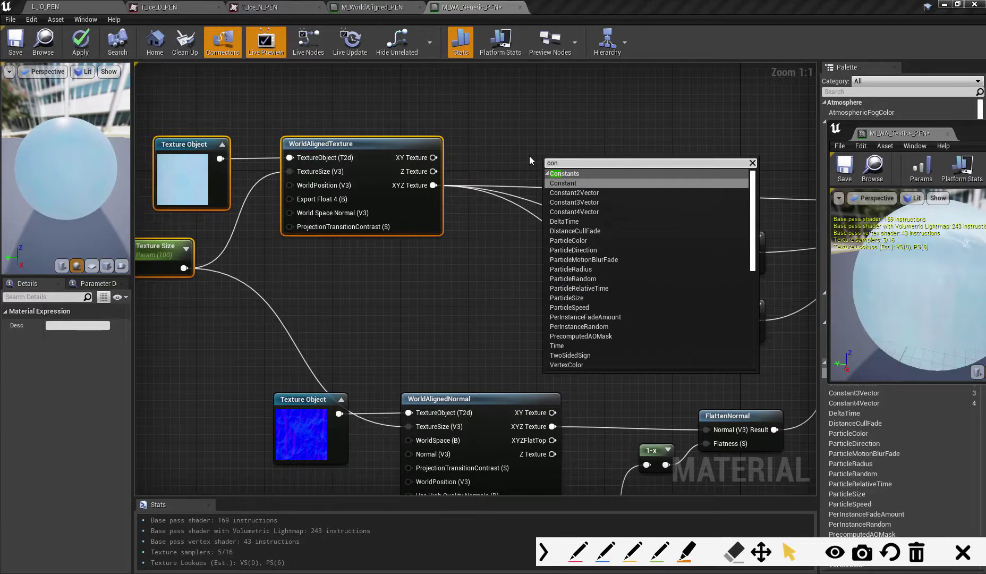
text(tr)
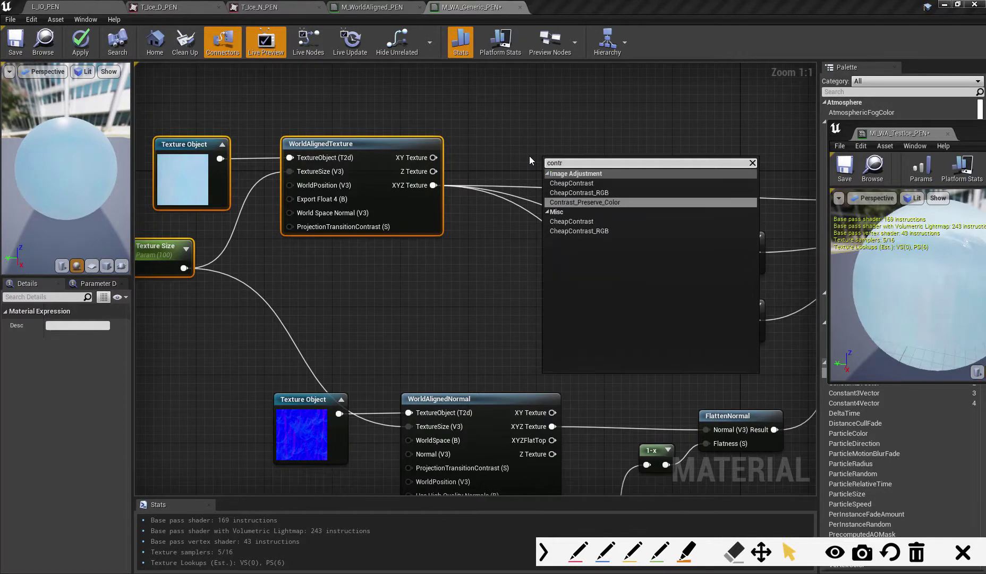
click(576, 184)
drag(434, 185, 511, 183)
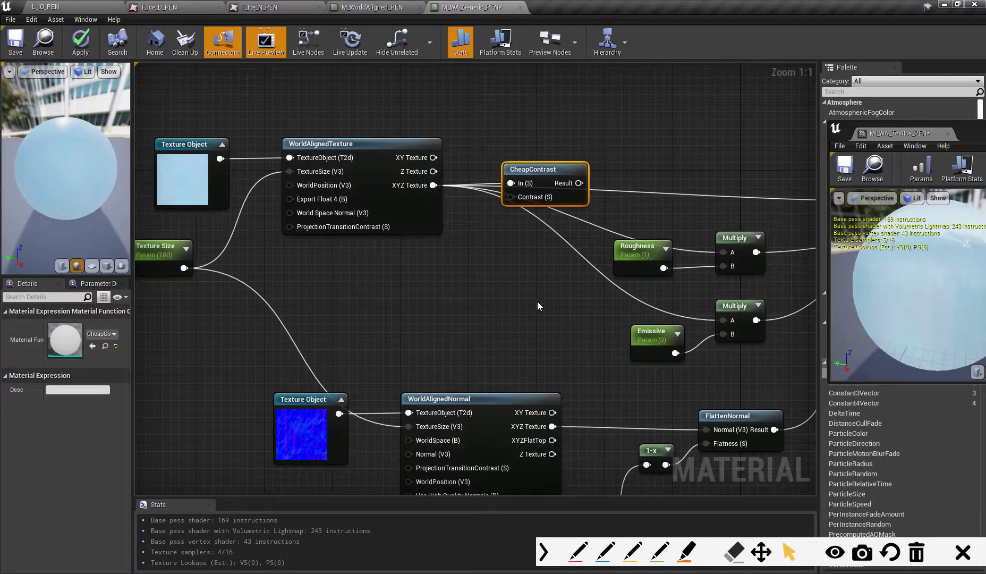
right_drag(538, 306, 340, 290)
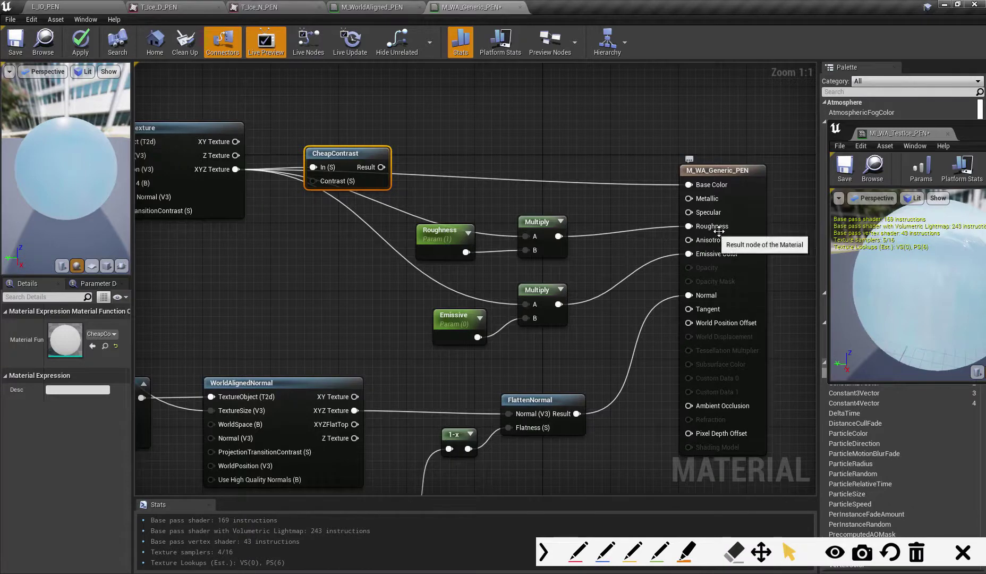
Connect CheapContrast's Result to both Multiply A inputs and Base Color, and shift the node slightly down and right
drag(382, 167, 532, 237)
drag(381, 166, 525, 303)
drag(381, 166, 688, 185)
drag(375, 155, 392, 164)
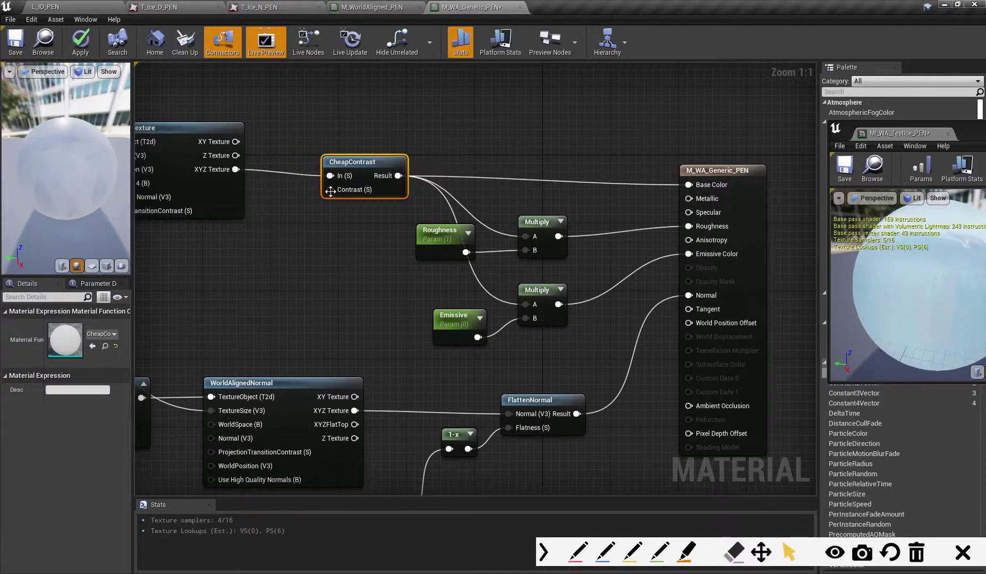
Add a constant, convert it to a parameter named Contrast and connect it to CheapContrast's Contrast input
click(252, 252)
click(248, 234)
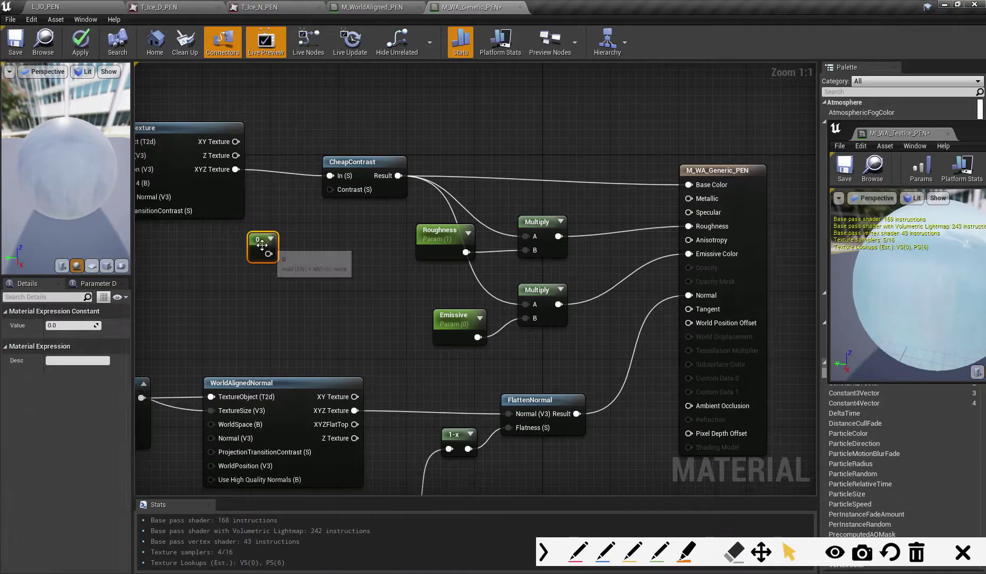
right_click(260, 242)
click(297, 285)
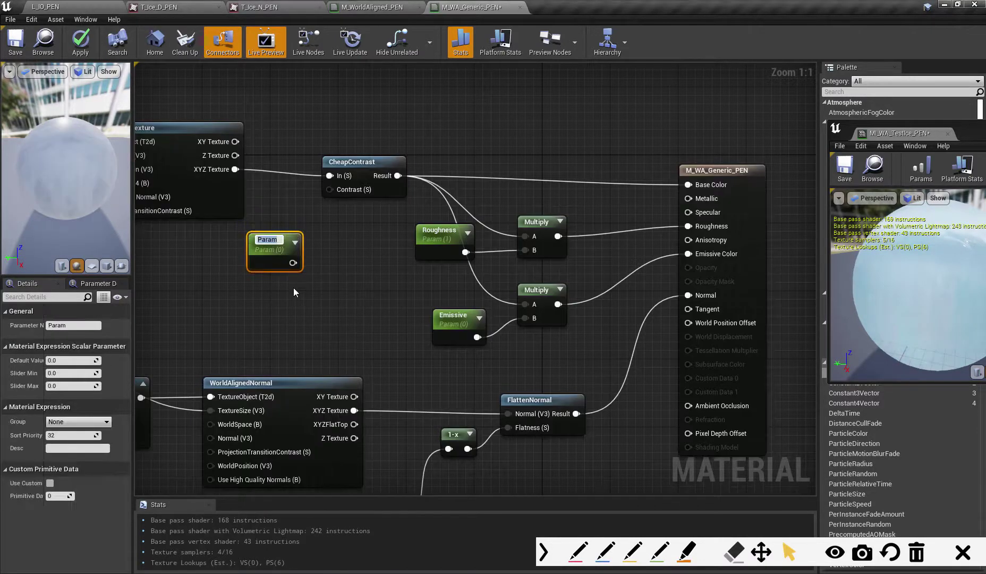
text(Contrast)
key(Return)
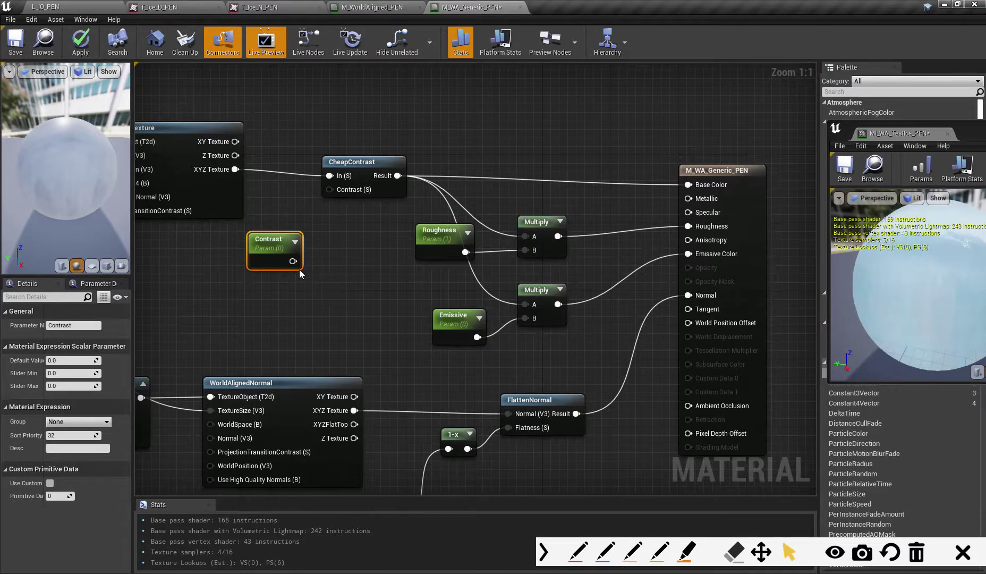
drag(293, 261, 330, 189)
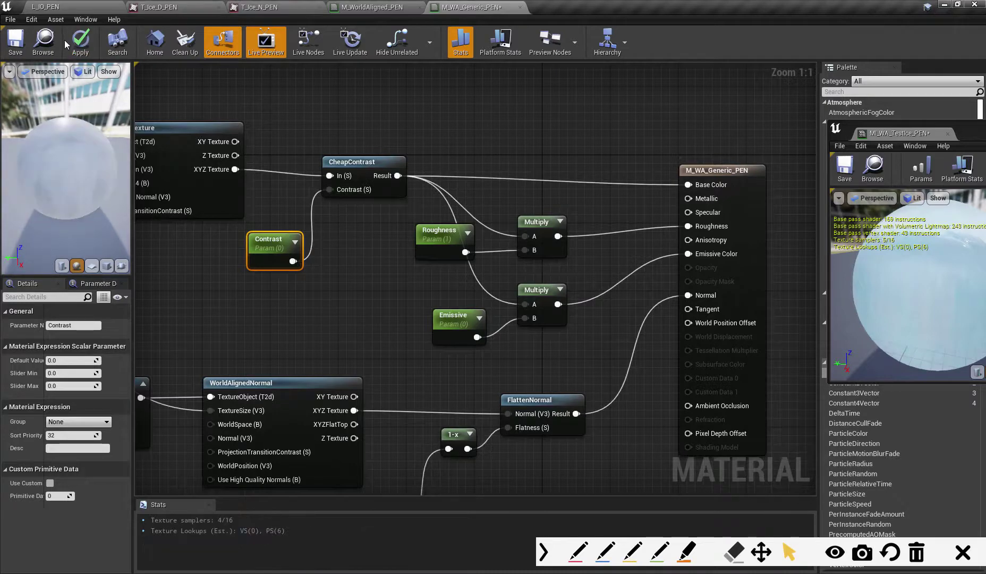
With the level in view, enable the Contrast override in MI_WA_TestIce_PEN and set it to about 0.53
click(92, 7)
drag(975, 137, 699, 136)
click(820, 244)
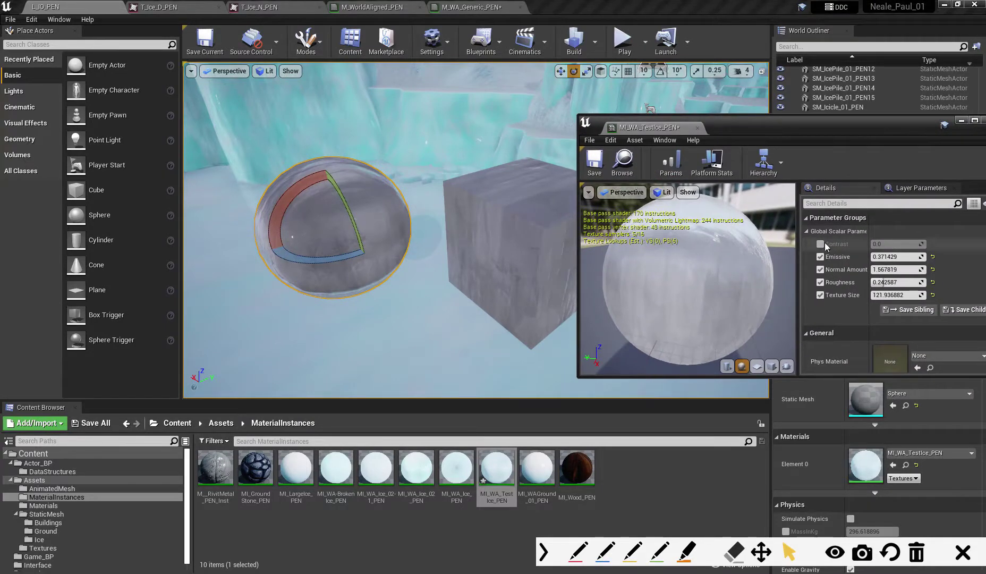
drag(887, 244, 894, 244)
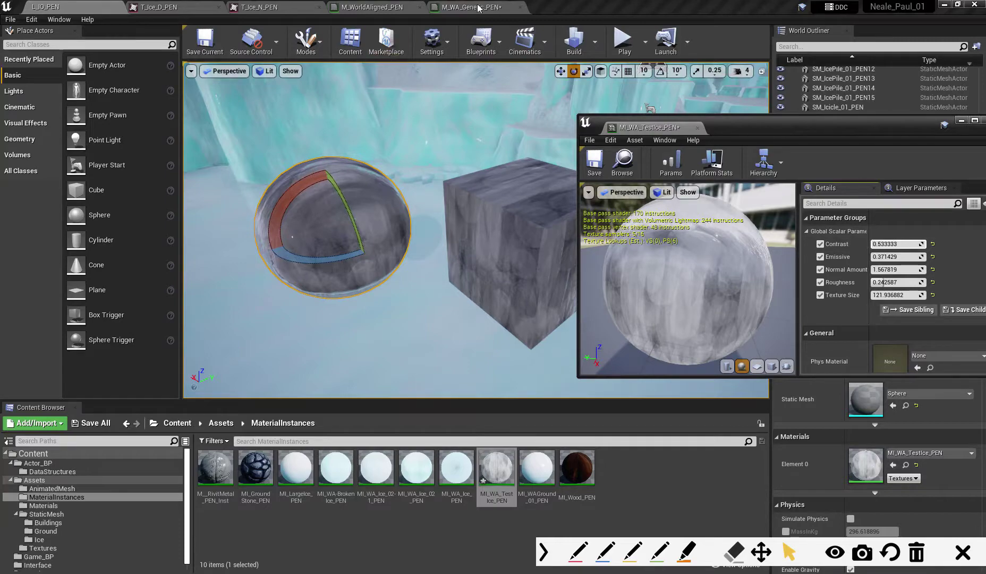
In M_WA_Generic_PEN, delete the CheapContrast node and add a CheapContrast_RGB node between WorldAlignedTexture and the material output
click(457, 8)
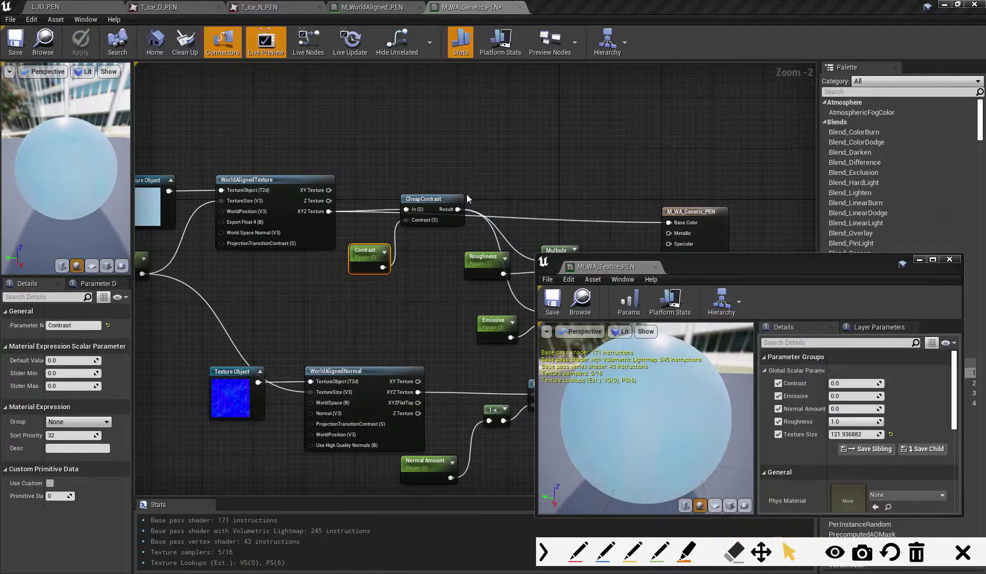
click(448, 199)
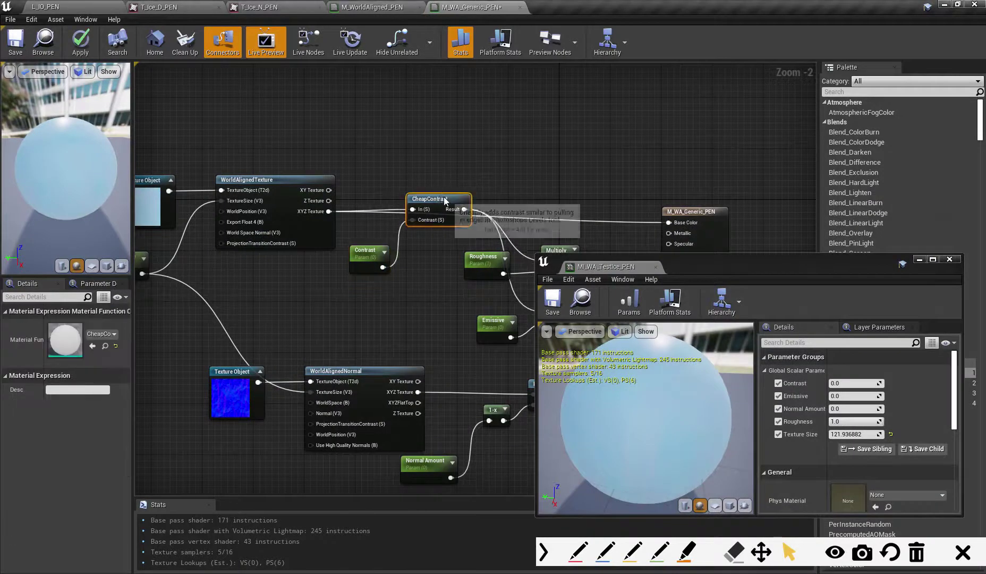
key(Delete)
right_click(454, 165)
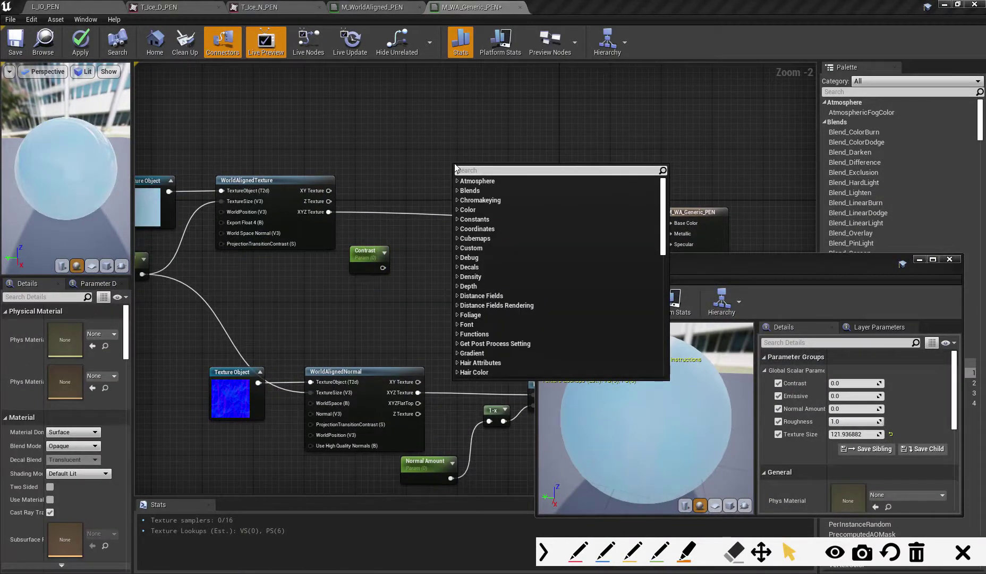
text(cheap)
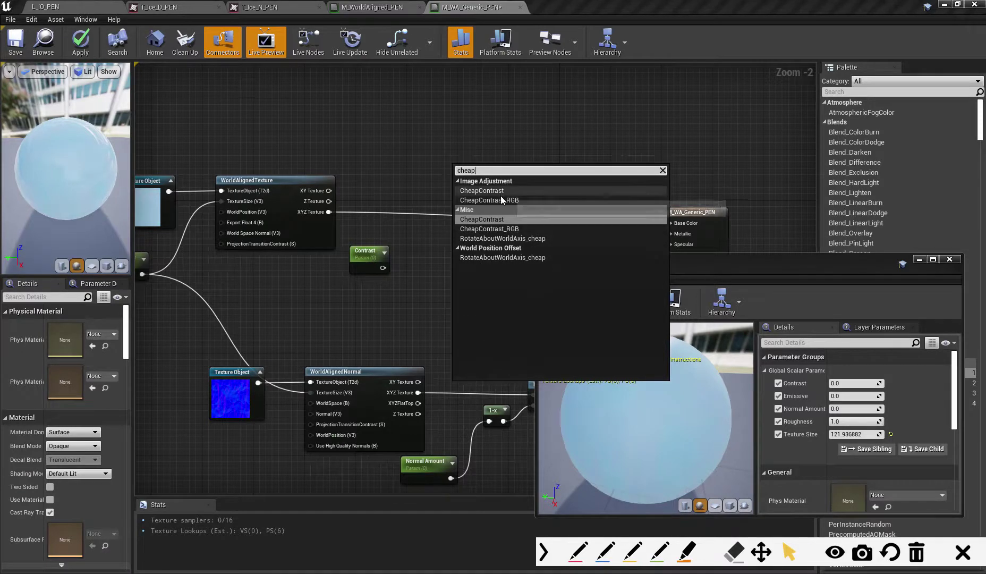
click(490, 229)
drag(479, 171, 459, 182)
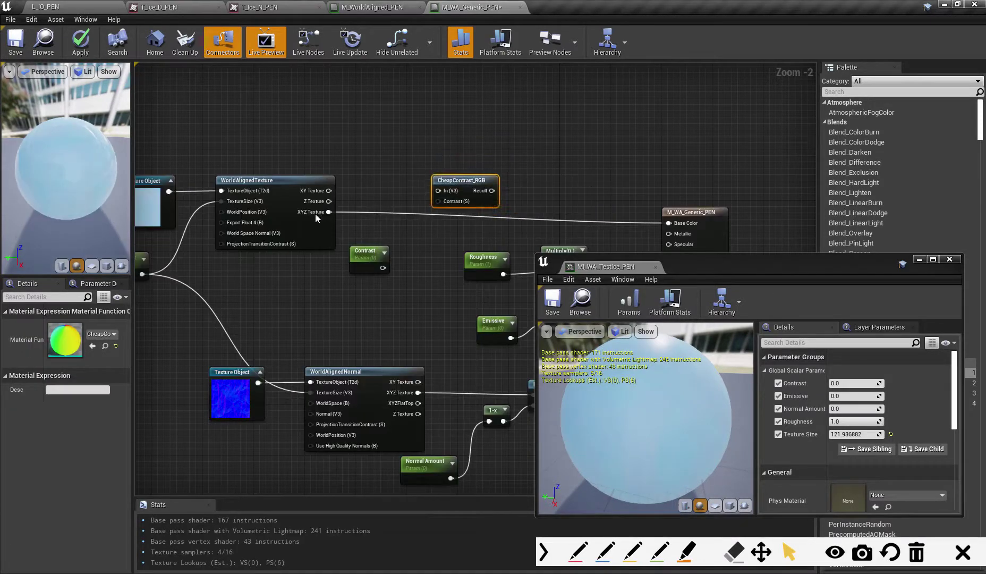
Connect XYZ Texture and the Contrast parameter to CheapContrast_RGB's In and Contrast inputs, and its Result to Base Color
drag(329, 211, 425, 200)
drag(382, 268, 669, 223)
right_drag(668, 205, 526, 150)
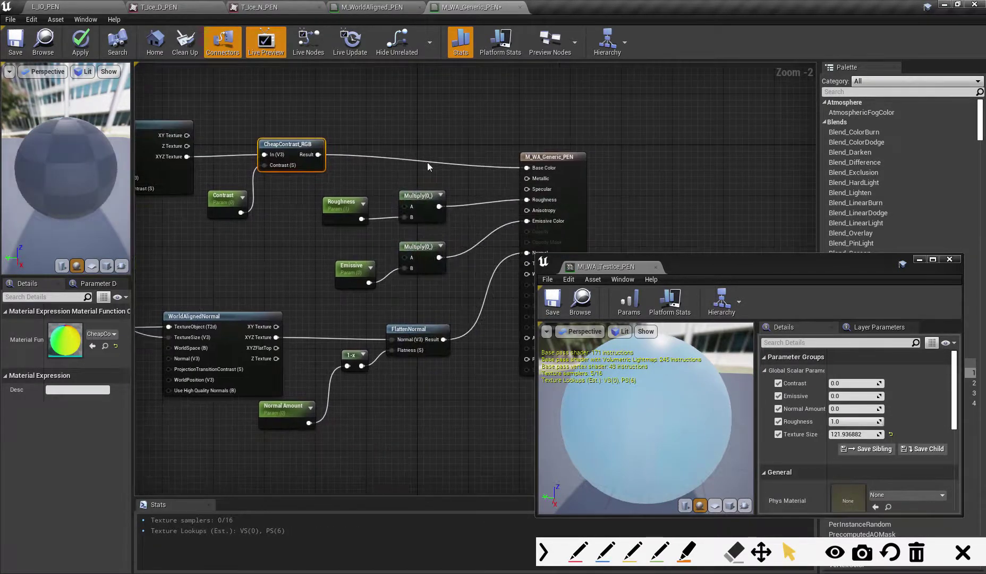
Connect CheapContrast_RGB's Result to the A inputs of the Roughness and Emissive Multiply nodes and apply the material changes
drag(318, 154, 405, 206)
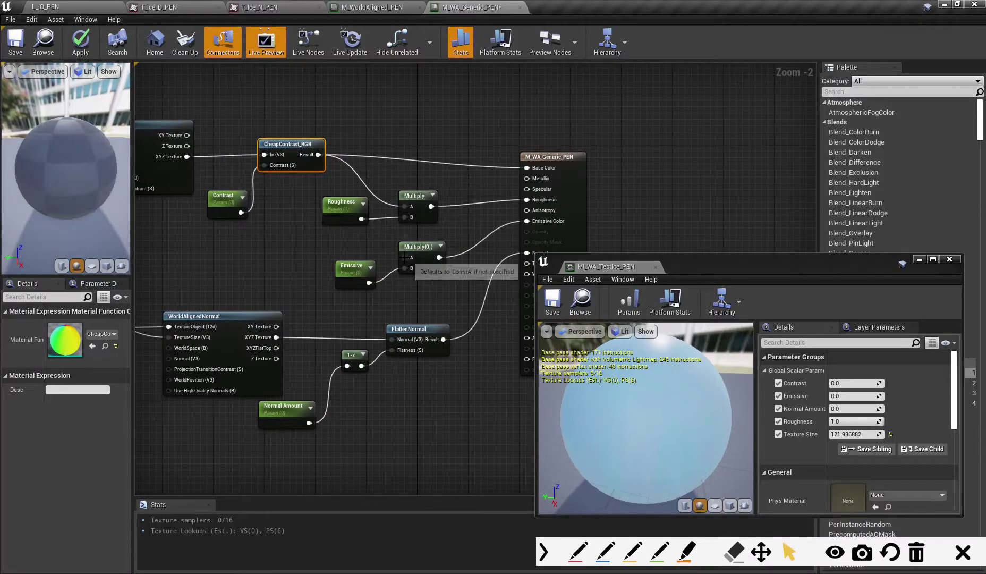
drag(318, 154, 405, 257)
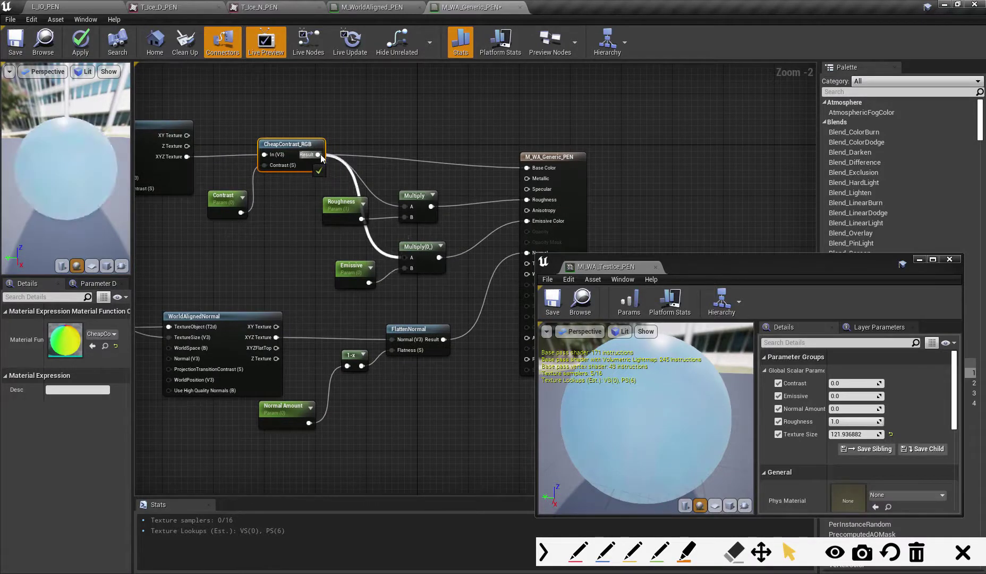
click(80, 42)
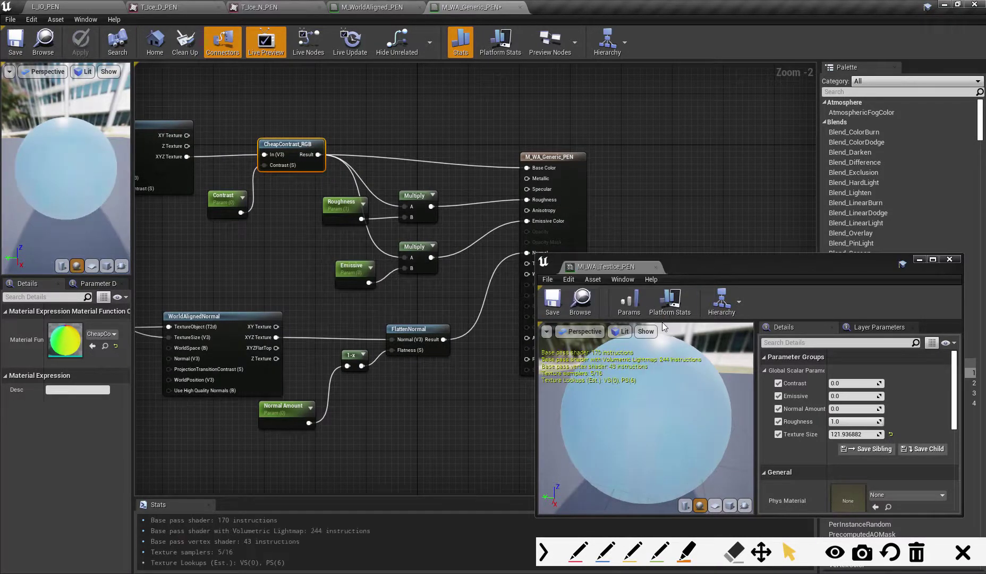
With the level in view, set MI_WA_TestIce_PEN's Contrast to about 0.51, Emissive to about 0.50, Normal Amount to about 0.76 and Roughness to 0
click(80, 7)
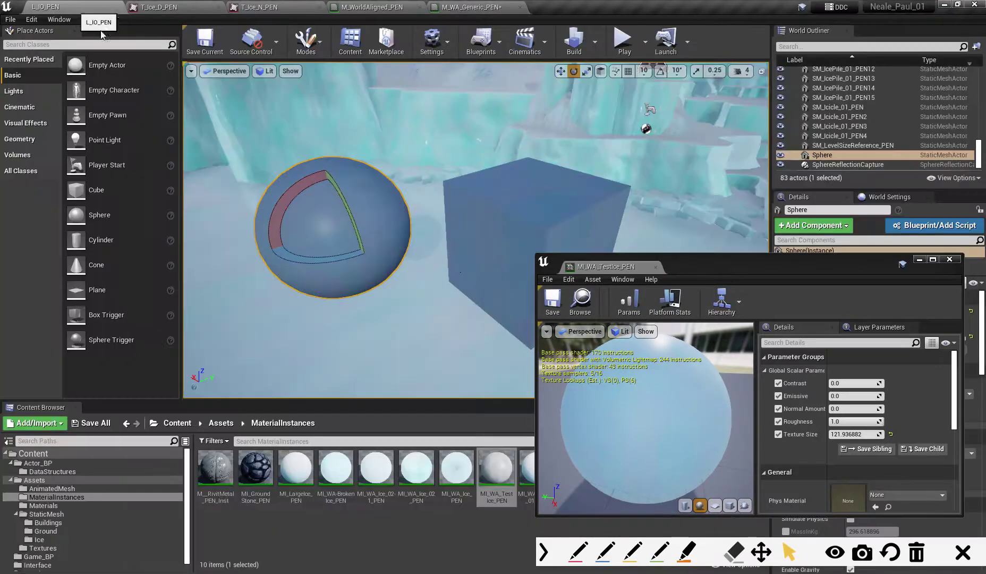
right_drag(473, 302, 488, 297)
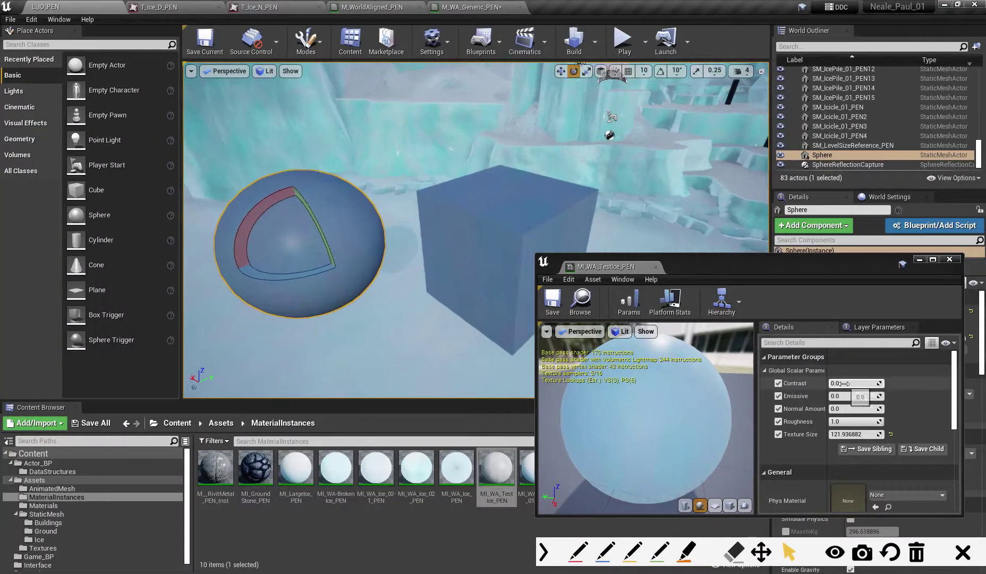
drag(851, 383, 894, 433)
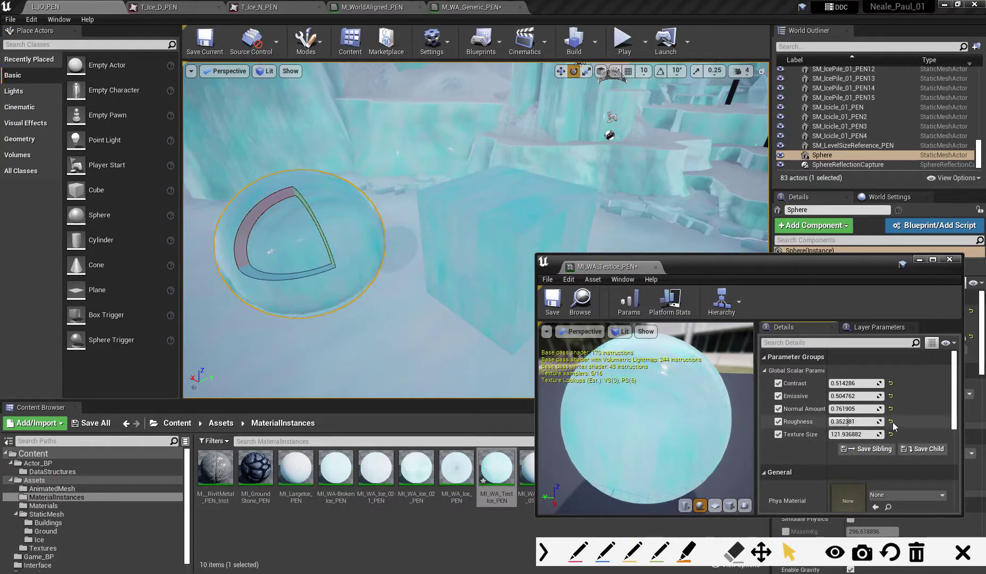
click(891, 422)
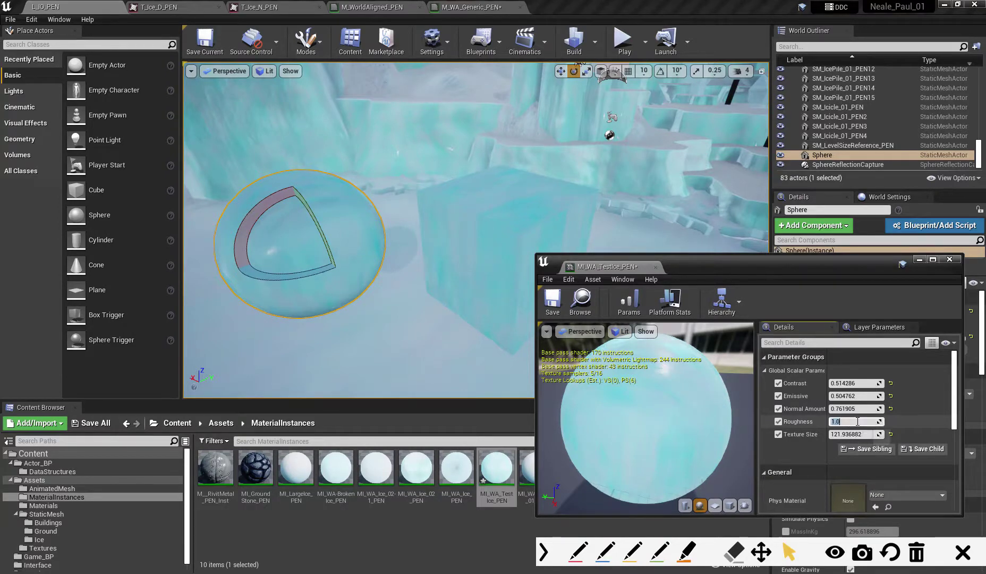
text(0)
key(Return)
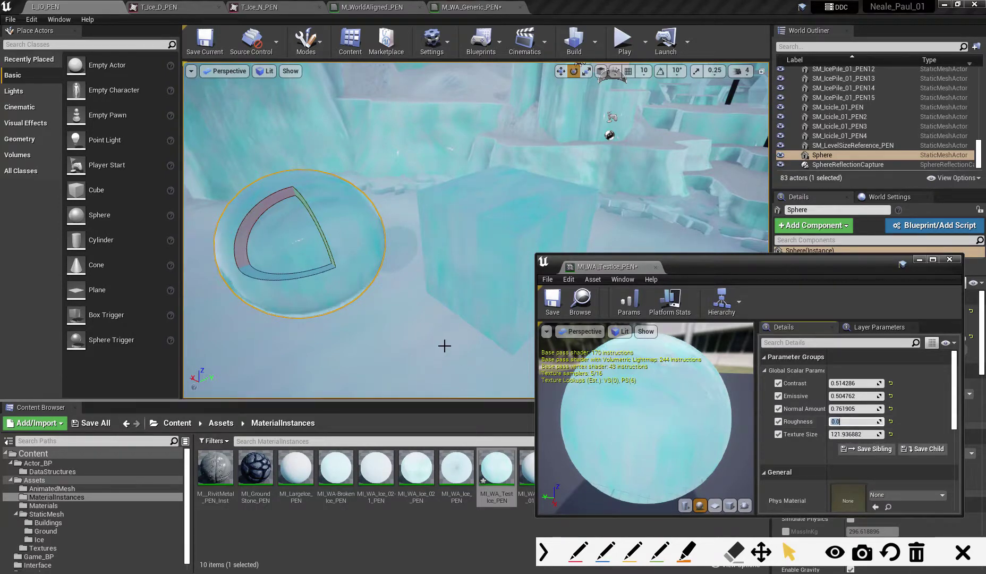
Examine the ice material on the sphere and cube against the surrounding ice from several angles and distances
right_drag(445, 346, 419, 321)
alt+drag(419, 322, 358, 286)
alt+drag(419, 255, 480, 292)
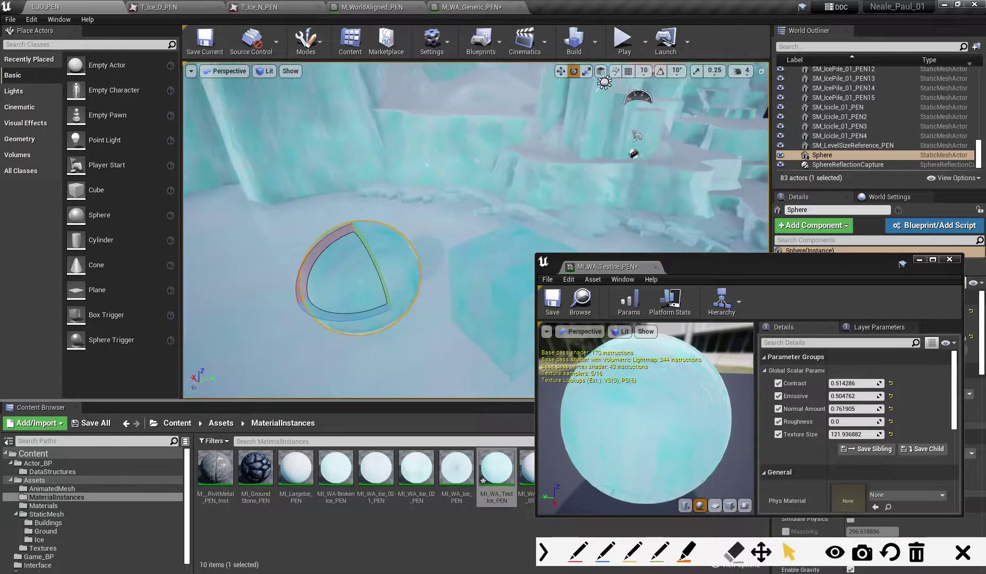
alt+right_drag(480, 292, 469, 196)
alt+middle_drag(469, 195, 370, 284)
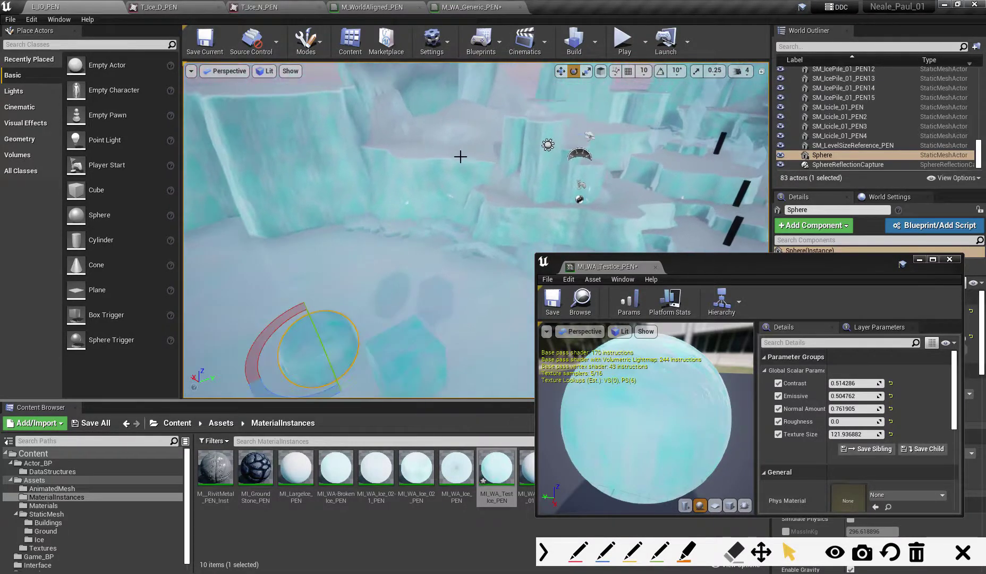
alt+drag(424, 275, 391, 126)
alt+drag(402, 261, 424, 212)
alt+right_drag(449, 239, 441, 197)
alt+drag(442, 197, 426, 223)
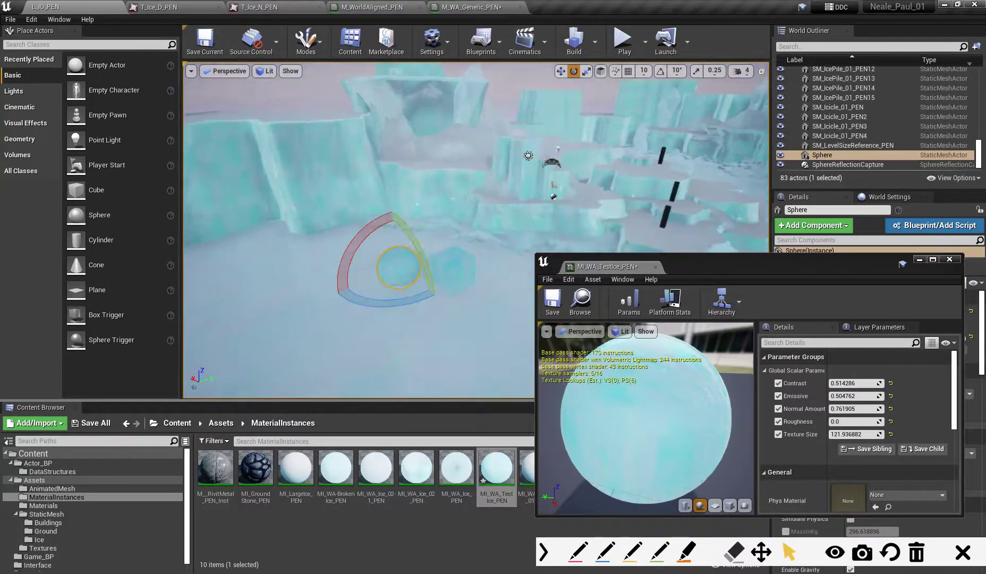
alt+right_drag(426, 222, 441, 261)
alt+right_drag(616, 297, 635, 304)
alt+middle_drag(533, 327, 548, 268)
drag(717, 265, 711, 281)
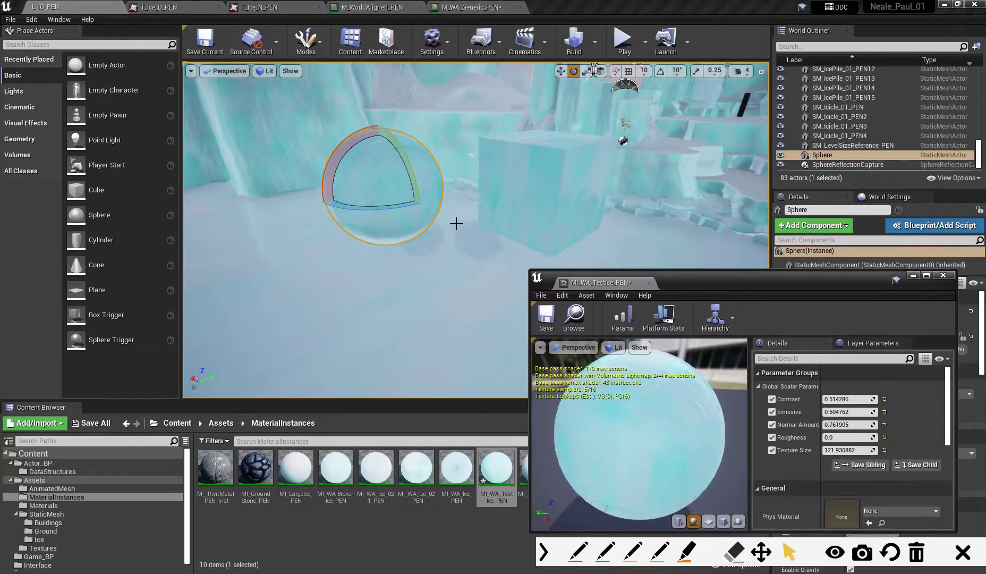
alt+drag(456, 222, 492, 266)
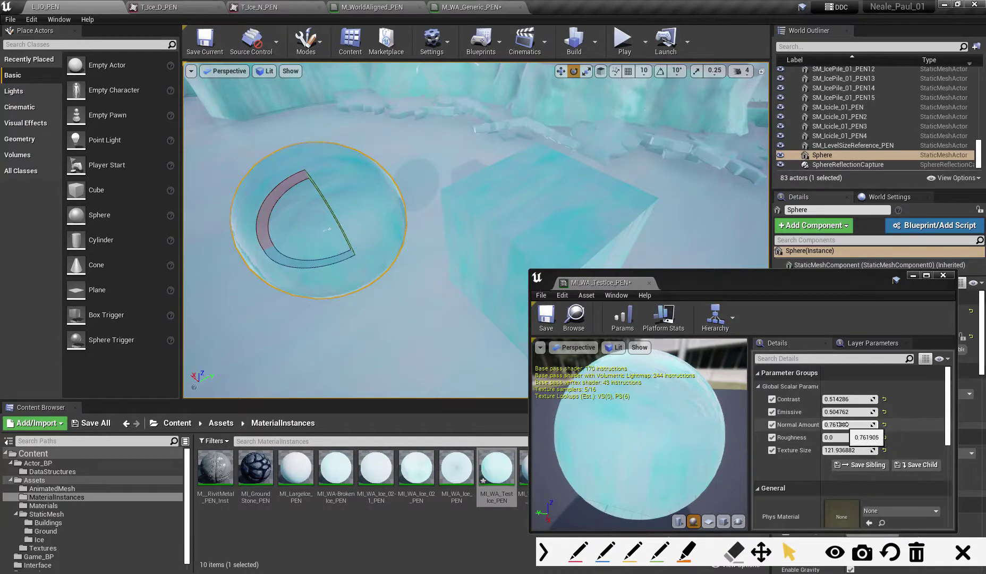
Set MI_WA_TestIce_PEN's Normal Amount to about 0.93, Emissive to about 0.81, Contrast to about 0.70 and Texture Size to about 118.85
drag(845, 423, 864, 412)
drag(850, 399, 860, 399)
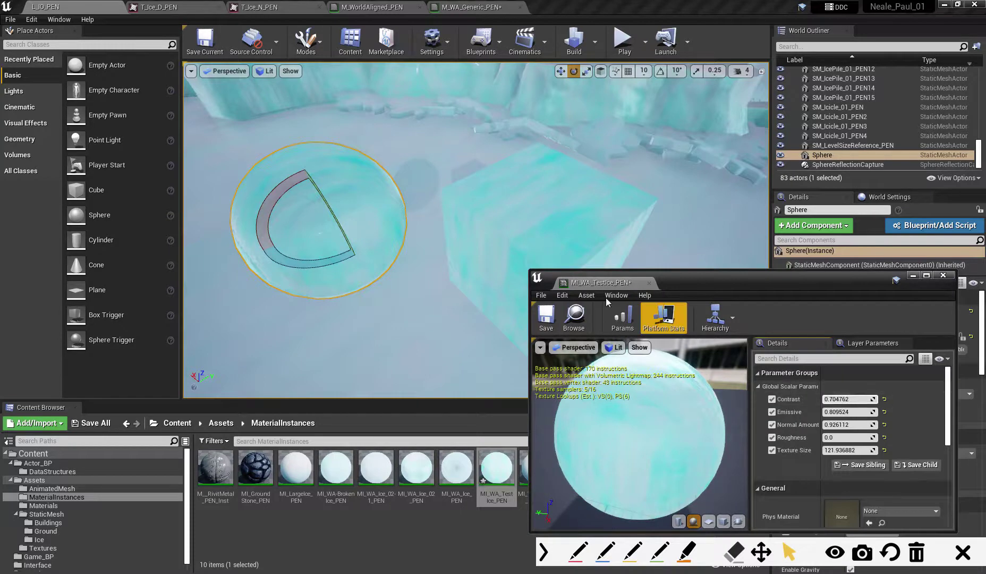
drag(872, 449, 868, 450)
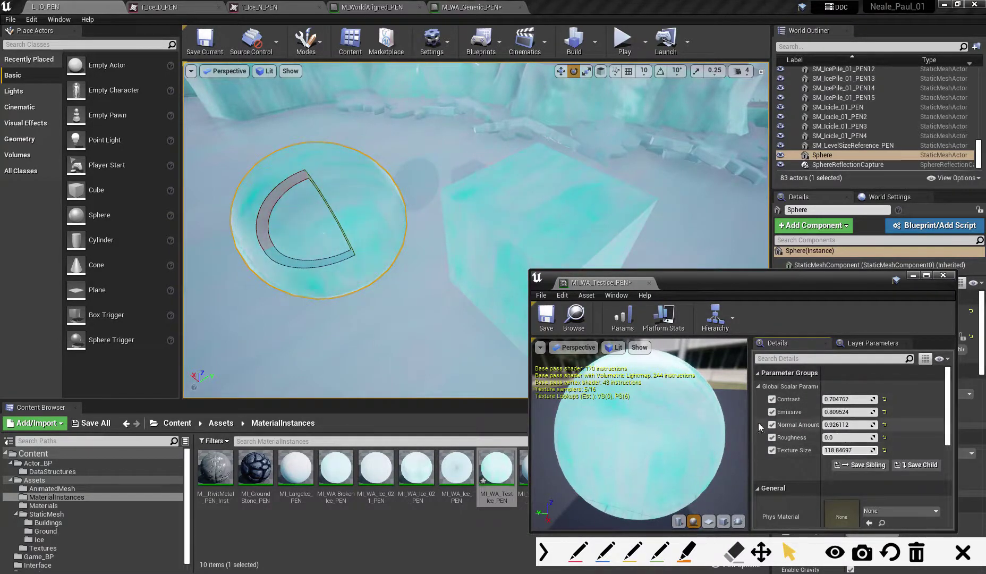
right_drag(425, 299, 425, 299)
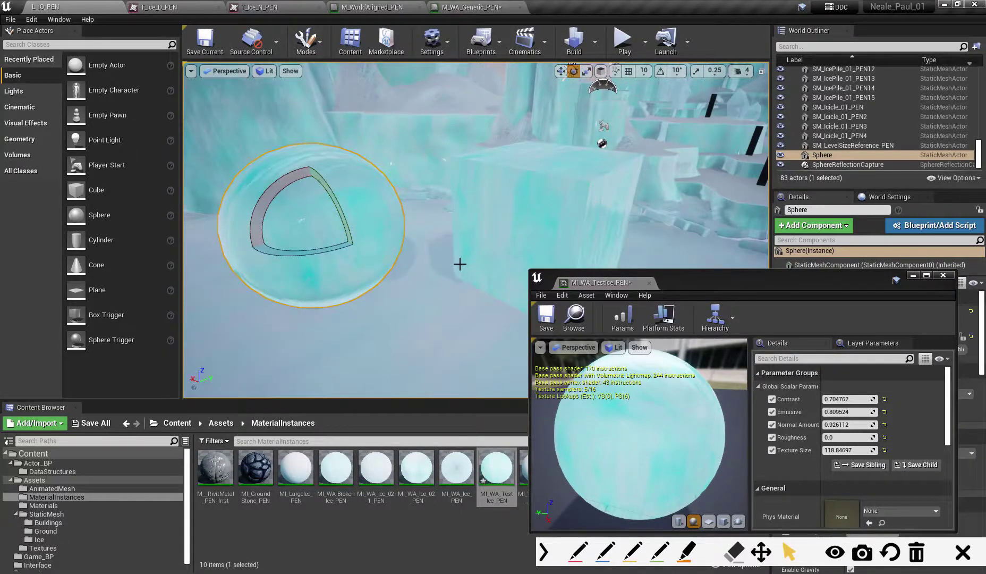